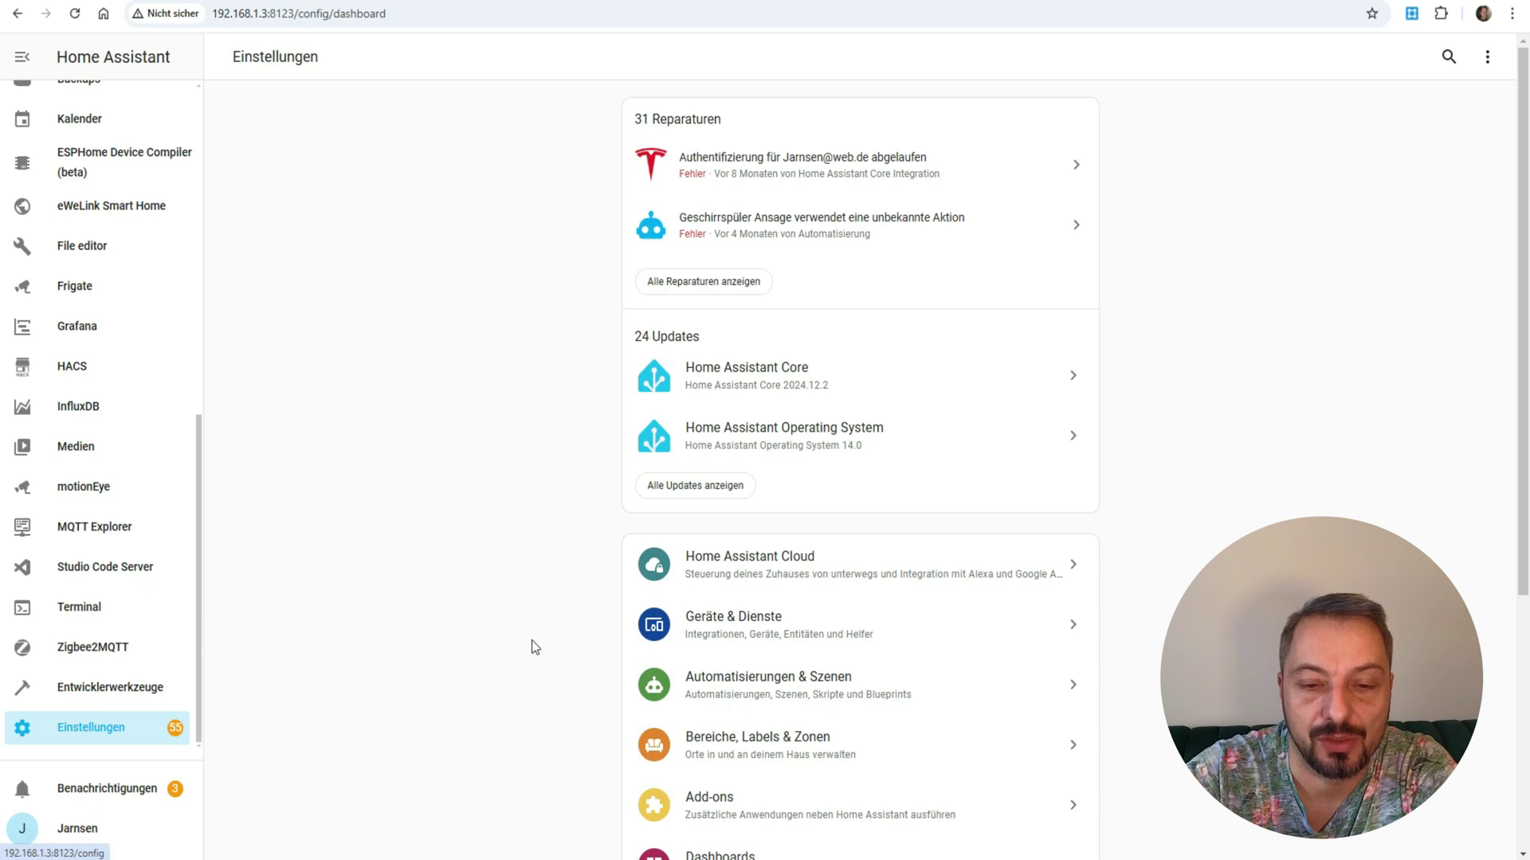
Under Geräte & Dienste, search for "fritz" and start adding the AVM FRITZ!Box Call Monitor integration.
click(722, 633)
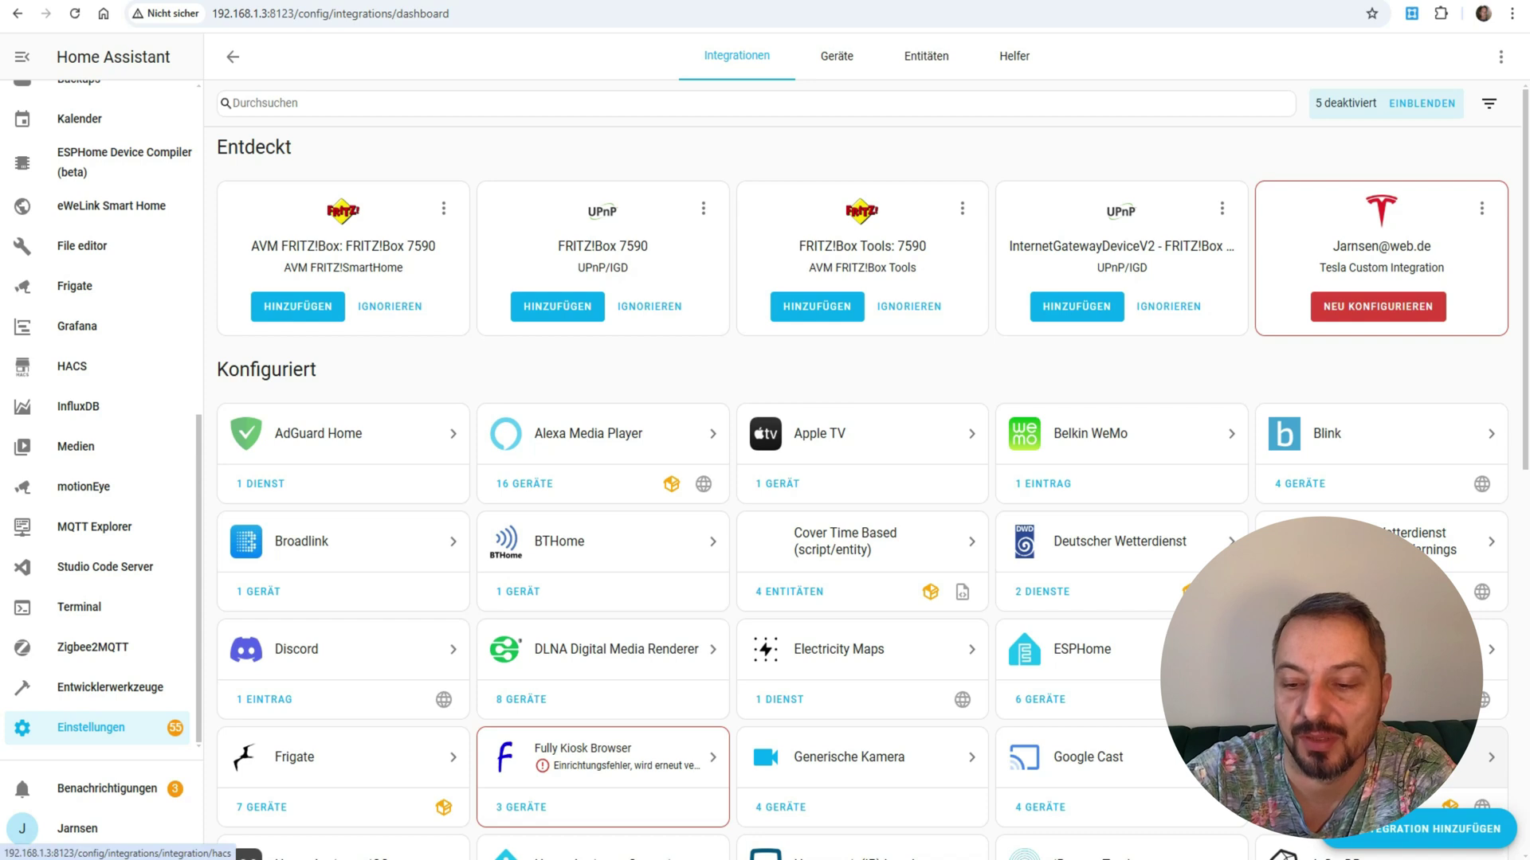
click(1378, 835)
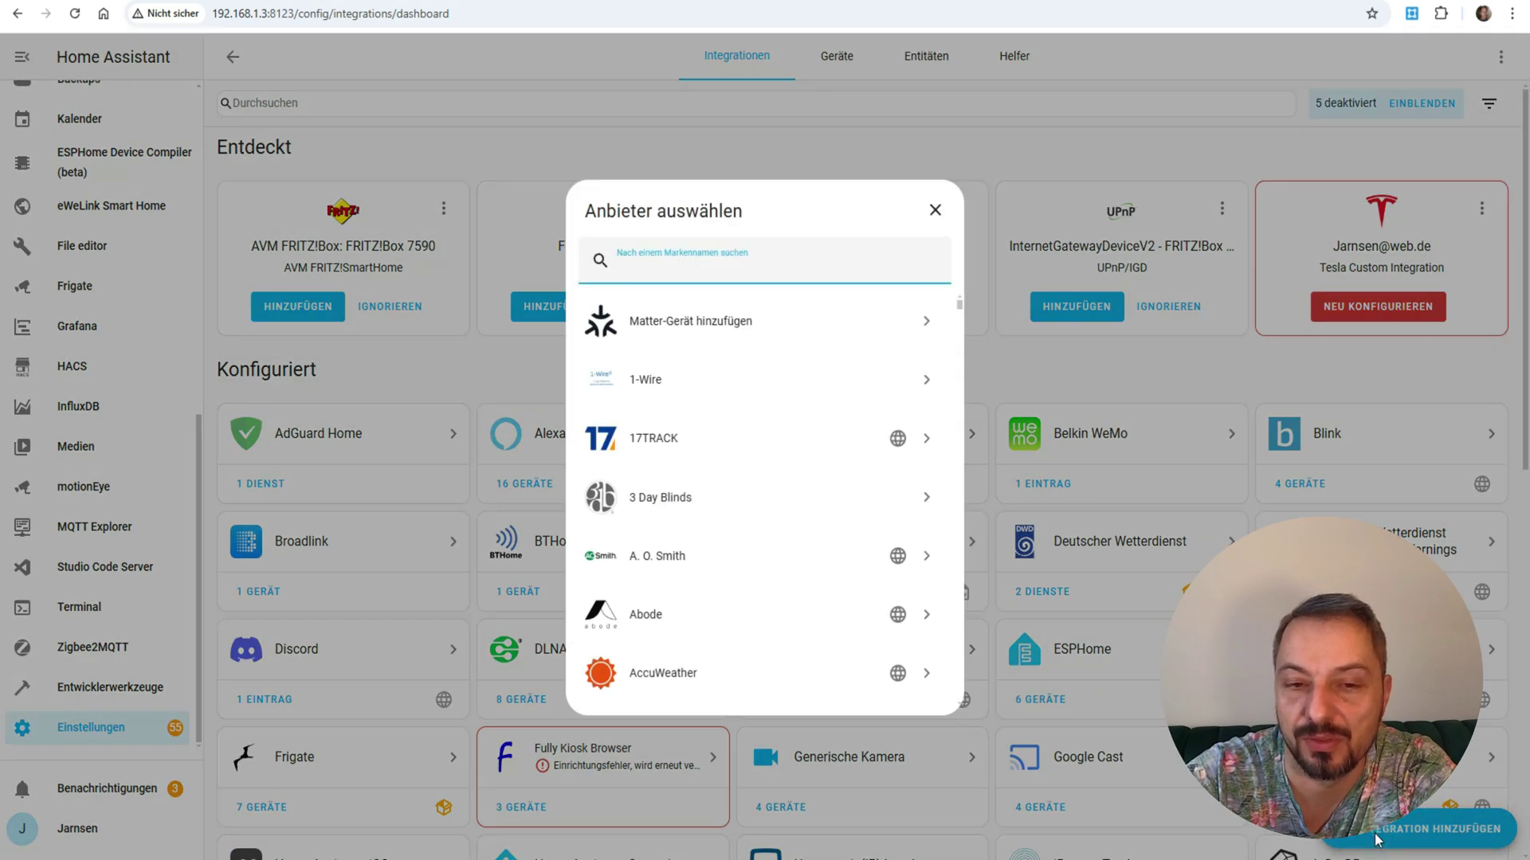
text(fritz)
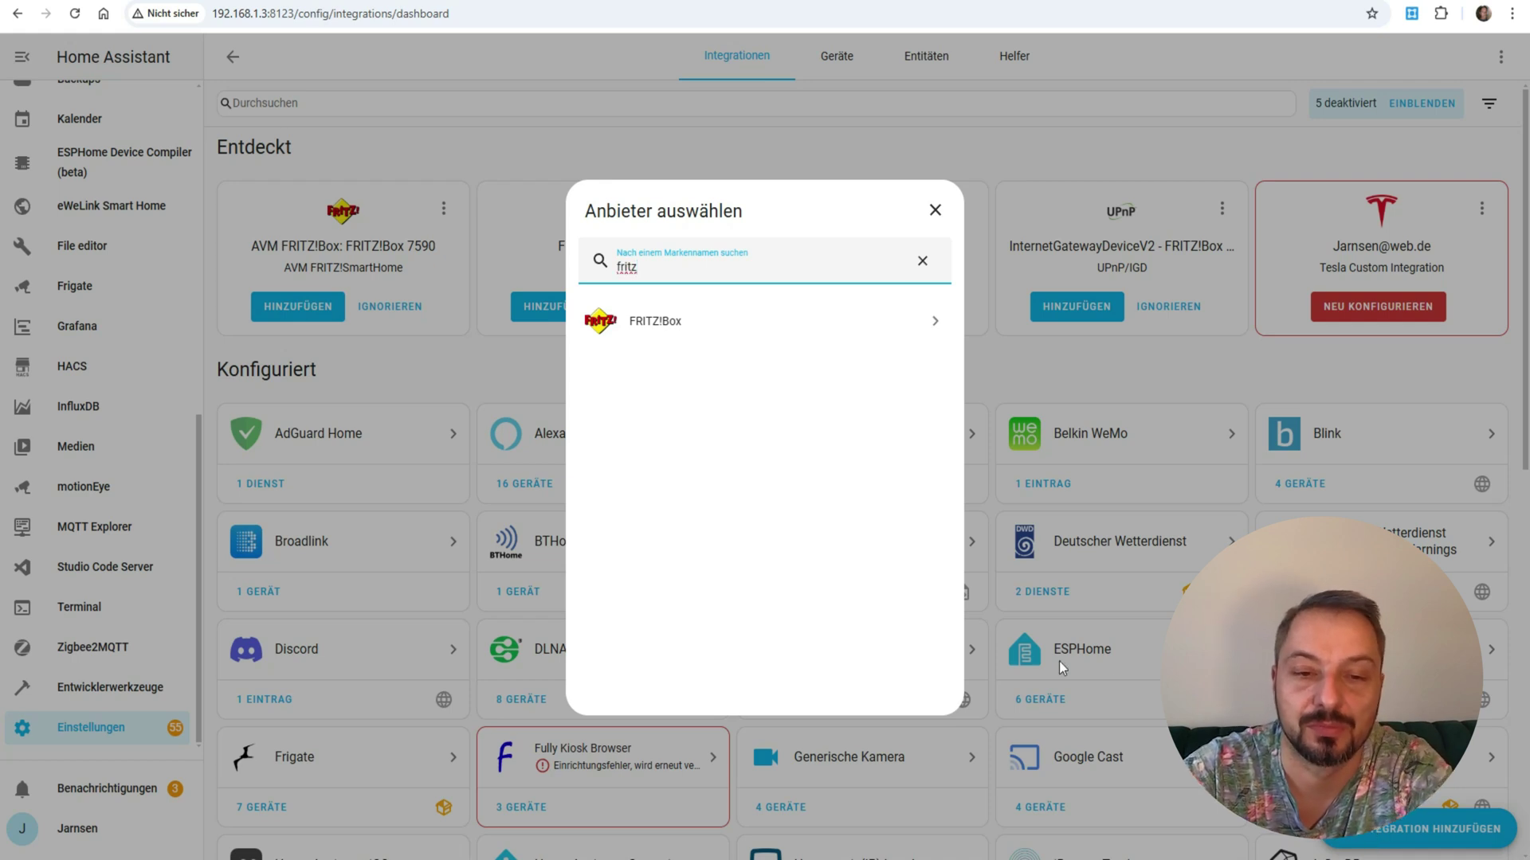
click(679, 338)
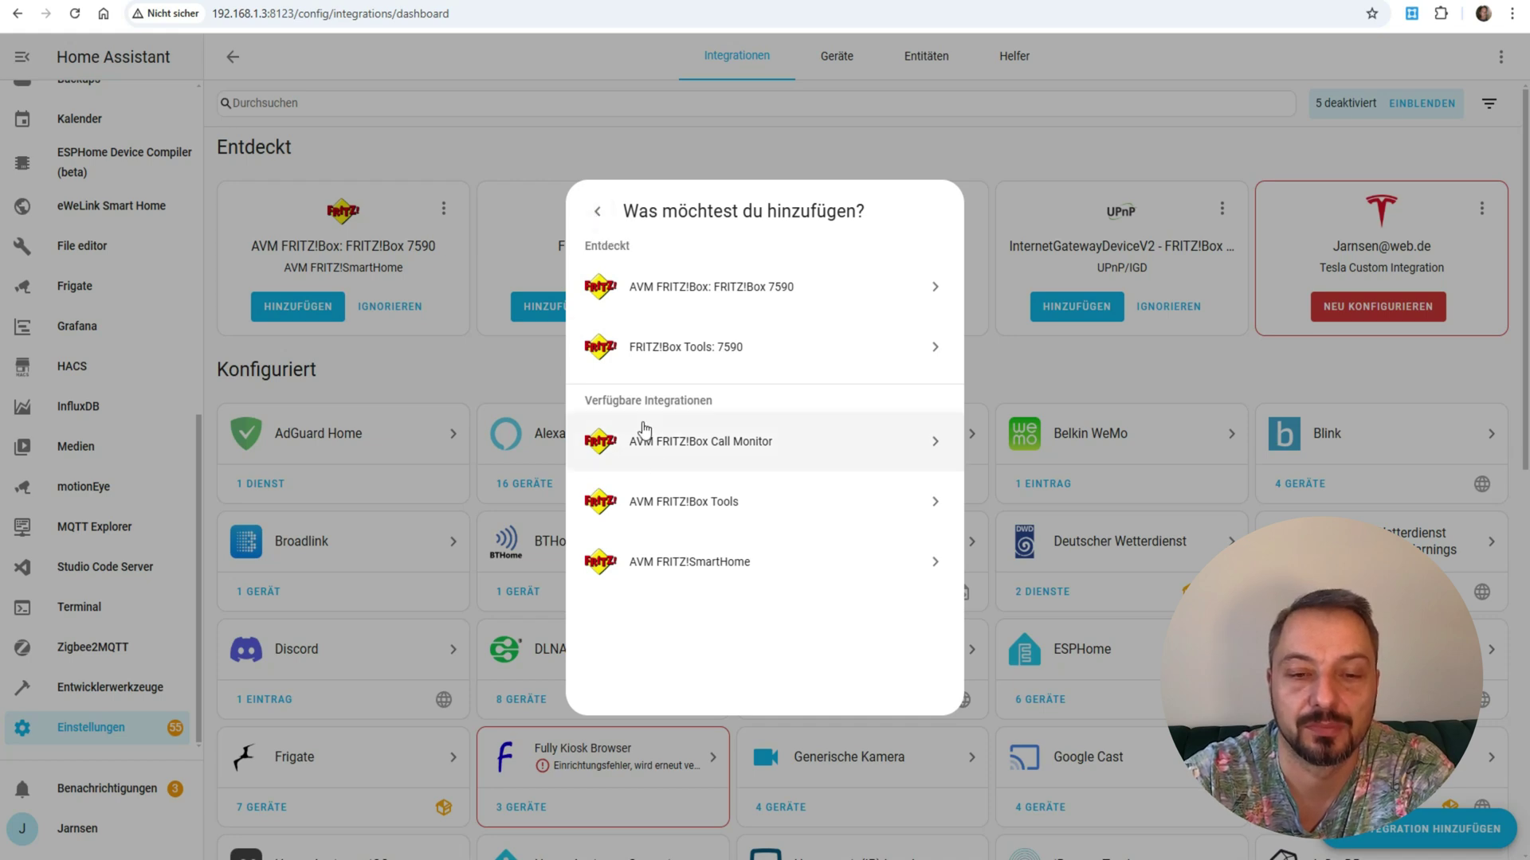
click(680, 451)
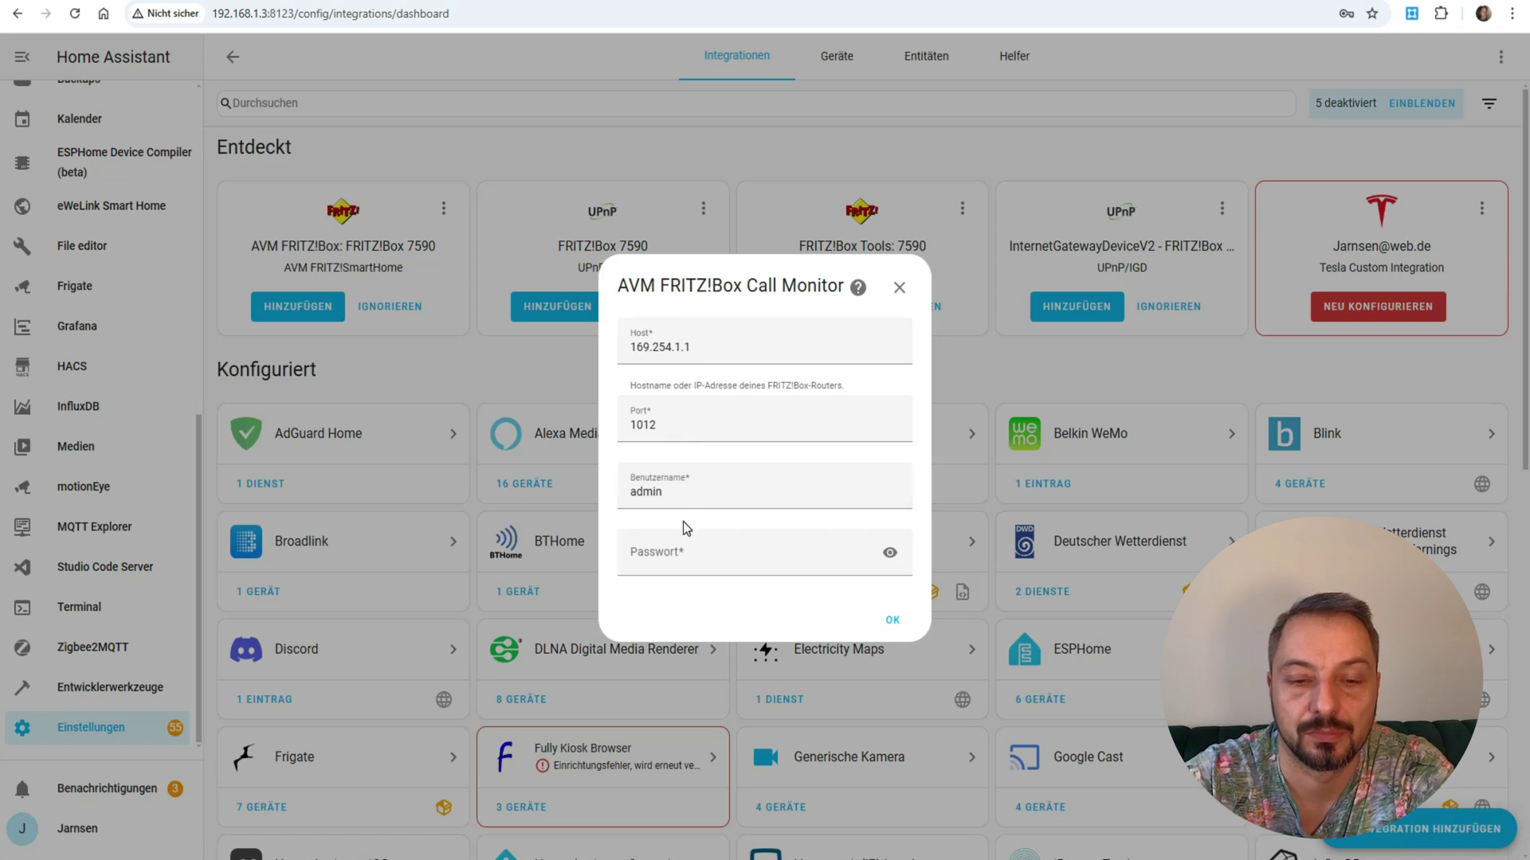
Set the Call Monitor's host to 192.168.1.1.
click(728, 348)
key(ctrl+a)
text(1)
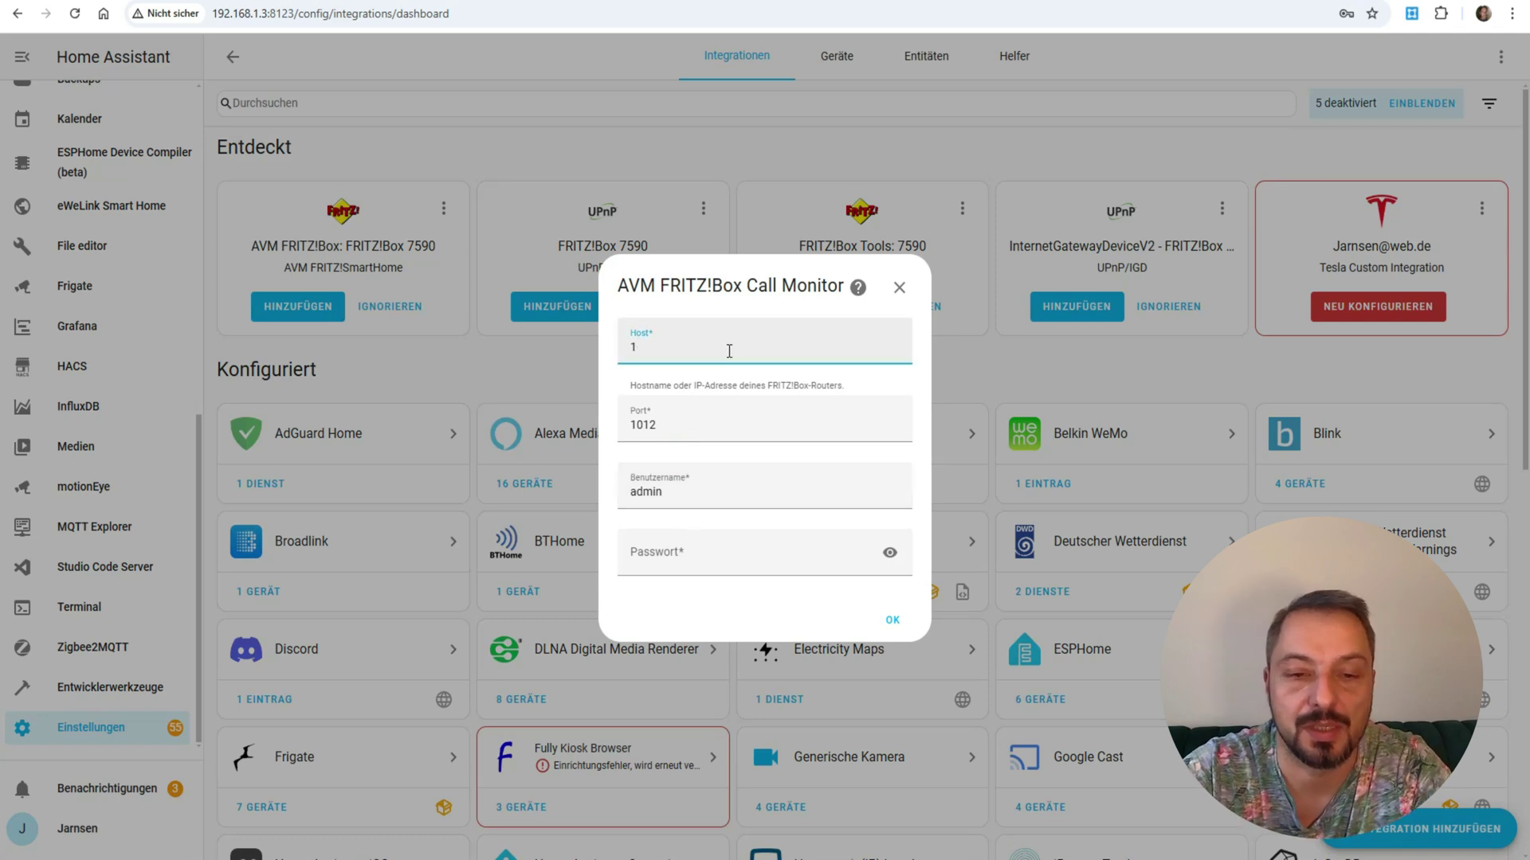
key(BackSpace)
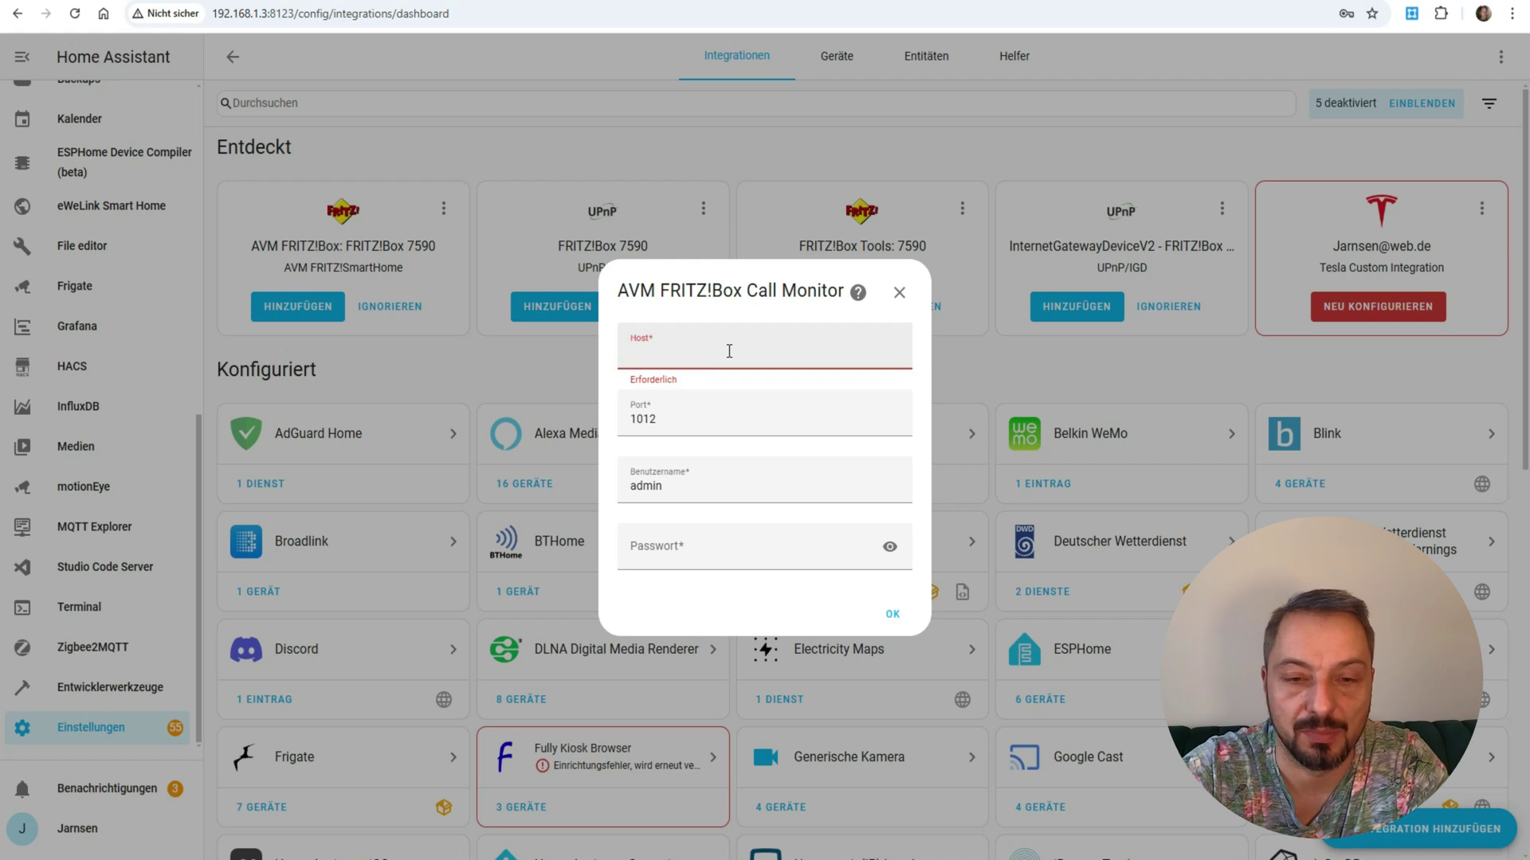
text(192.)
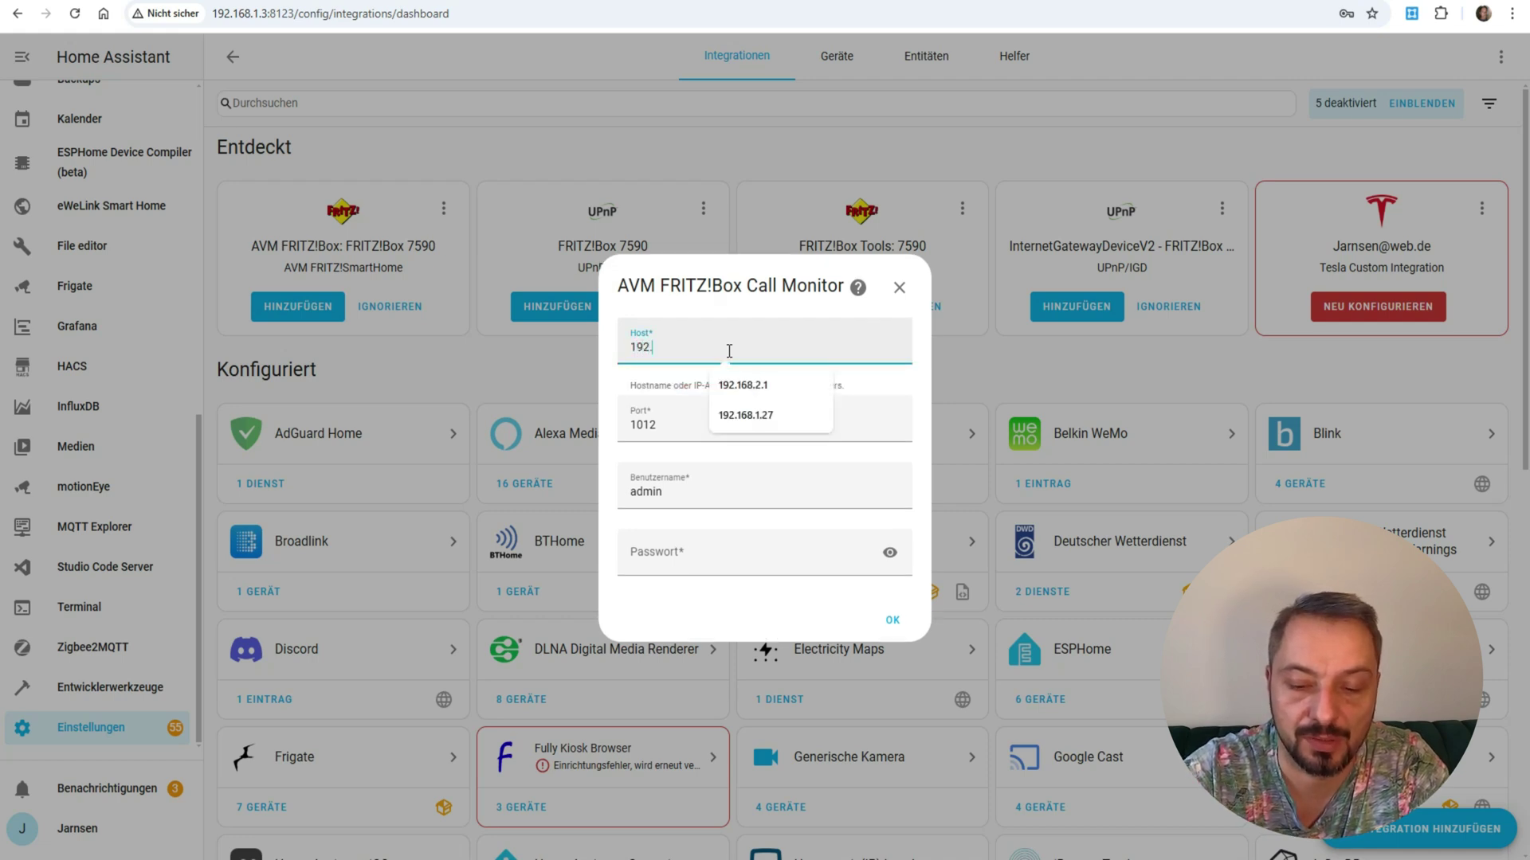
text(168.1.1)
key(Escape)
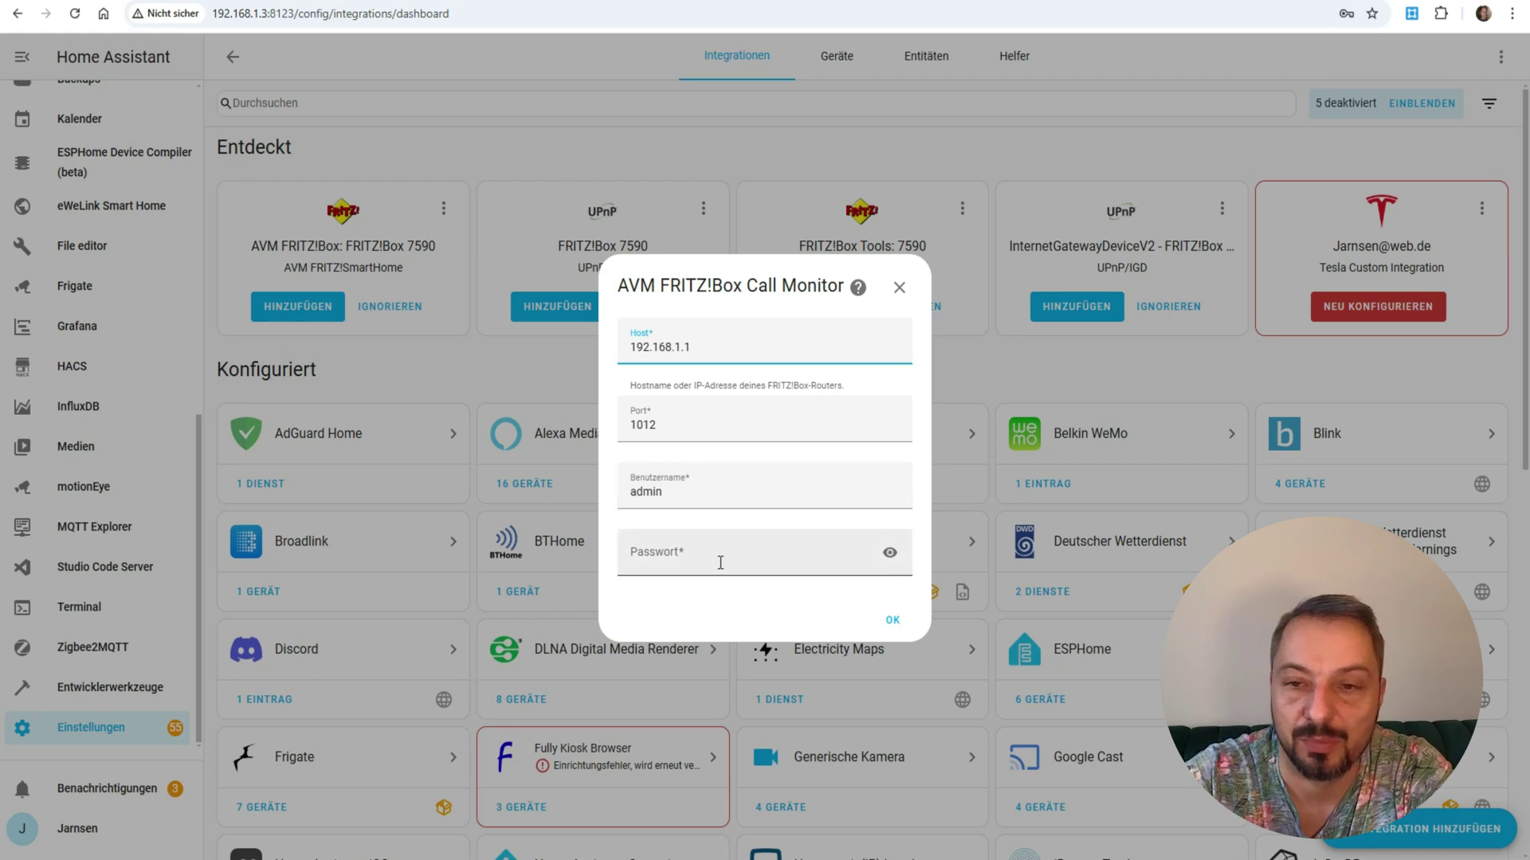
Open the router's web interface at 192.168.1.1 in a new browser tab and log in.
key(ctrl+t)
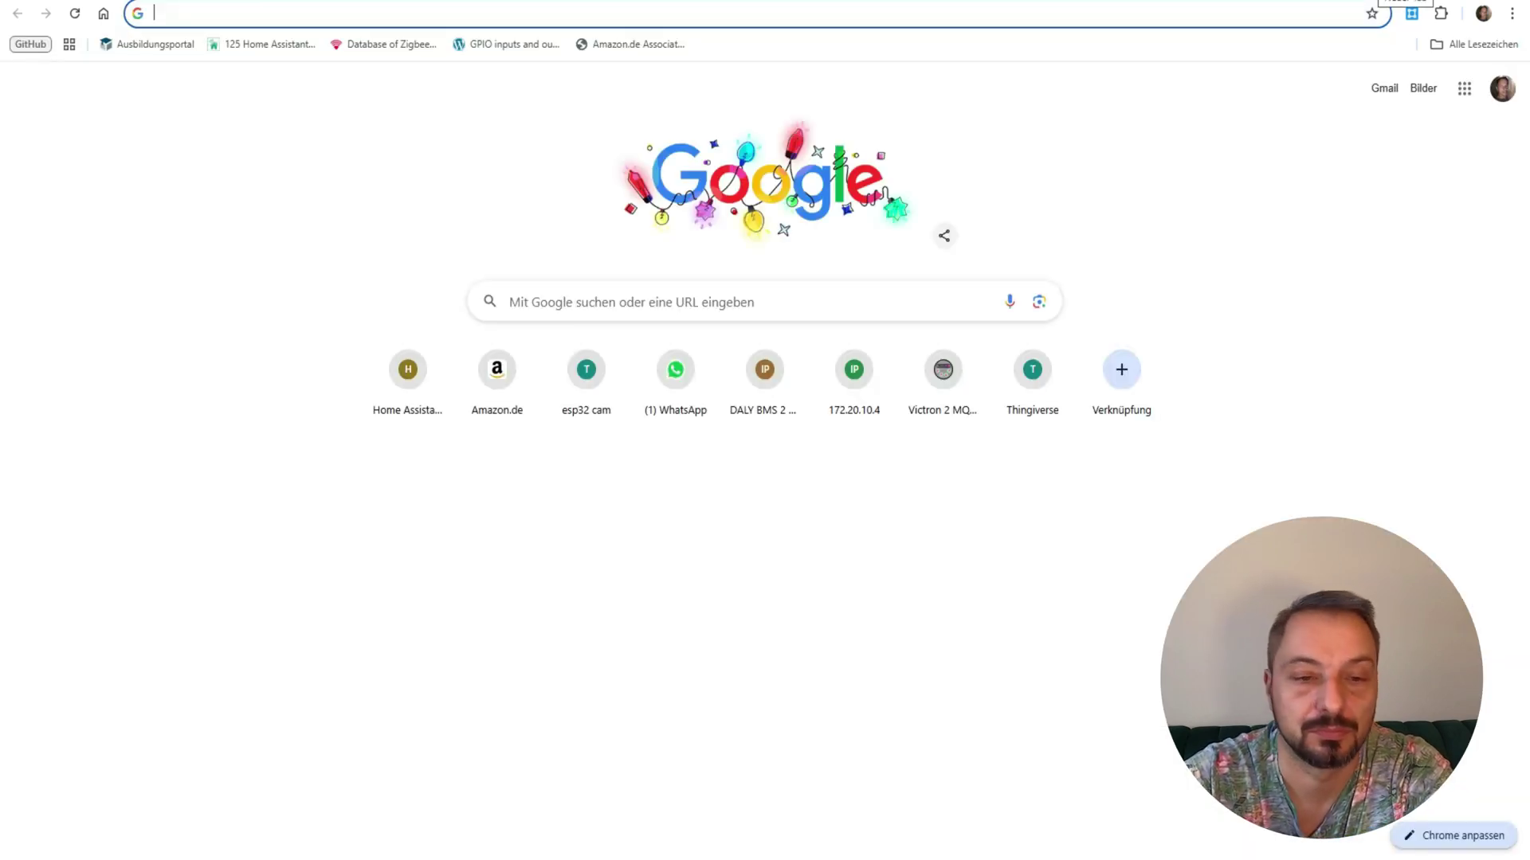
text(192.168.1.1)
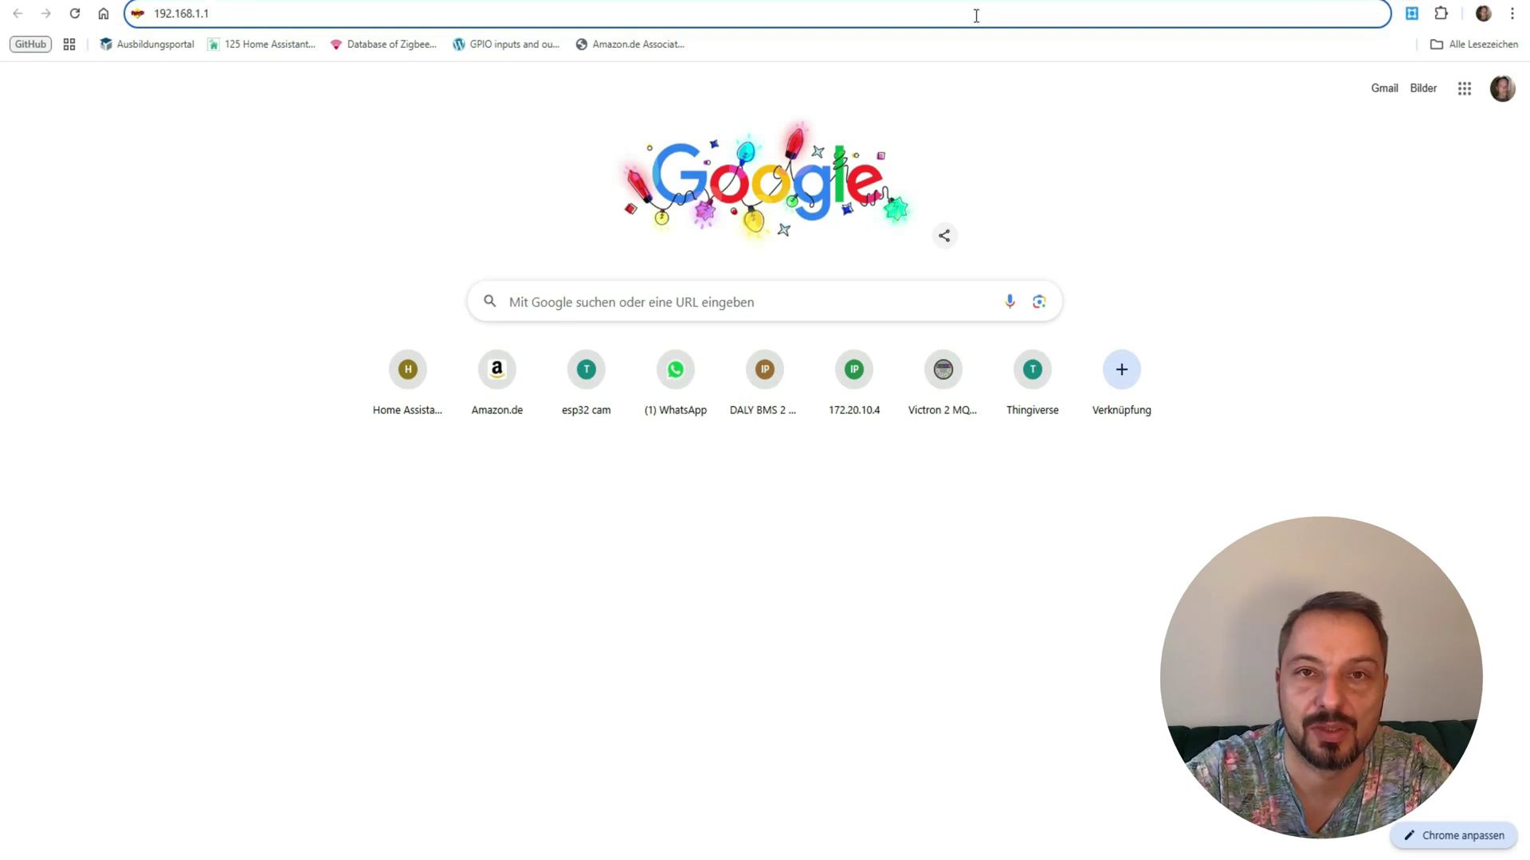
key(Return)
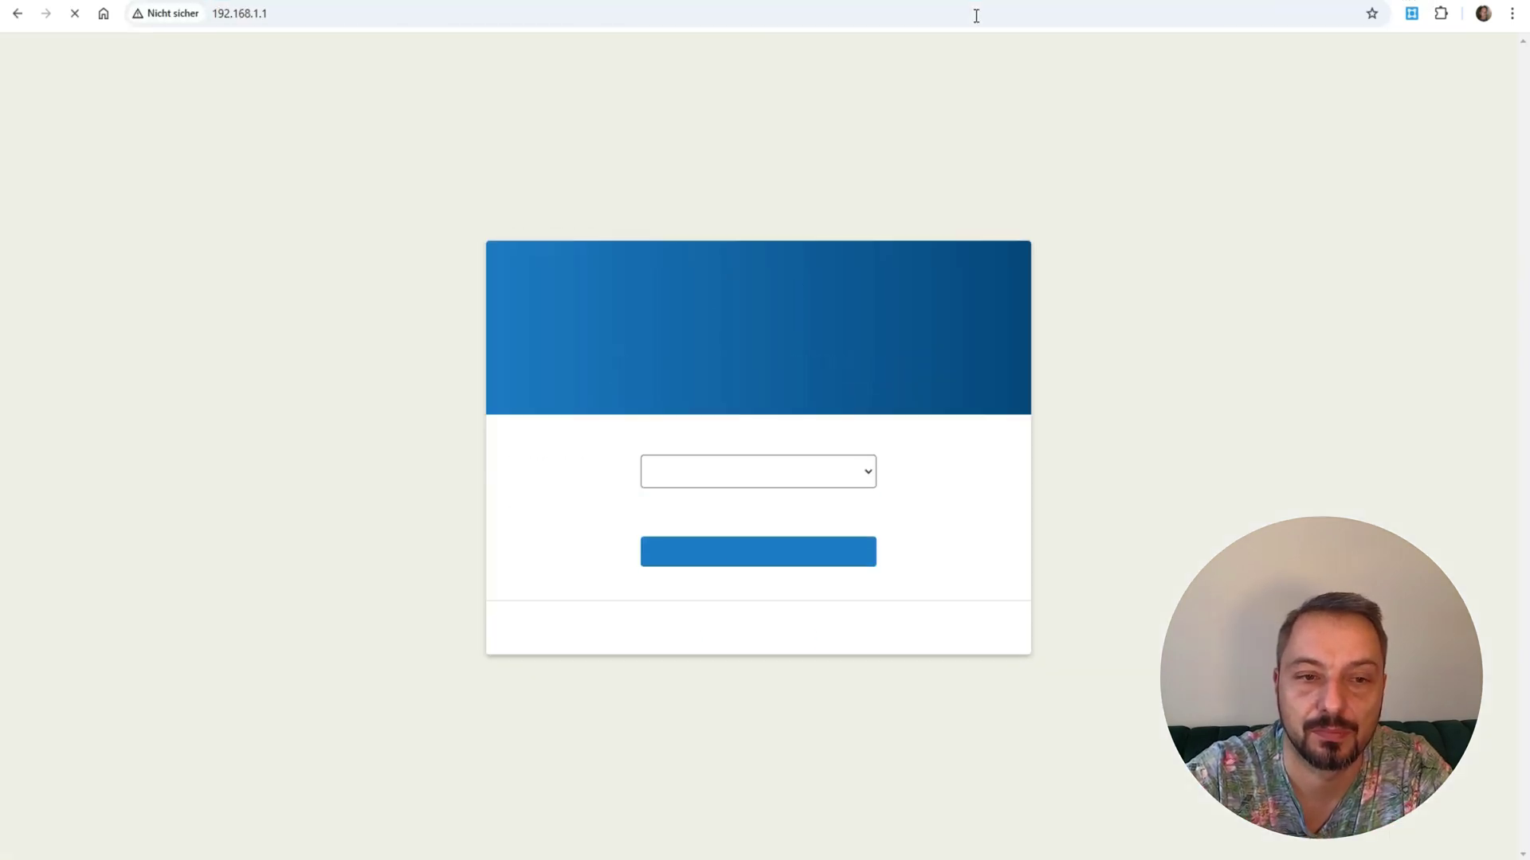
click(761, 567)
click(769, 569)
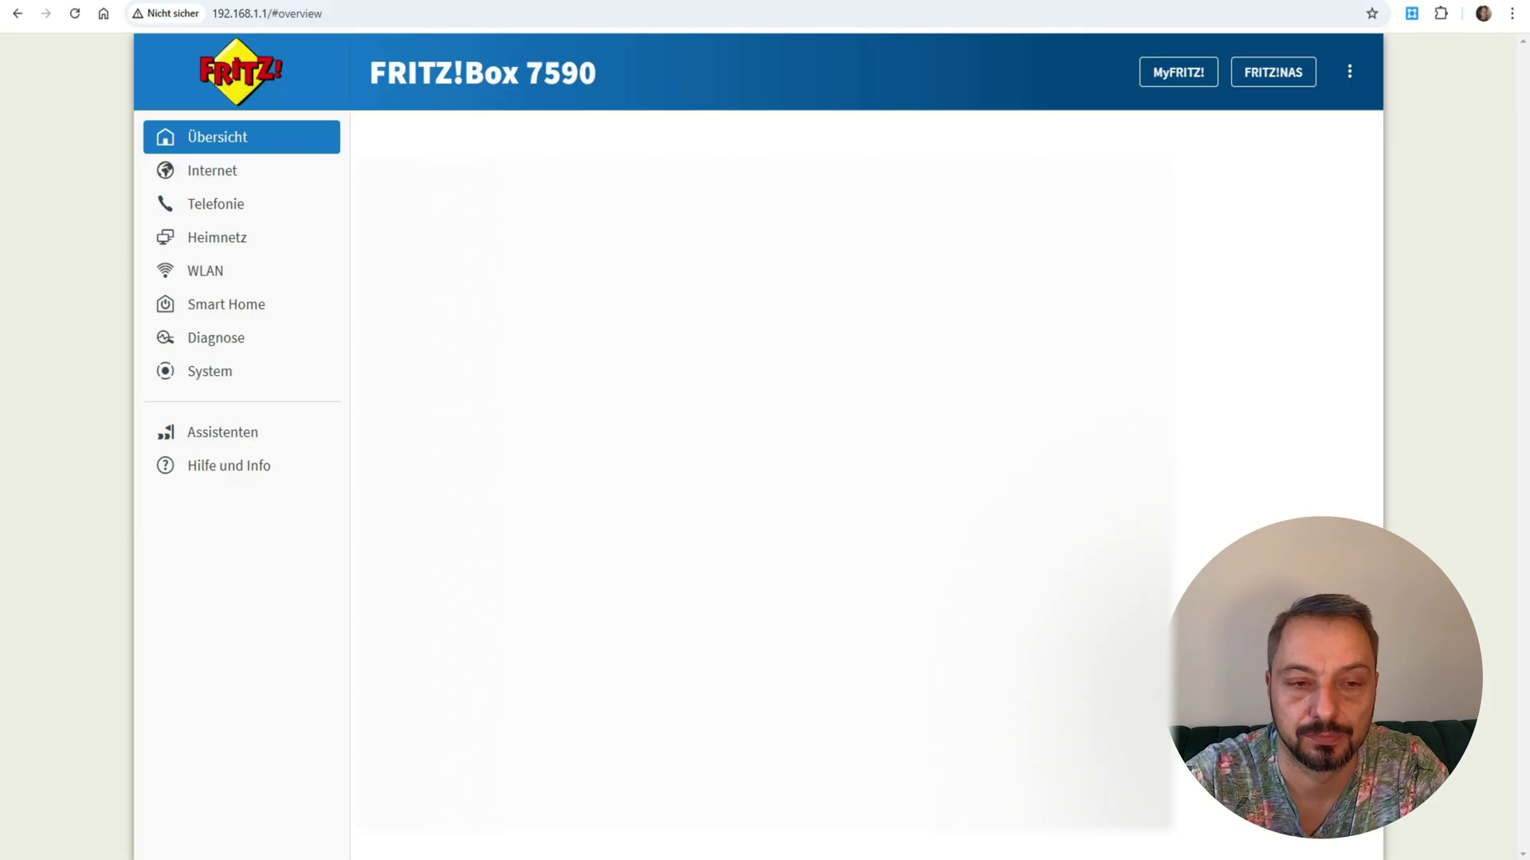
Examine the list of FRITZ!Box users and their permissions in the router's system settings.
click(212, 374)
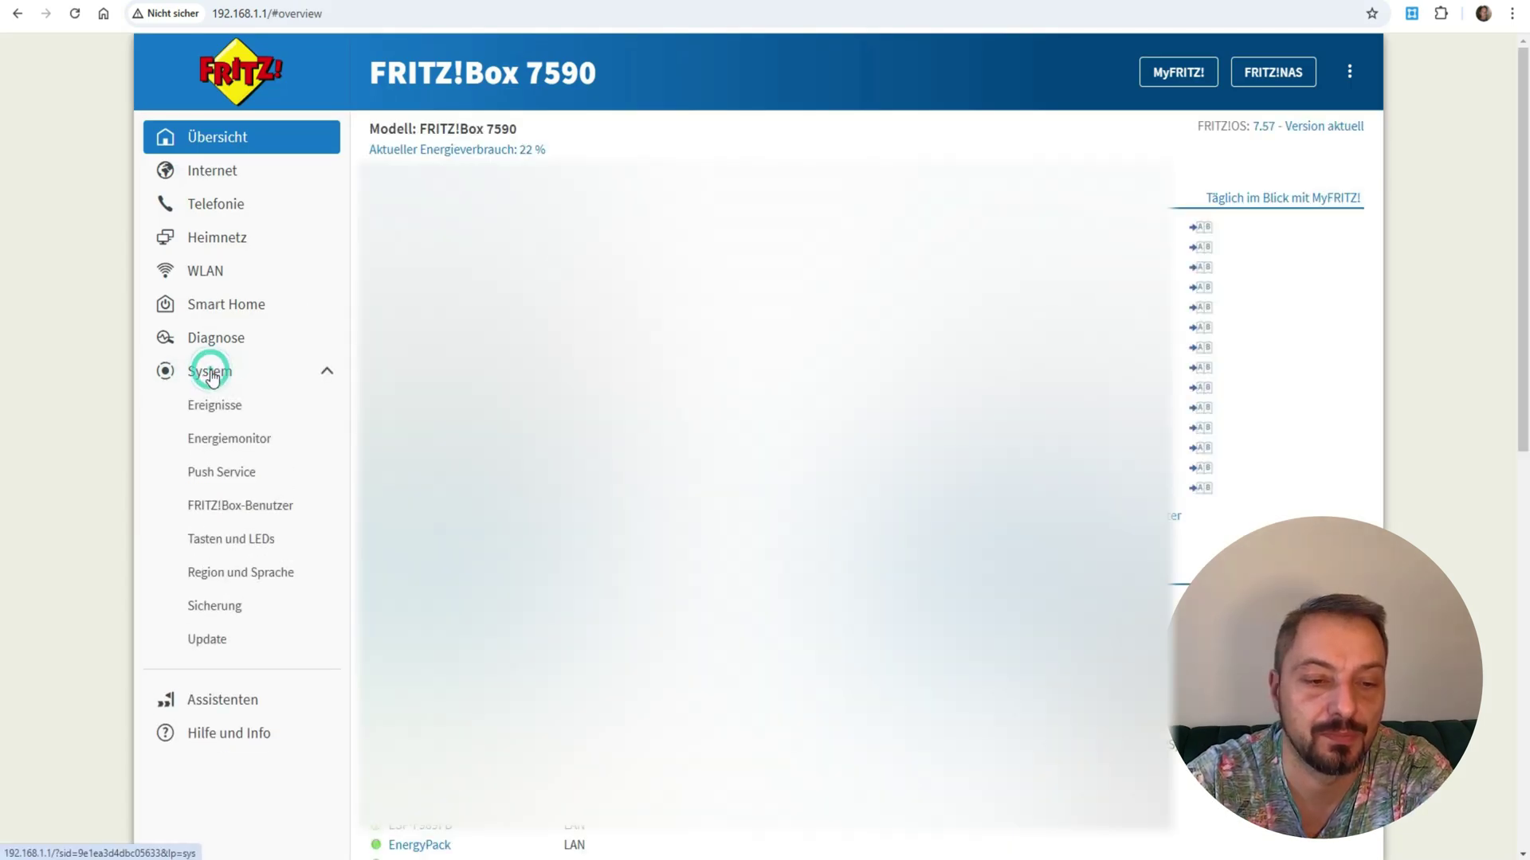
click(218, 512)
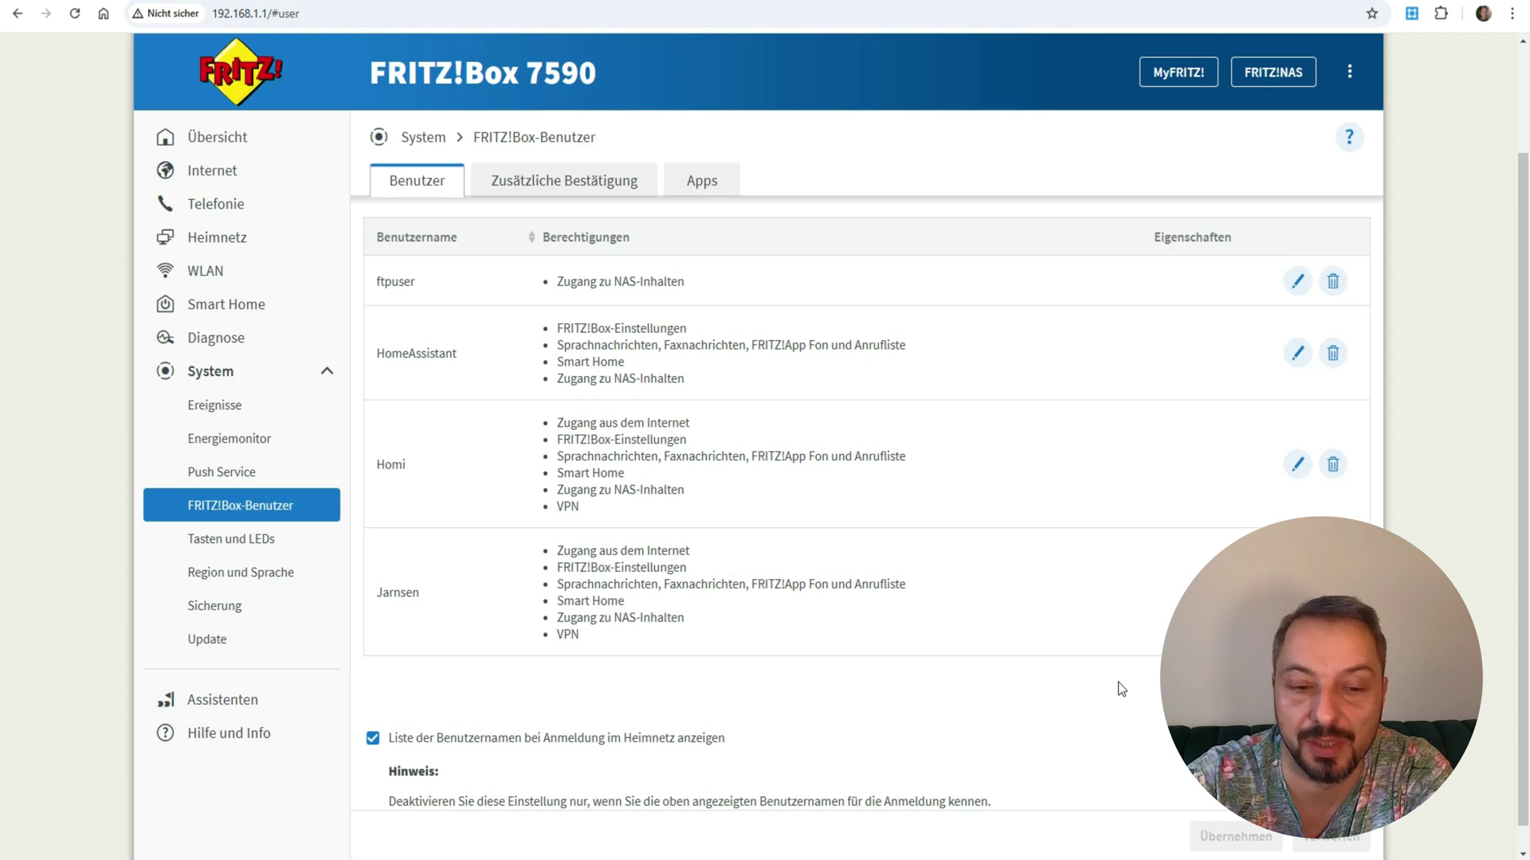
scroll(1117, 686, down, 1)
scroll(1117, 687, up, 3)
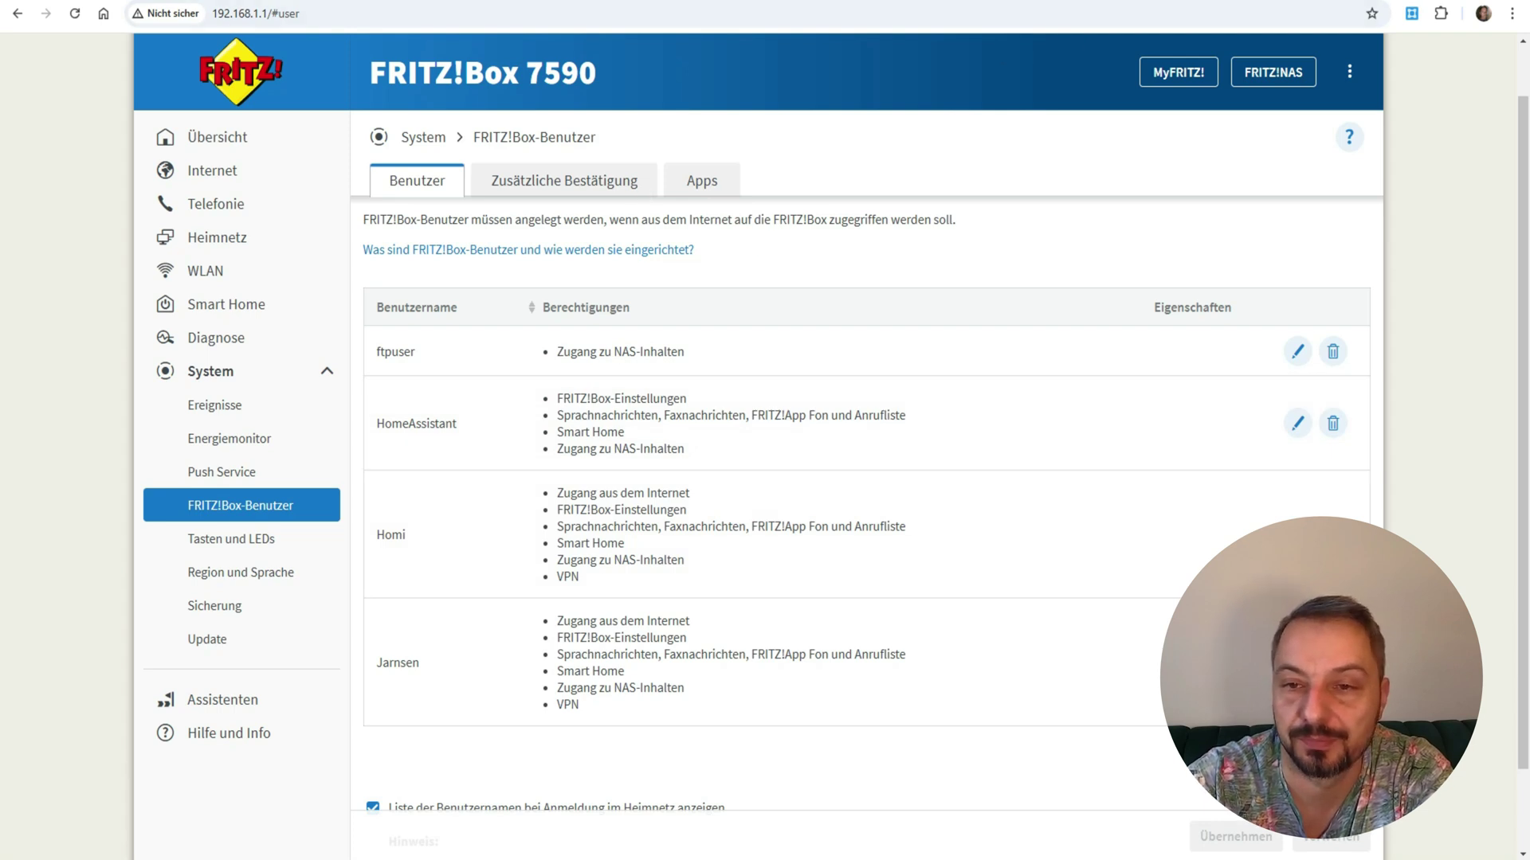
Back in Home Assistant, fill the Call Monitor's username and password fields with the saved router login and submit the form.
key(ctrl+Tab)
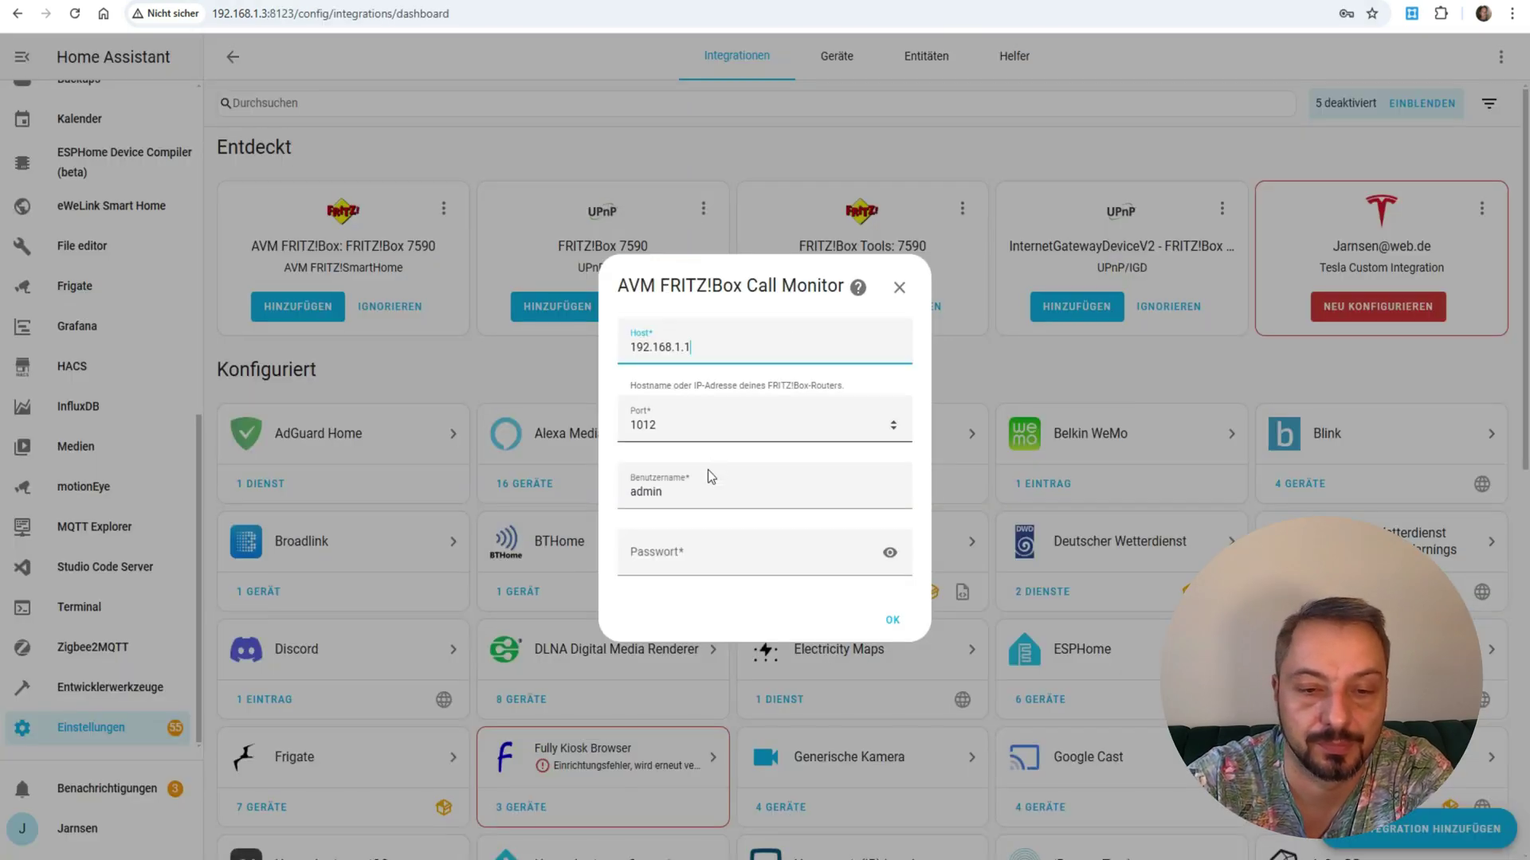
click(700, 494)
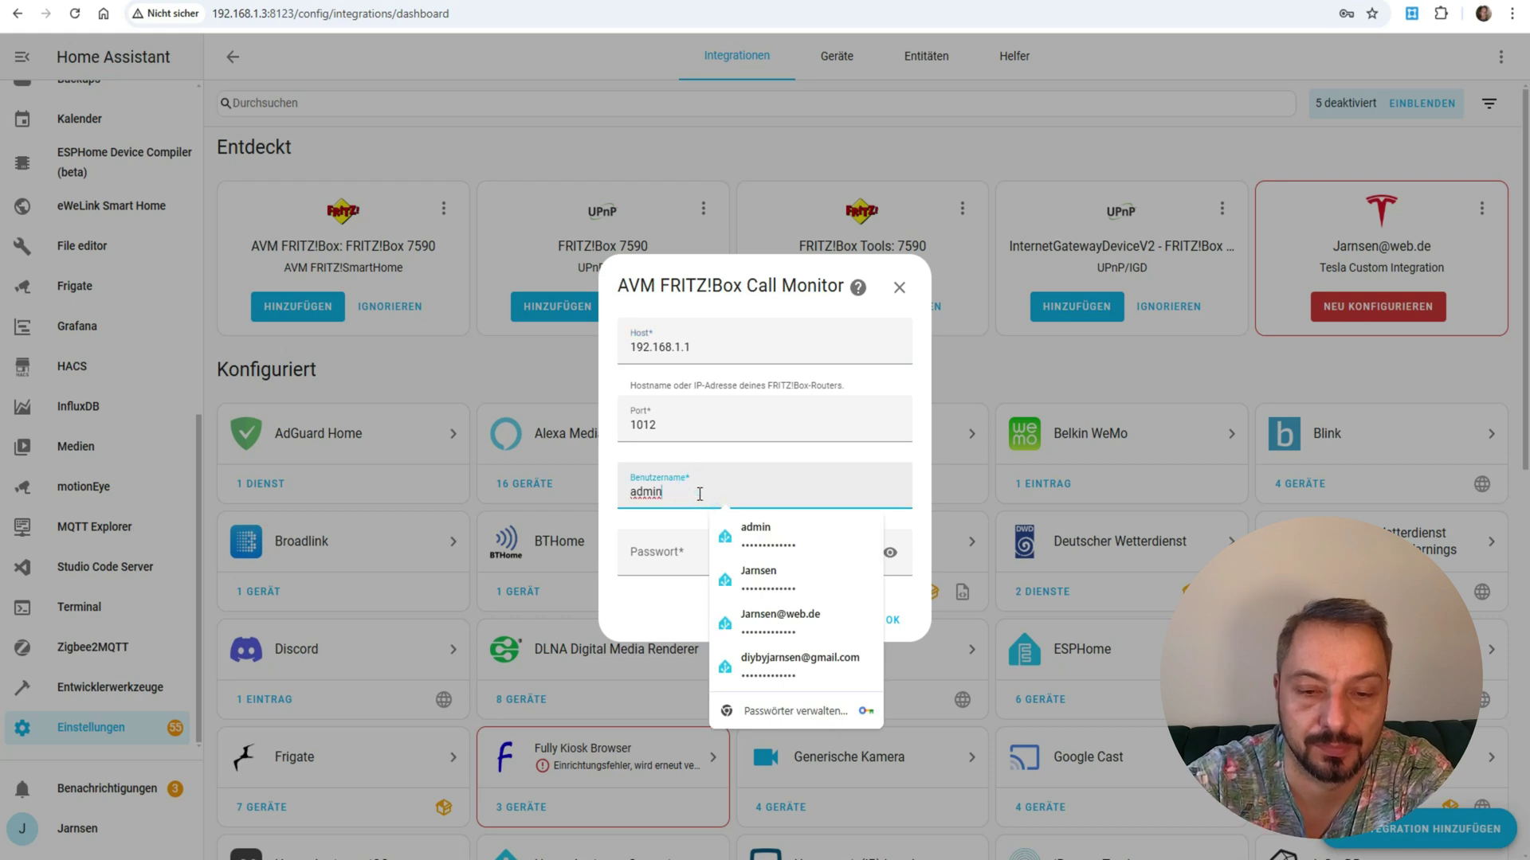
click(759, 580)
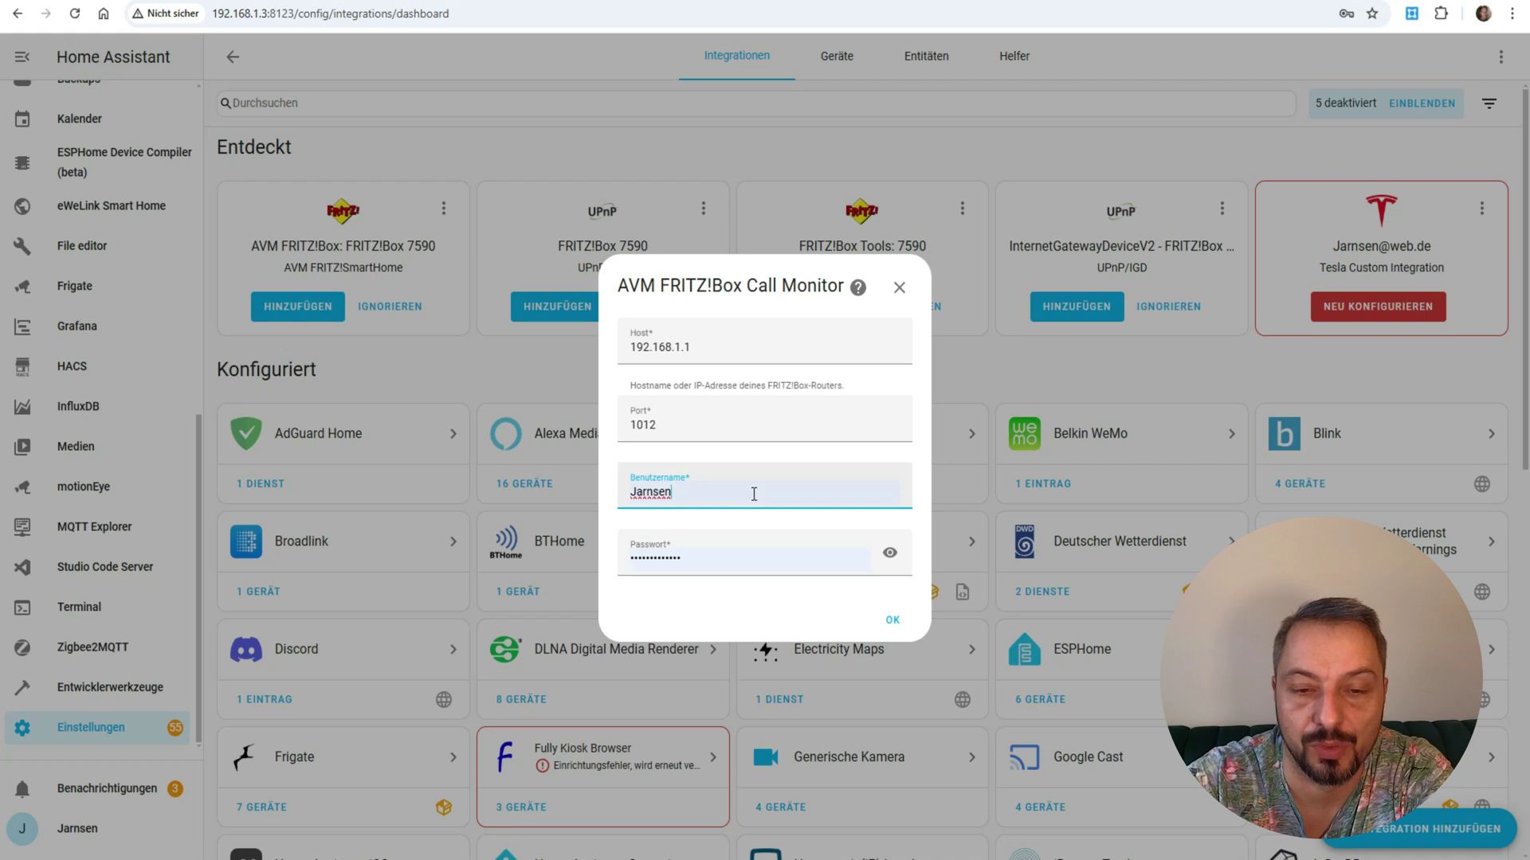
click(893, 621)
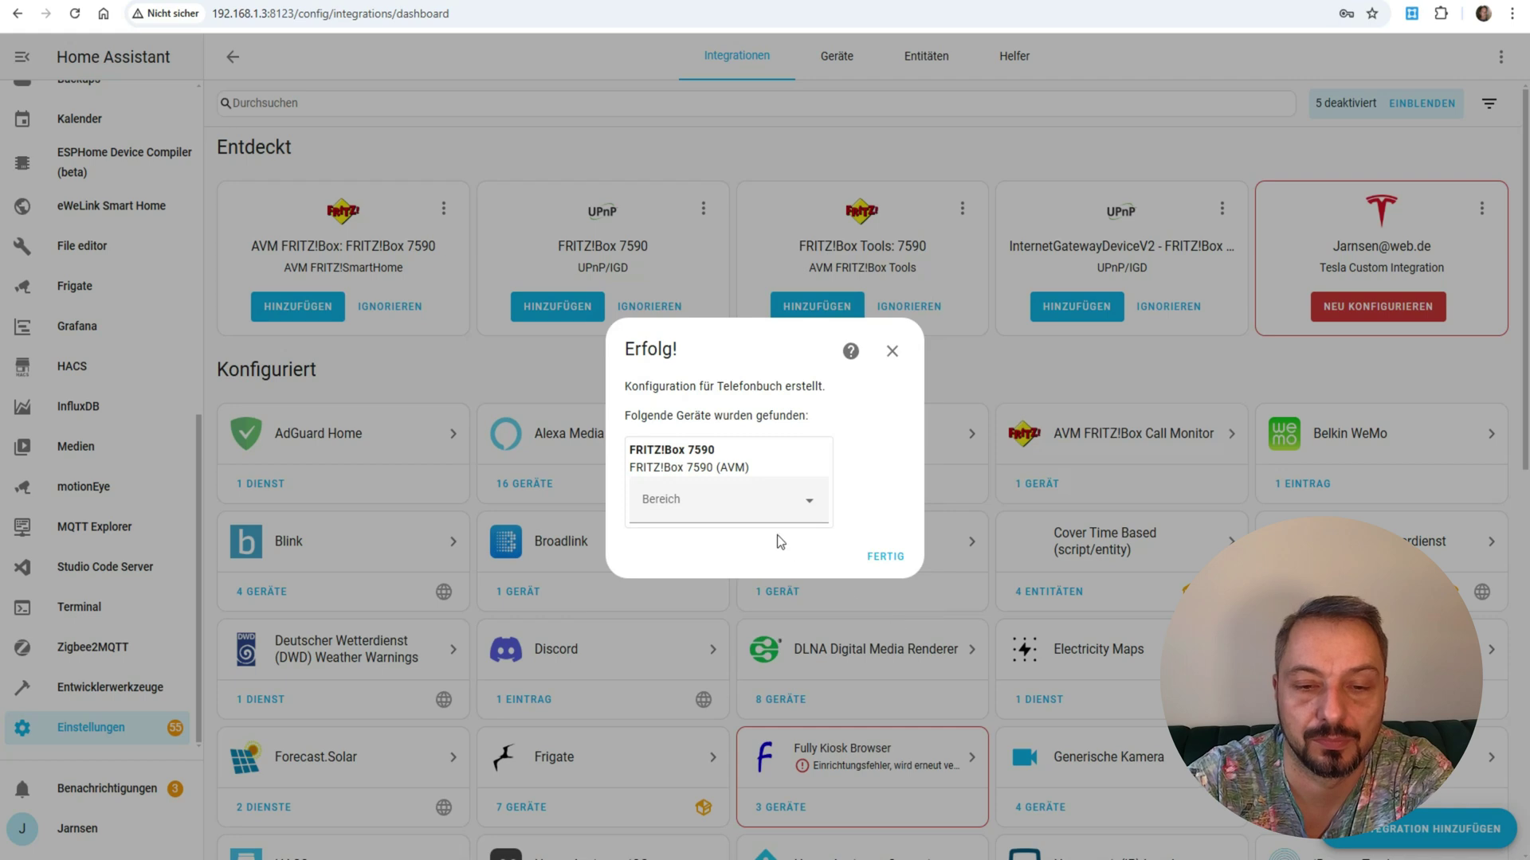
Finish the Call Monitor setup without assigning the FRITZ!Box 7590 to an area.
click(804, 514)
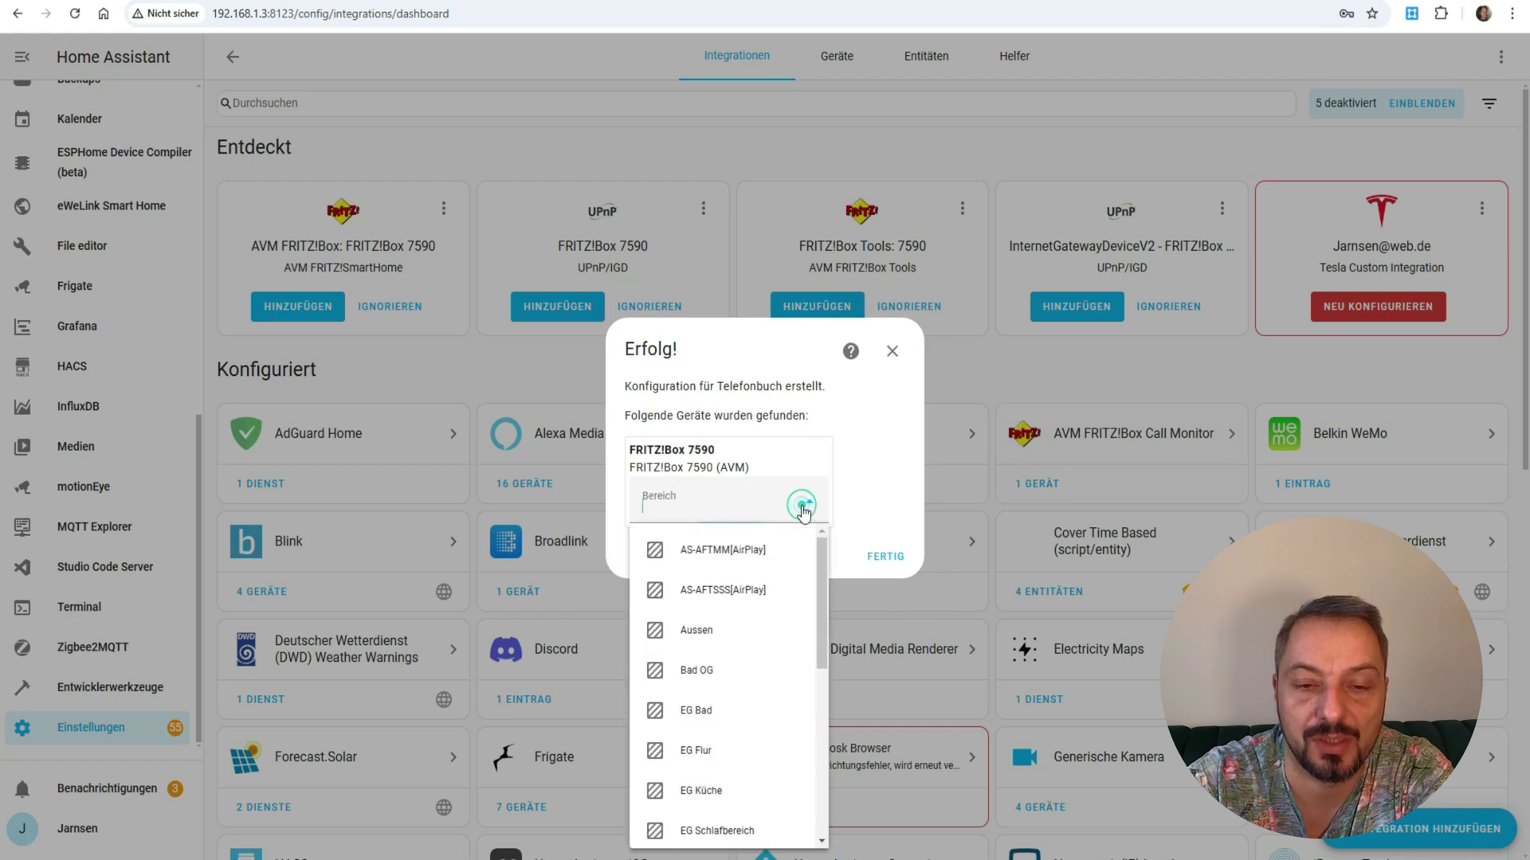
click(868, 504)
click(881, 557)
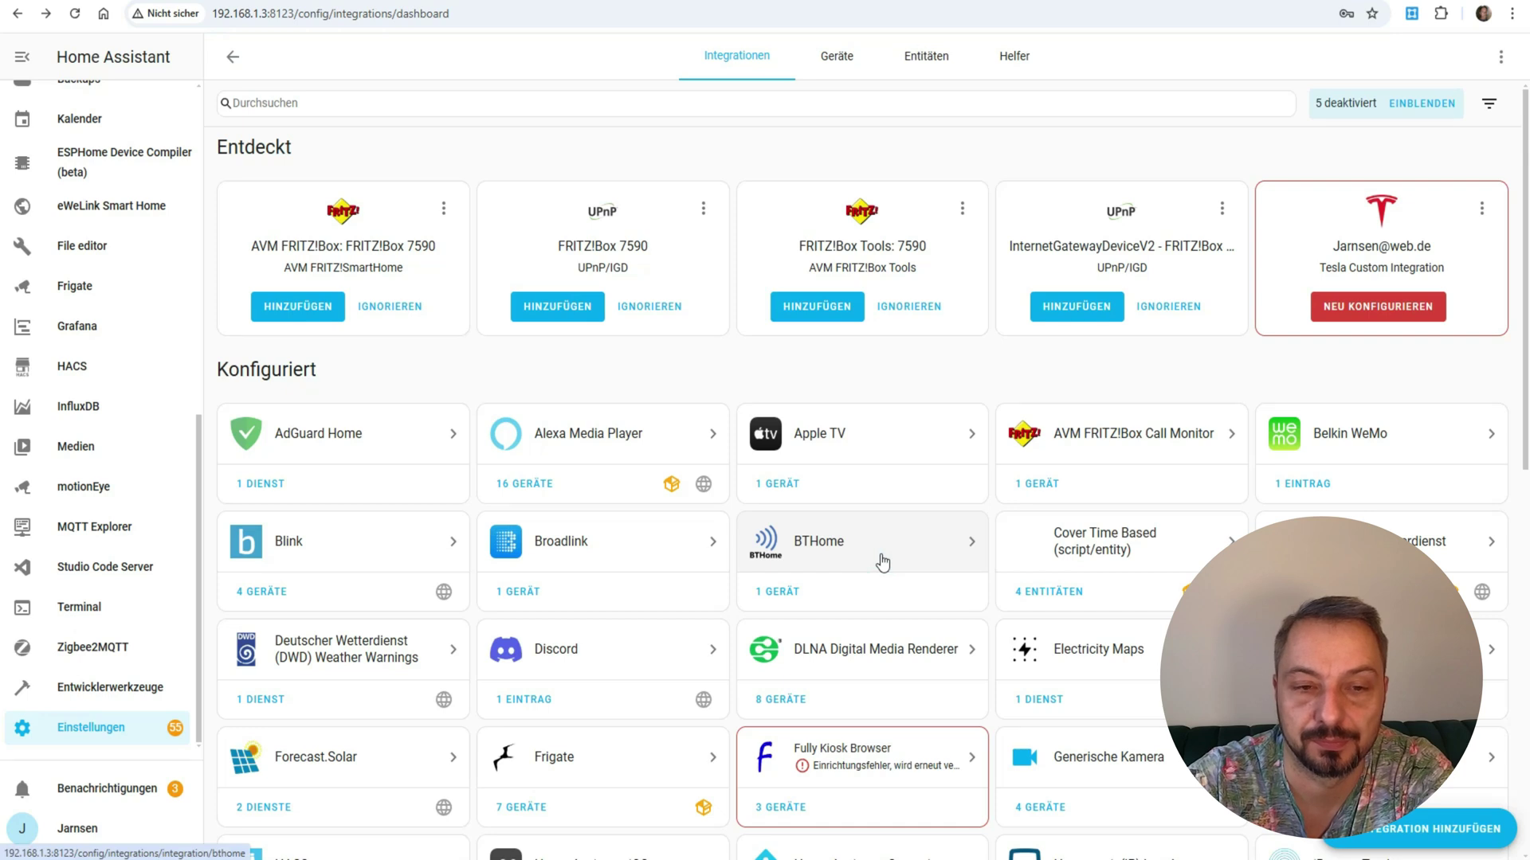
scroll(882, 562, down, 1)
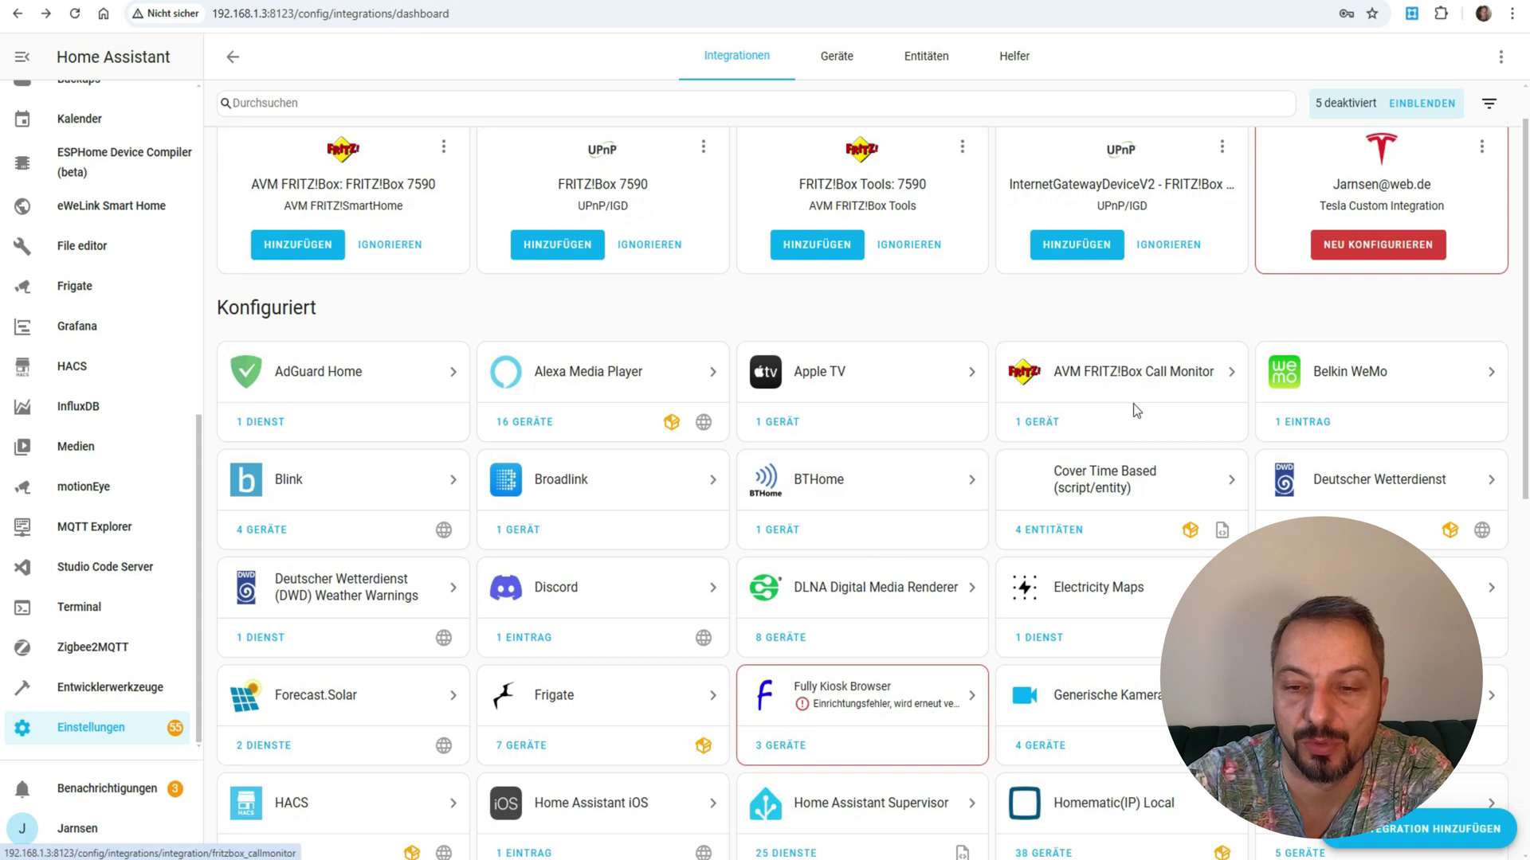
click(1129, 380)
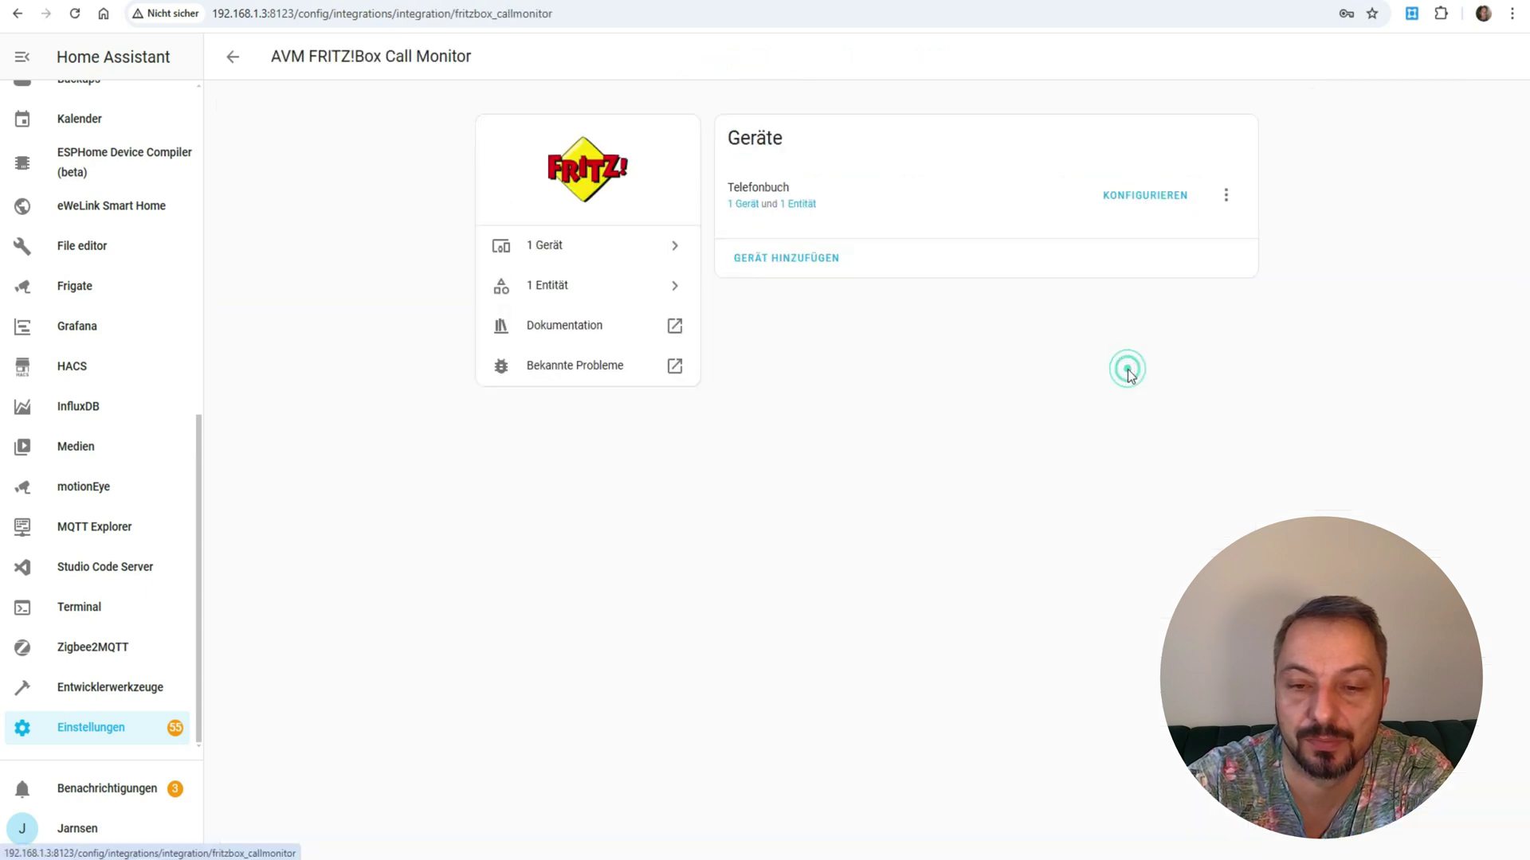
click(747, 205)
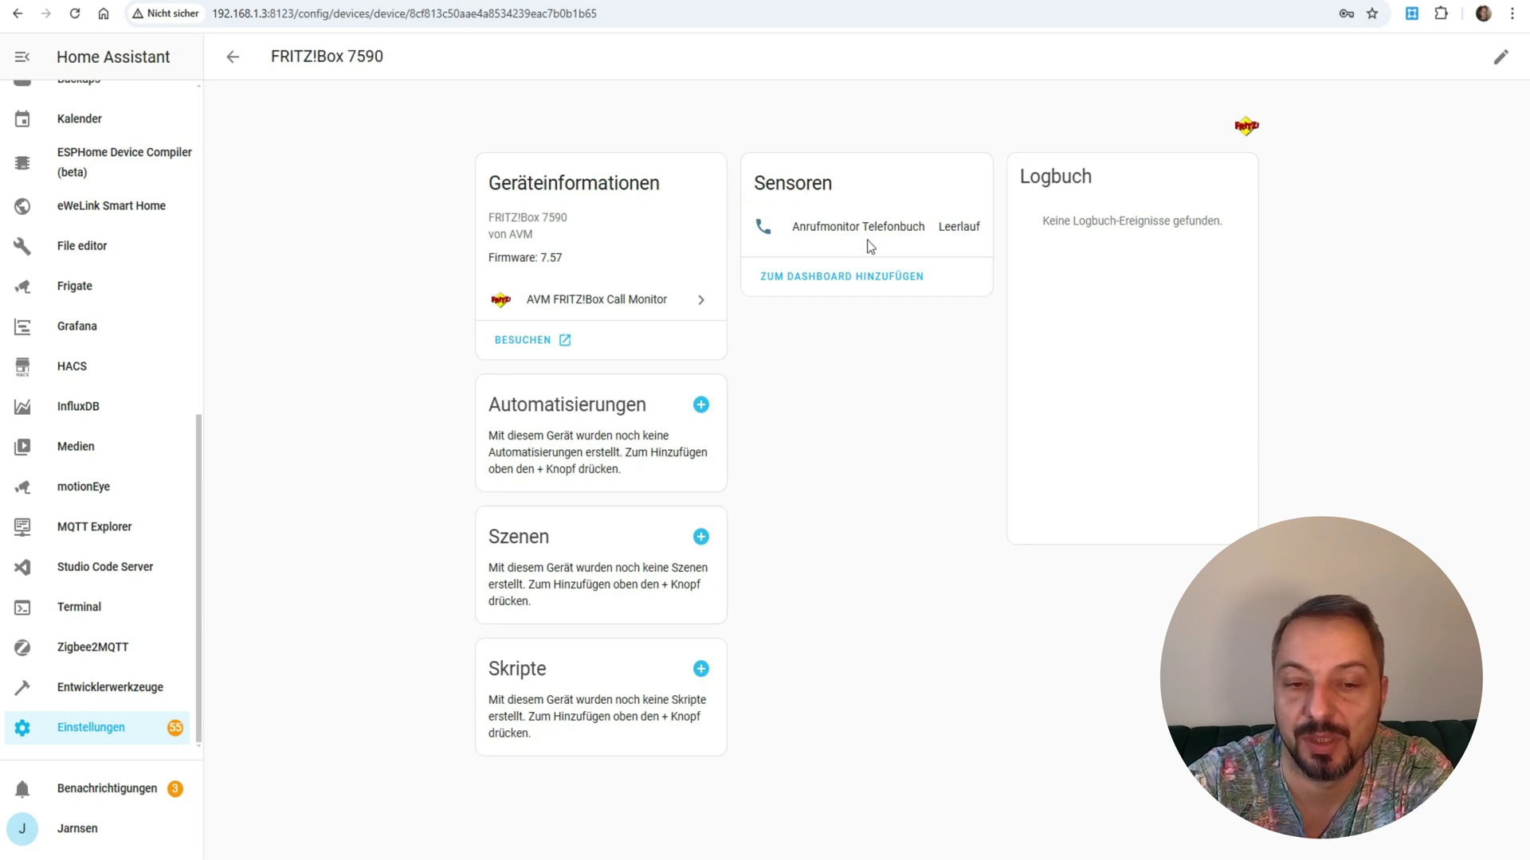
click(232, 59)
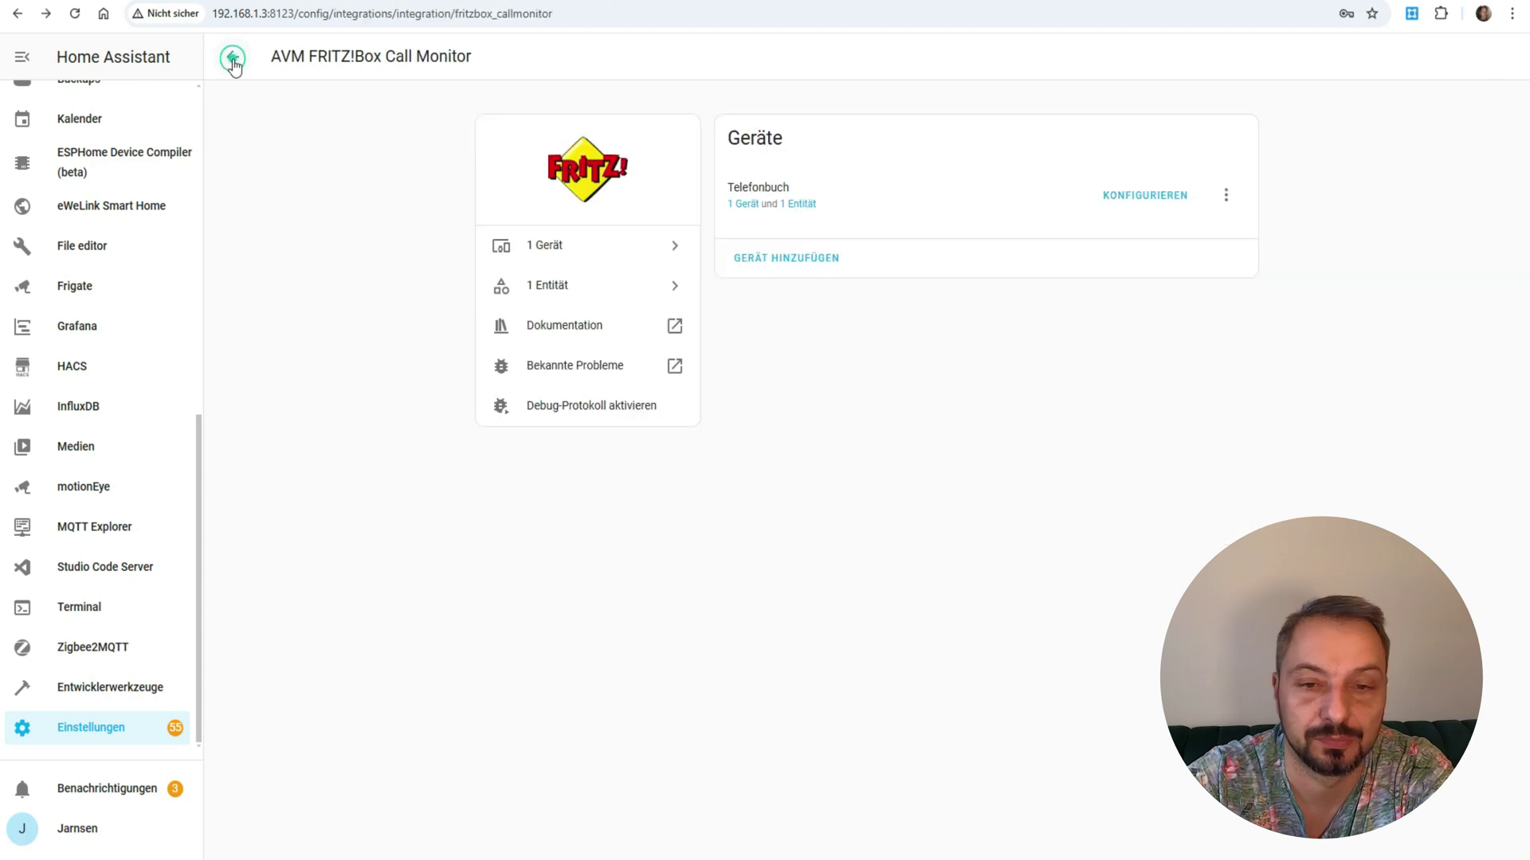
click(233, 60)
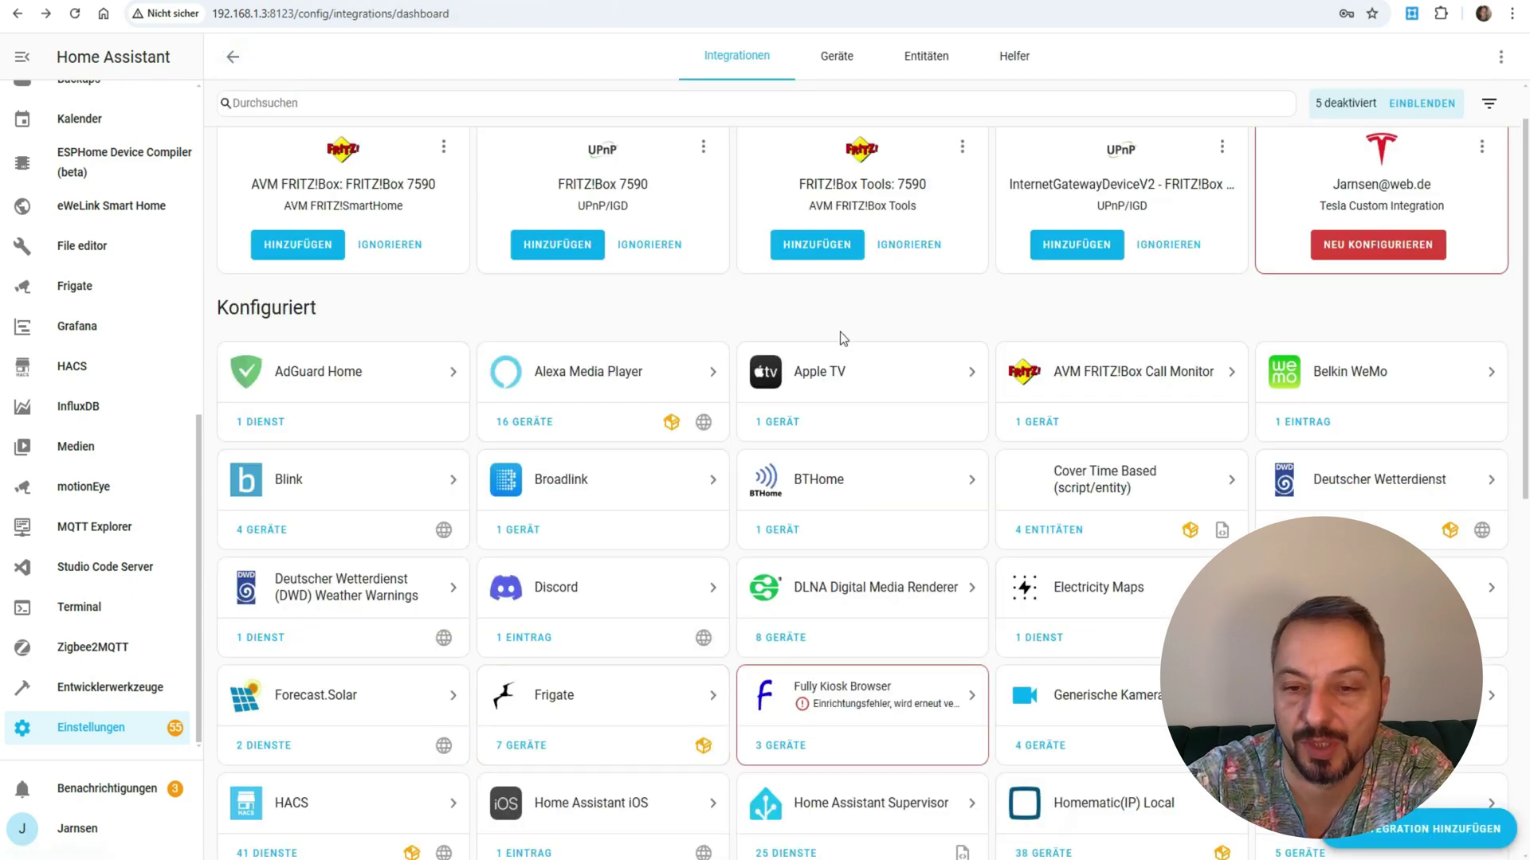
Search the integration providers for "fri" and start adding the AVM FRITZ!Box Tools integration.
click(1373, 833)
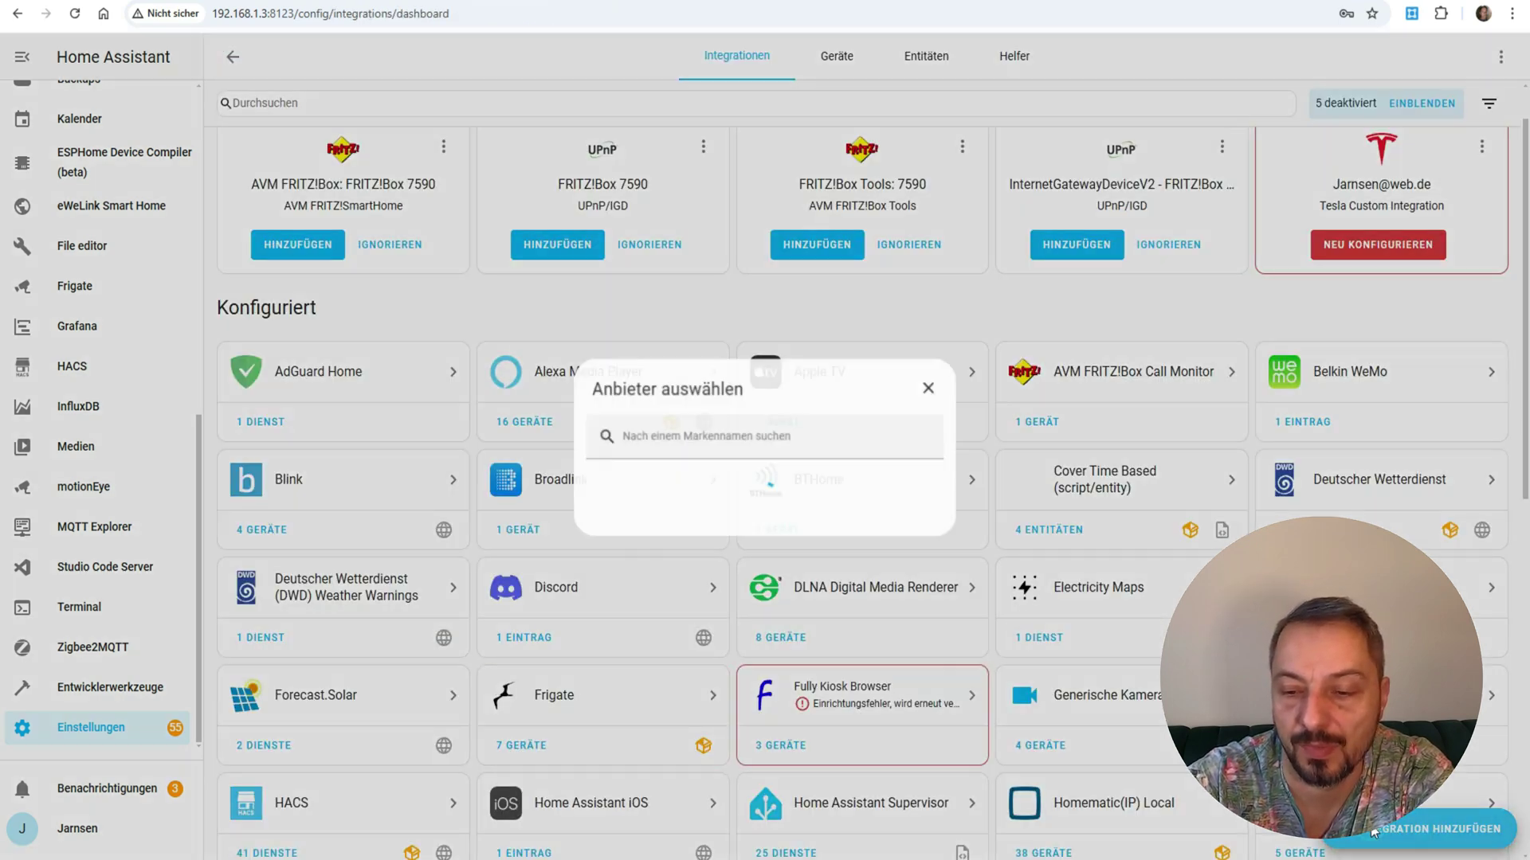
text(fri)
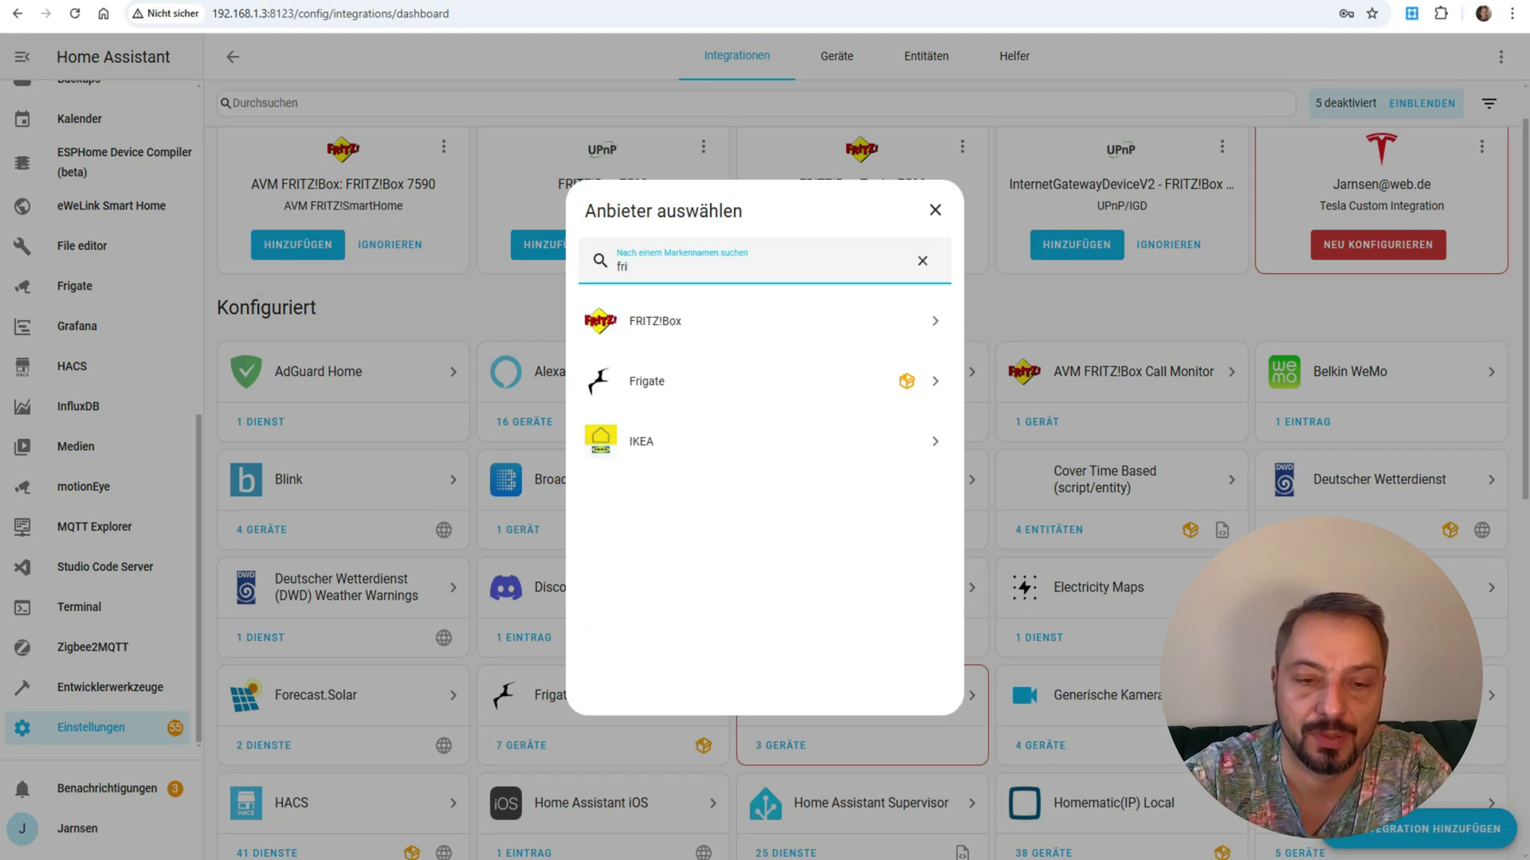
click(661, 330)
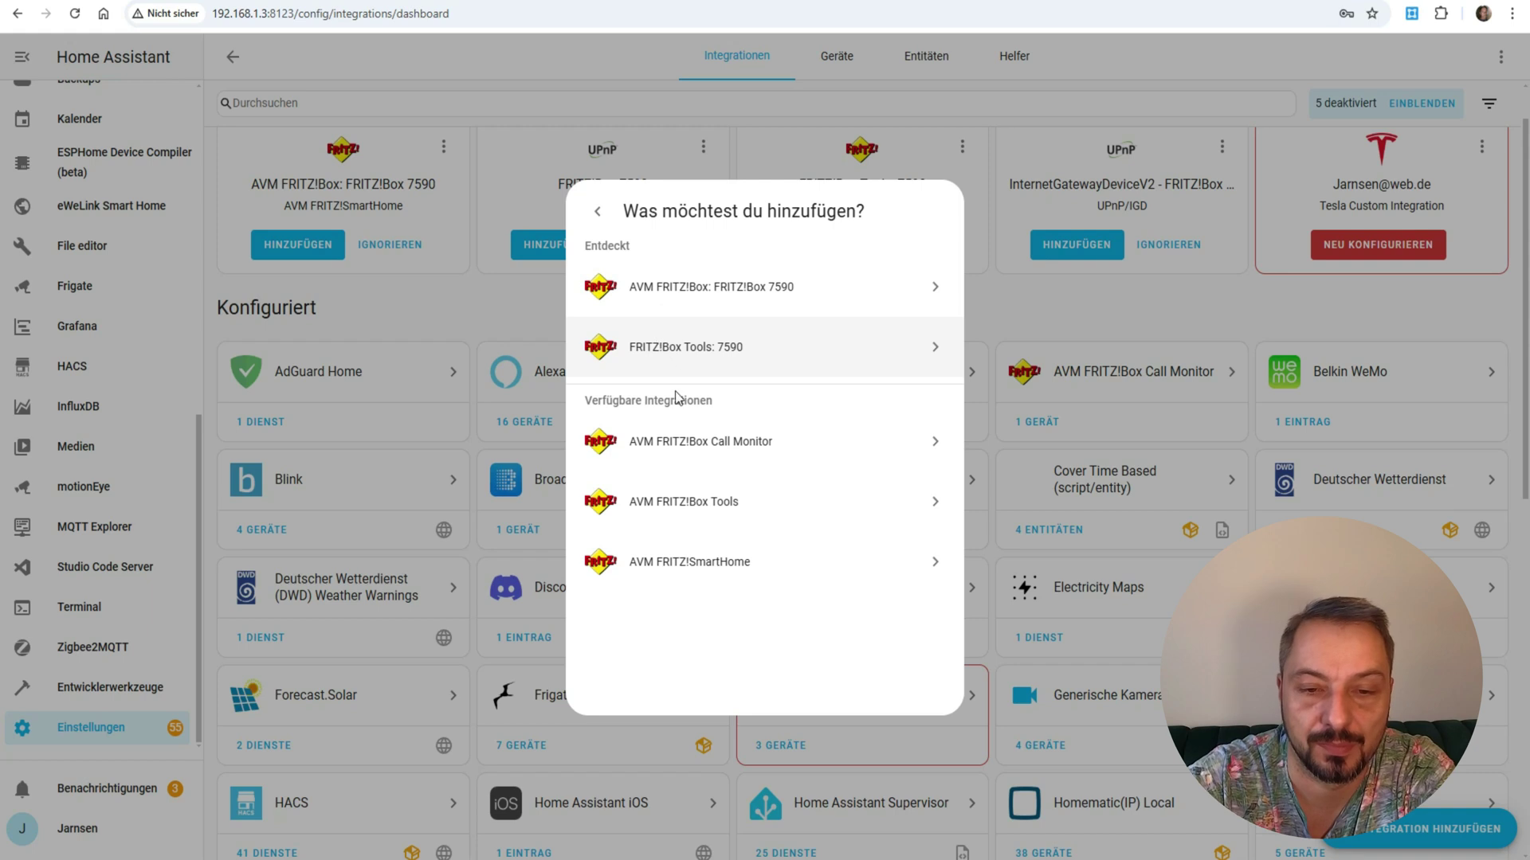
click(694, 507)
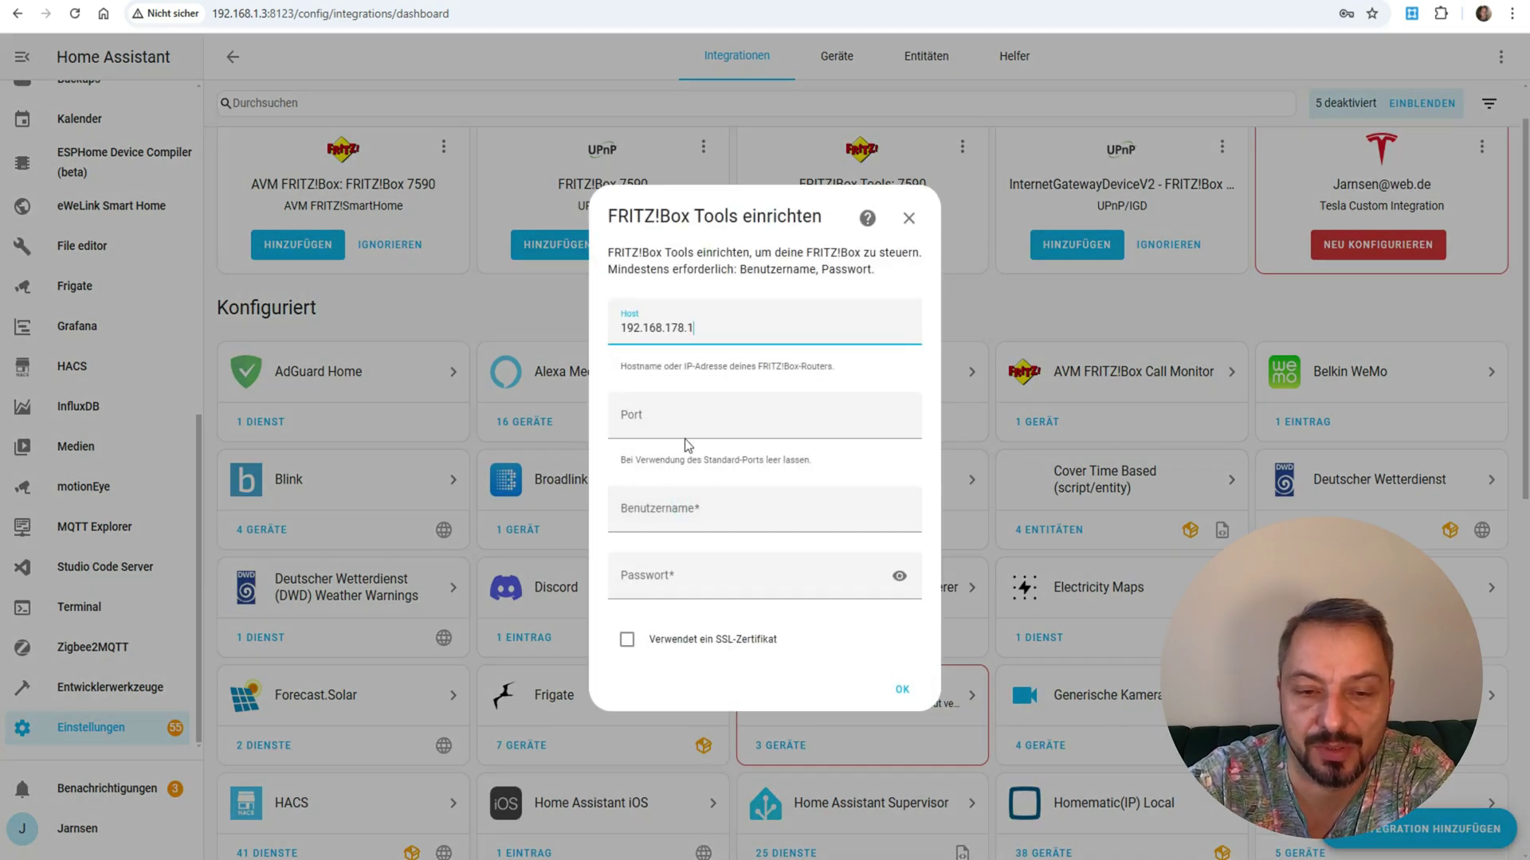
Set the FRITZ!Box Tools host to 192.168.1.1.
key(BackSpace)
key(BackSpace)
key(BackSpace)
key(BackSpace)
key(BackSpace)
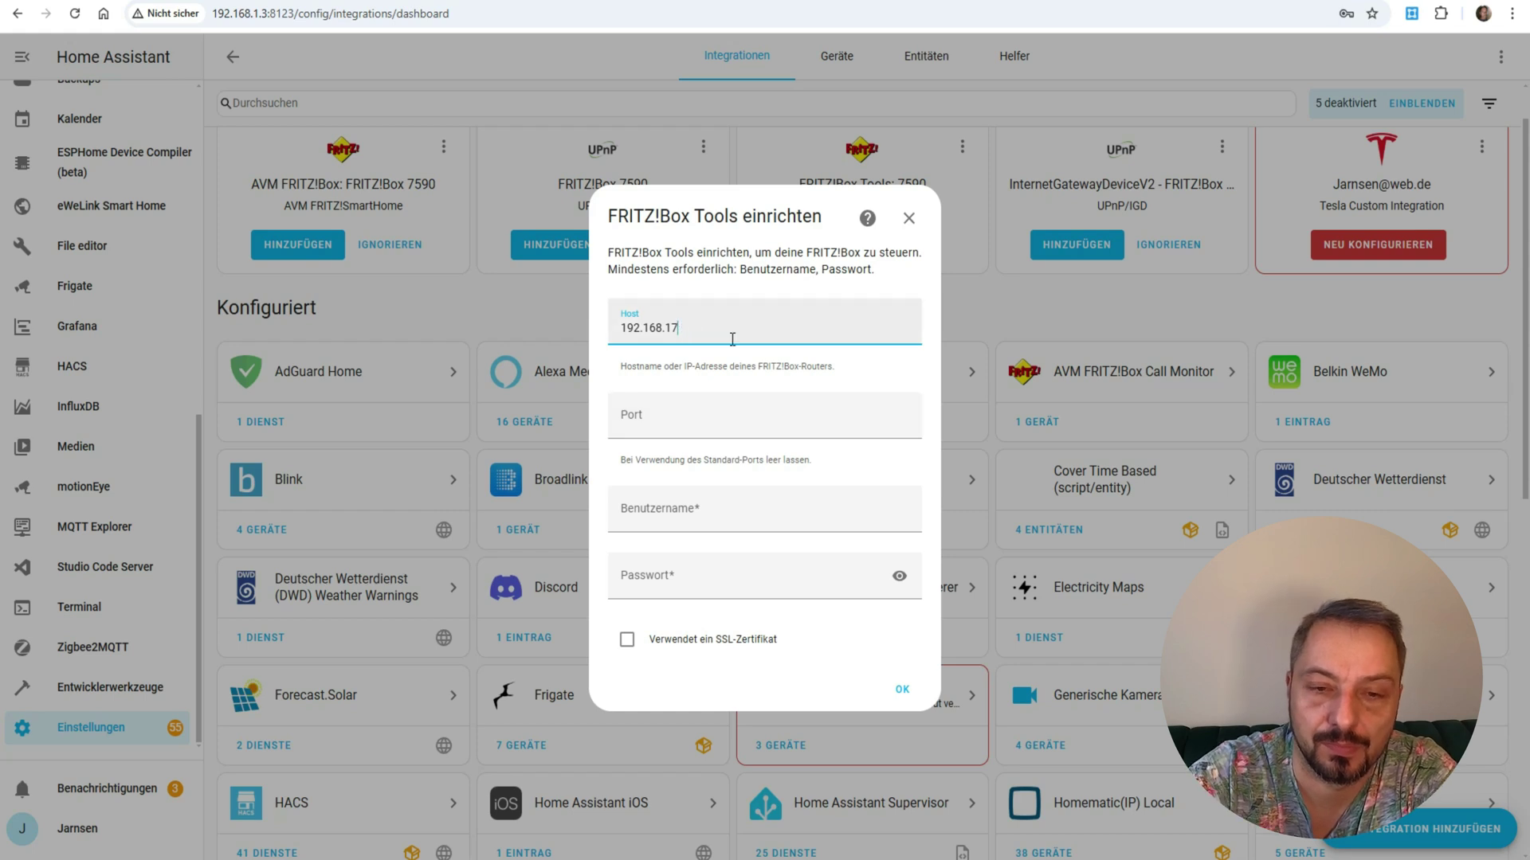
text(1.1)
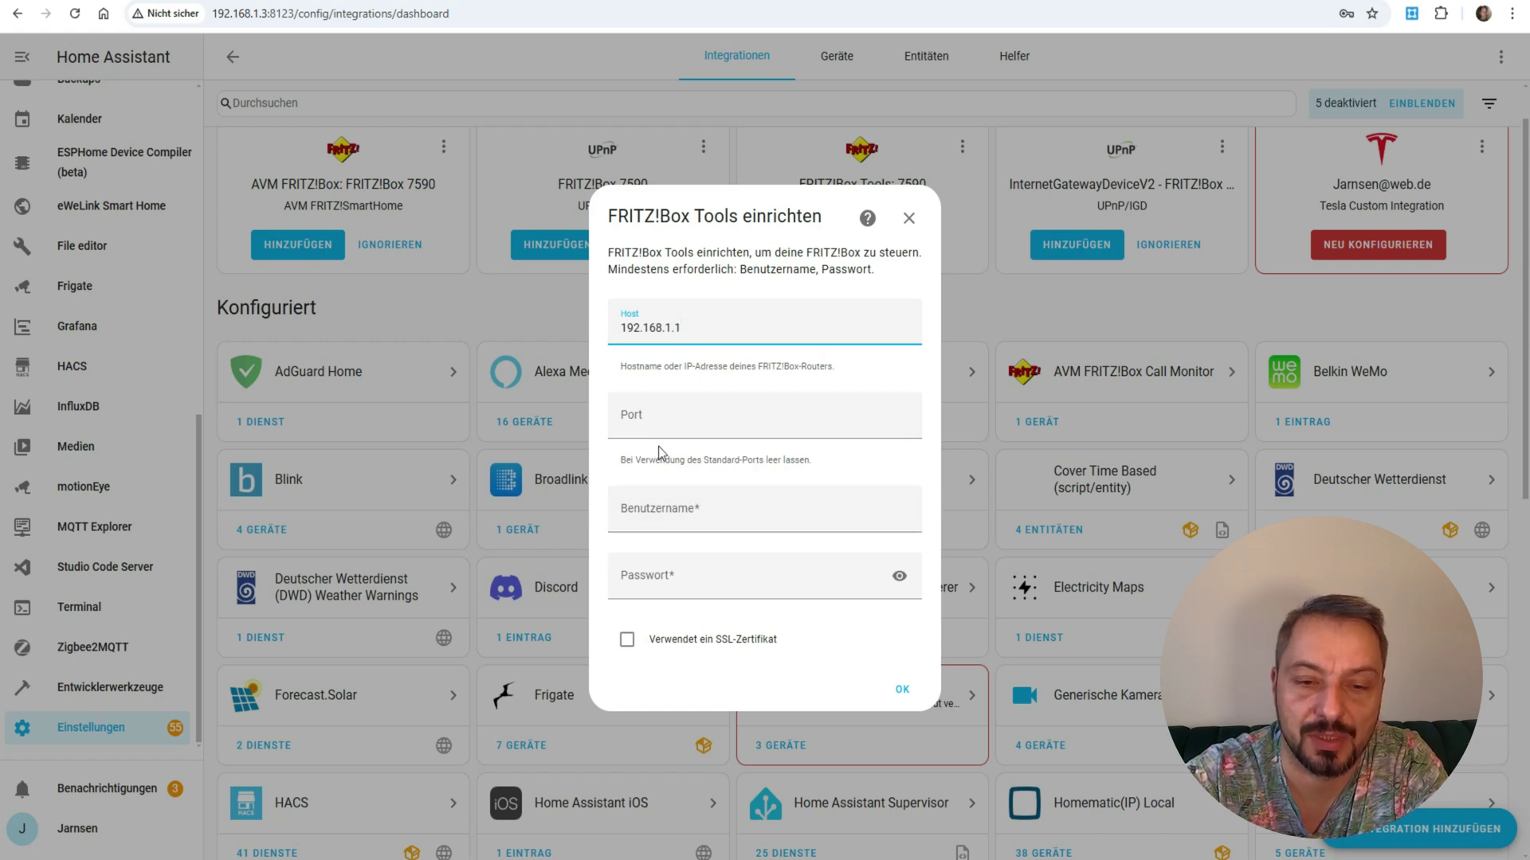
Fill in the saved username and password for FRITZ!Box Tools and submit the setup without SSL.
click(728, 514)
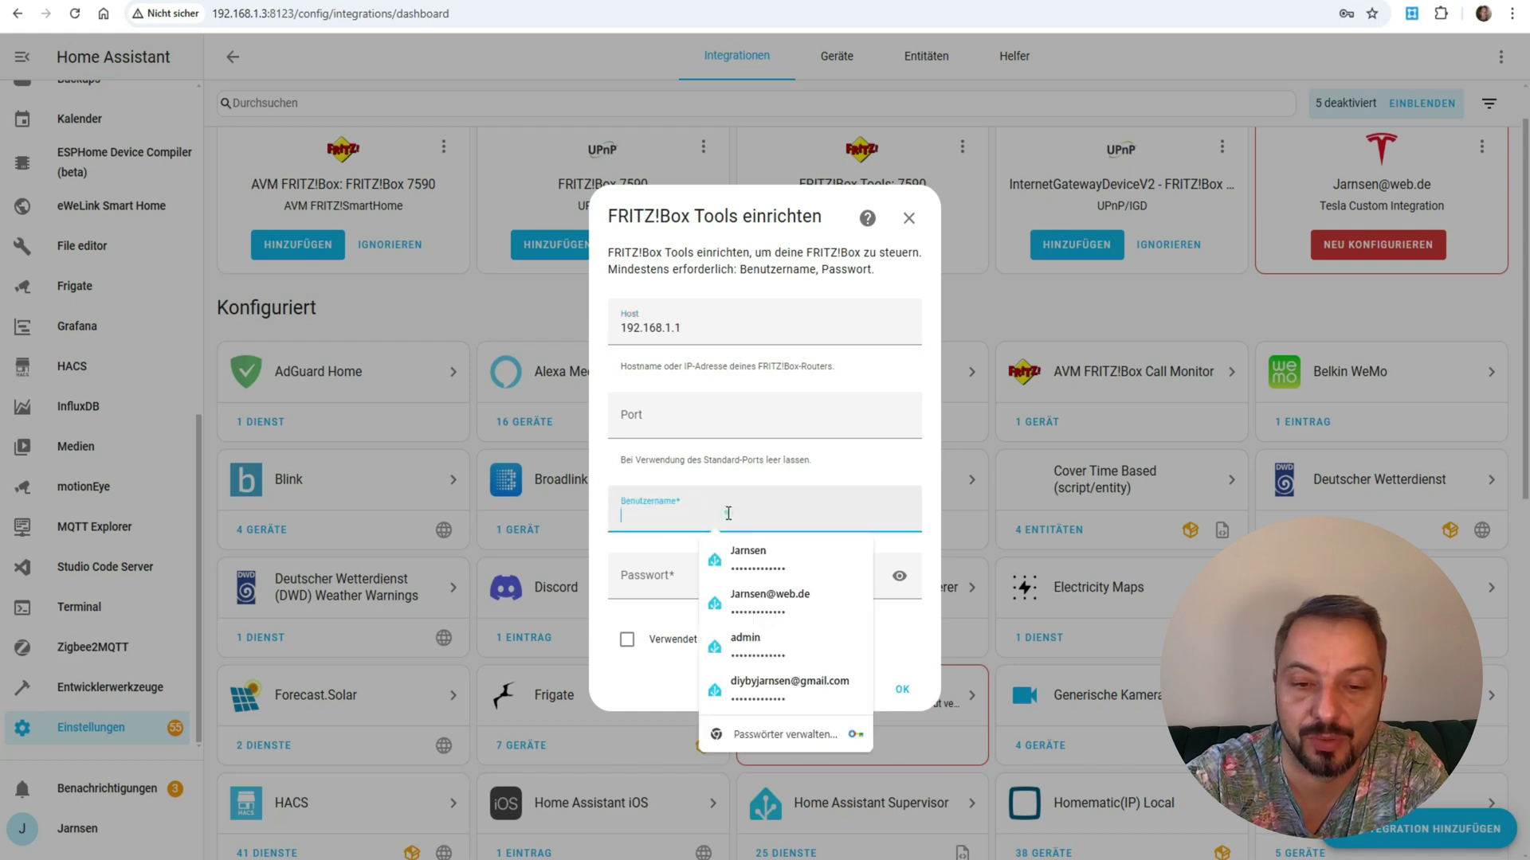
click(742, 561)
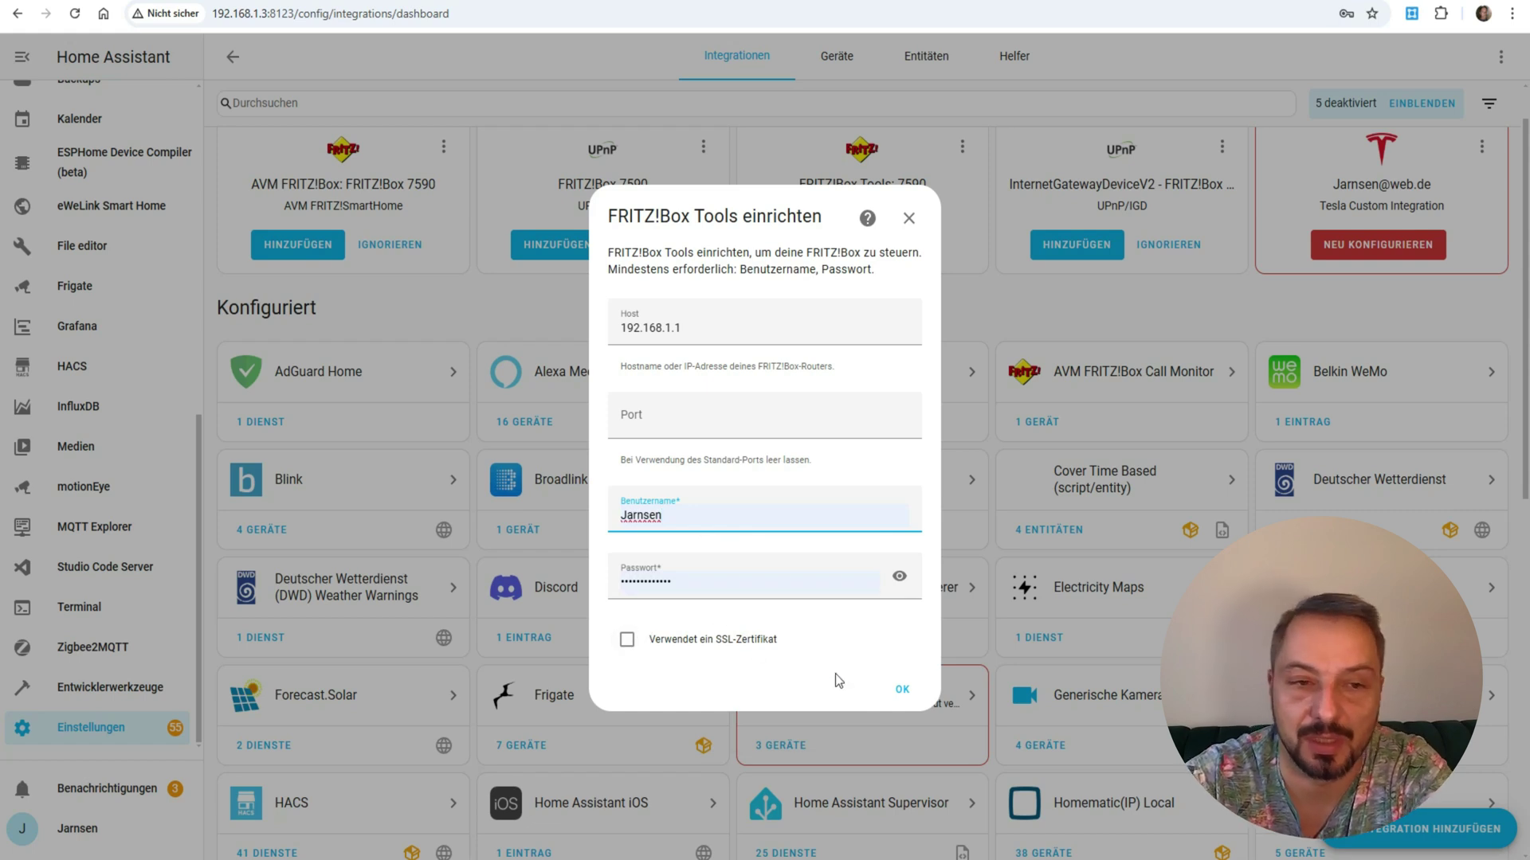
click(903, 690)
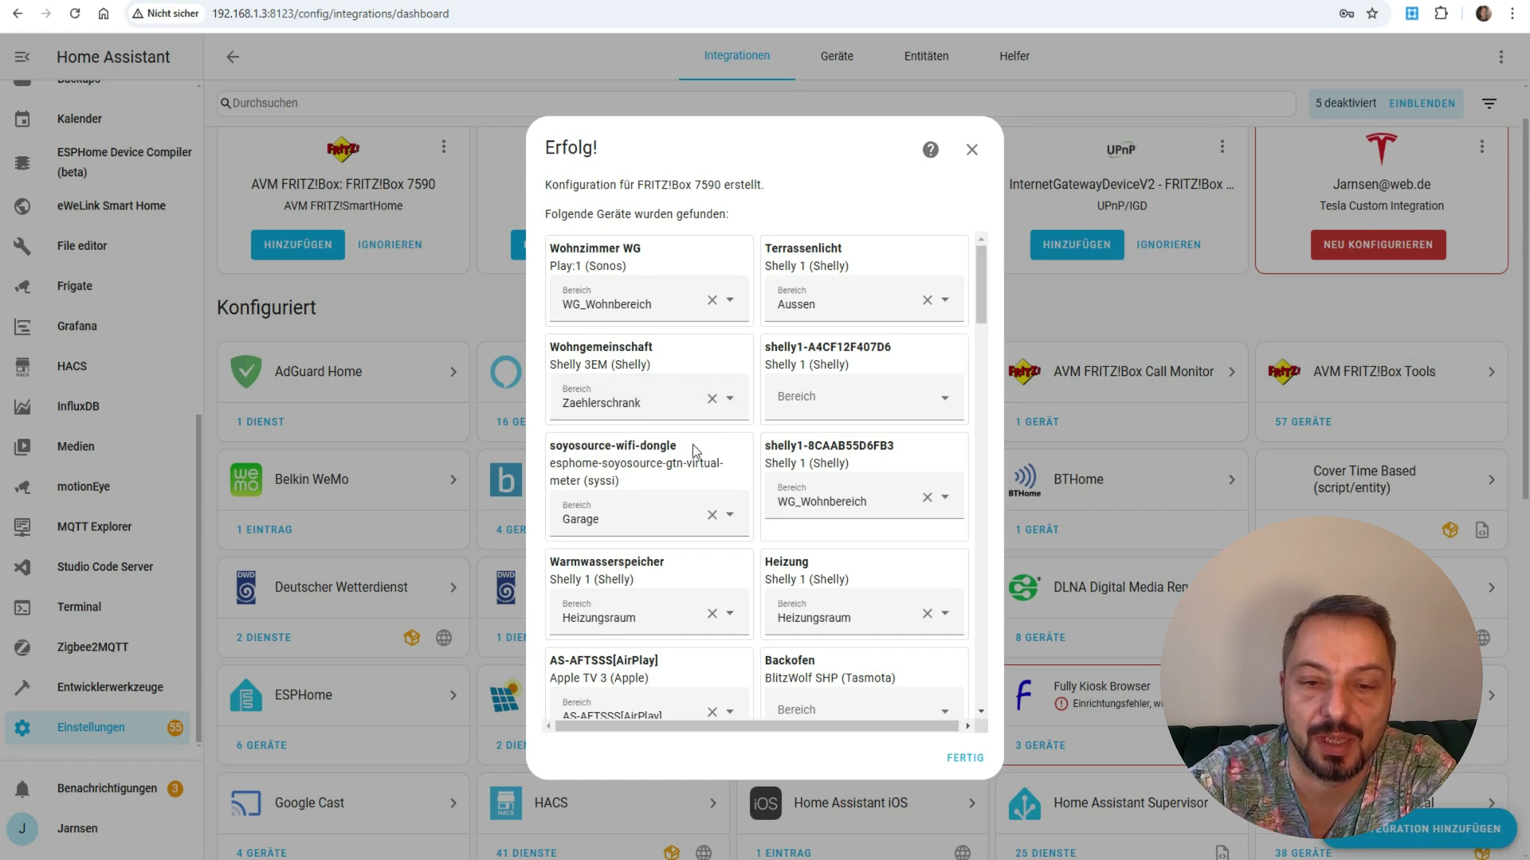
Review the devices found by FRITZ!Box Tools and finish the setup without changing their area assignments.
scroll(691, 445, down, 4)
scroll(693, 450, down, 3)
scroll(695, 452, down, 2)
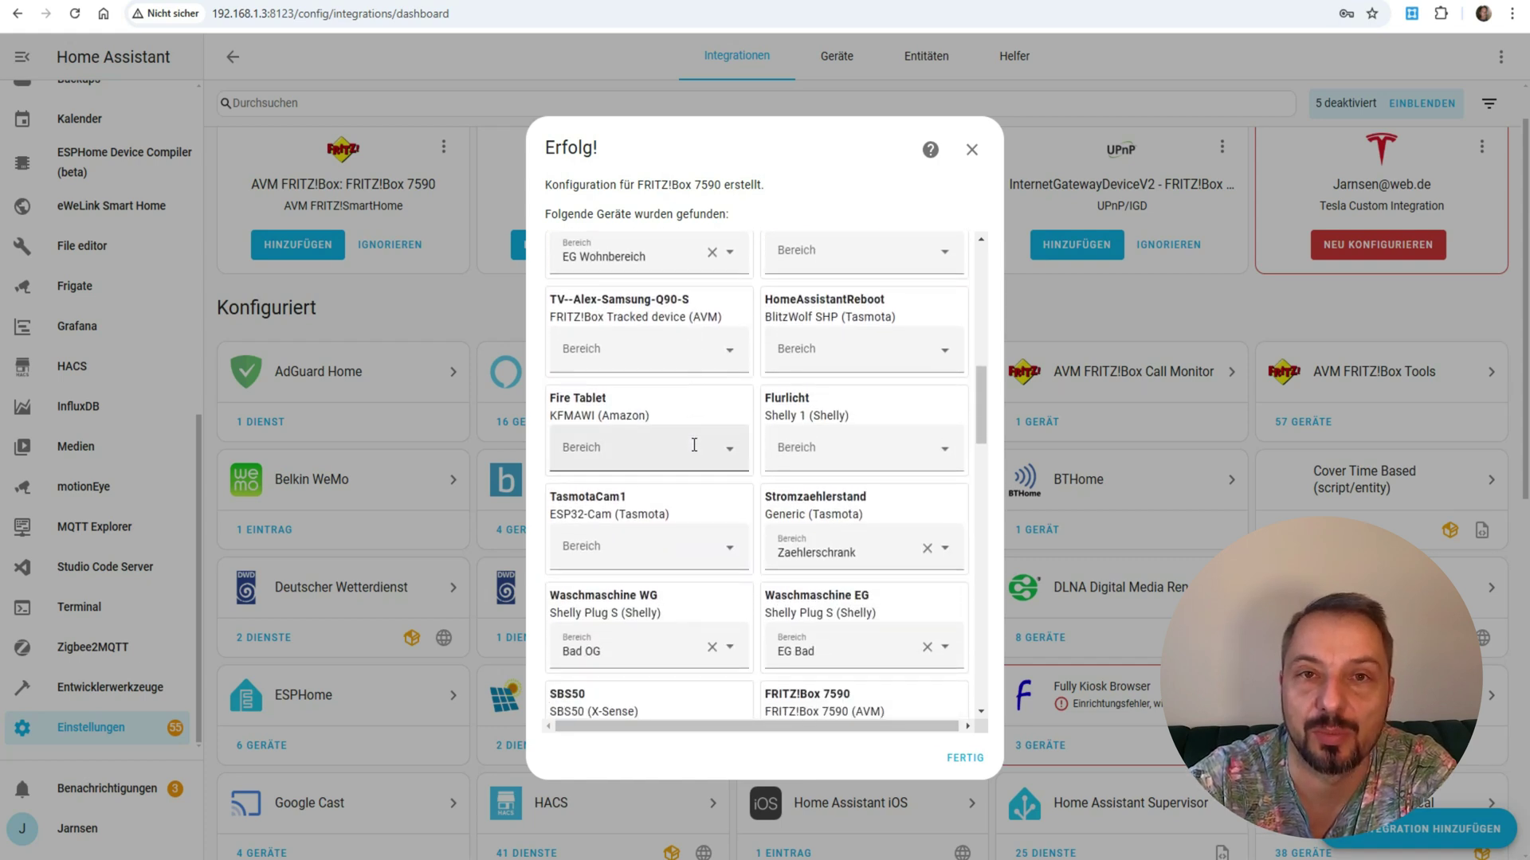
scroll(694, 444, down, 2)
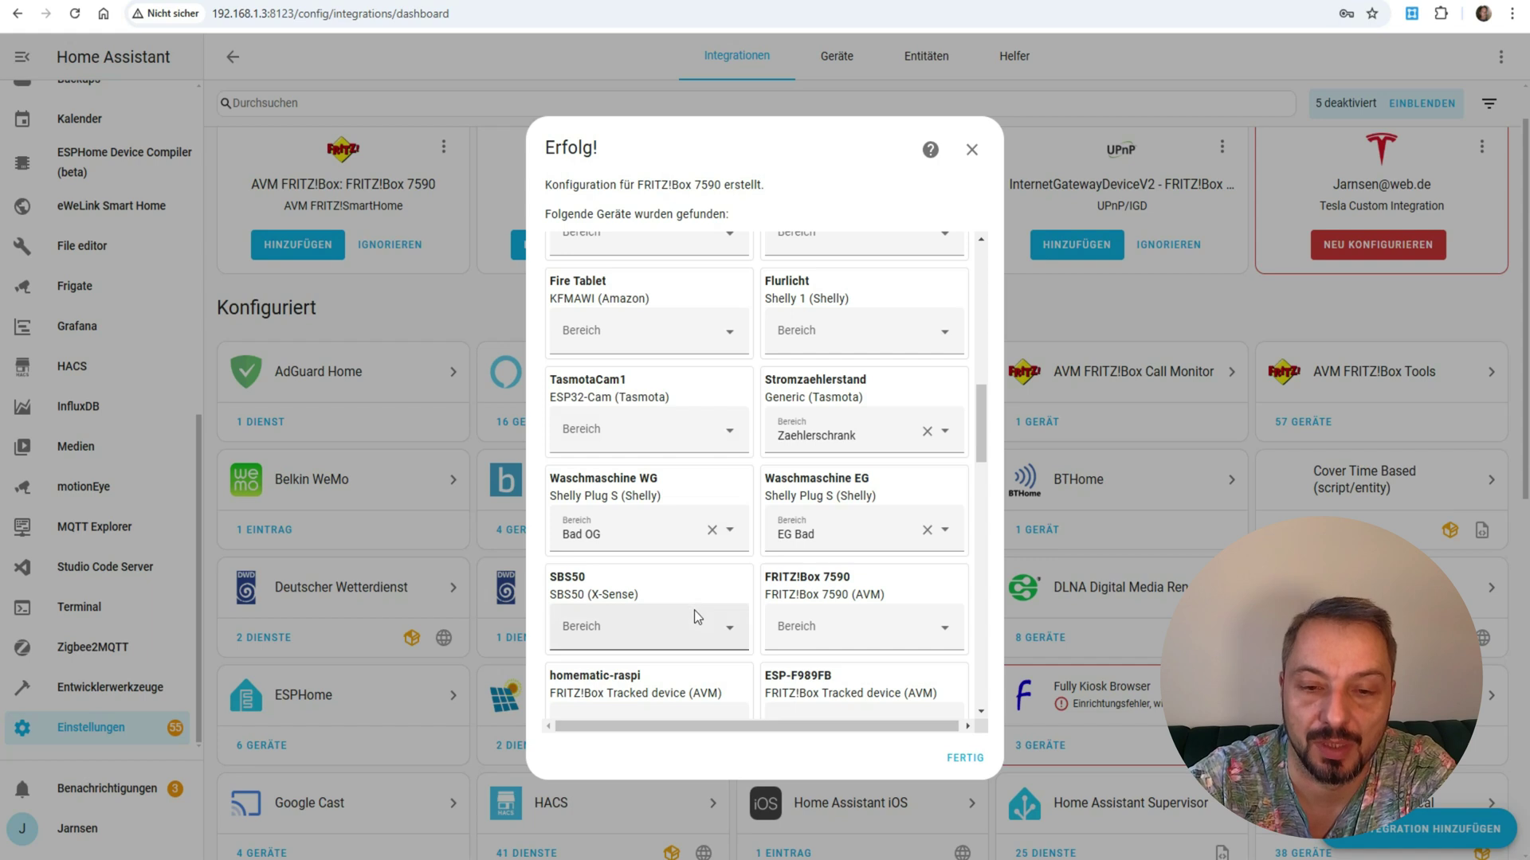
scroll(695, 611, down, 1)
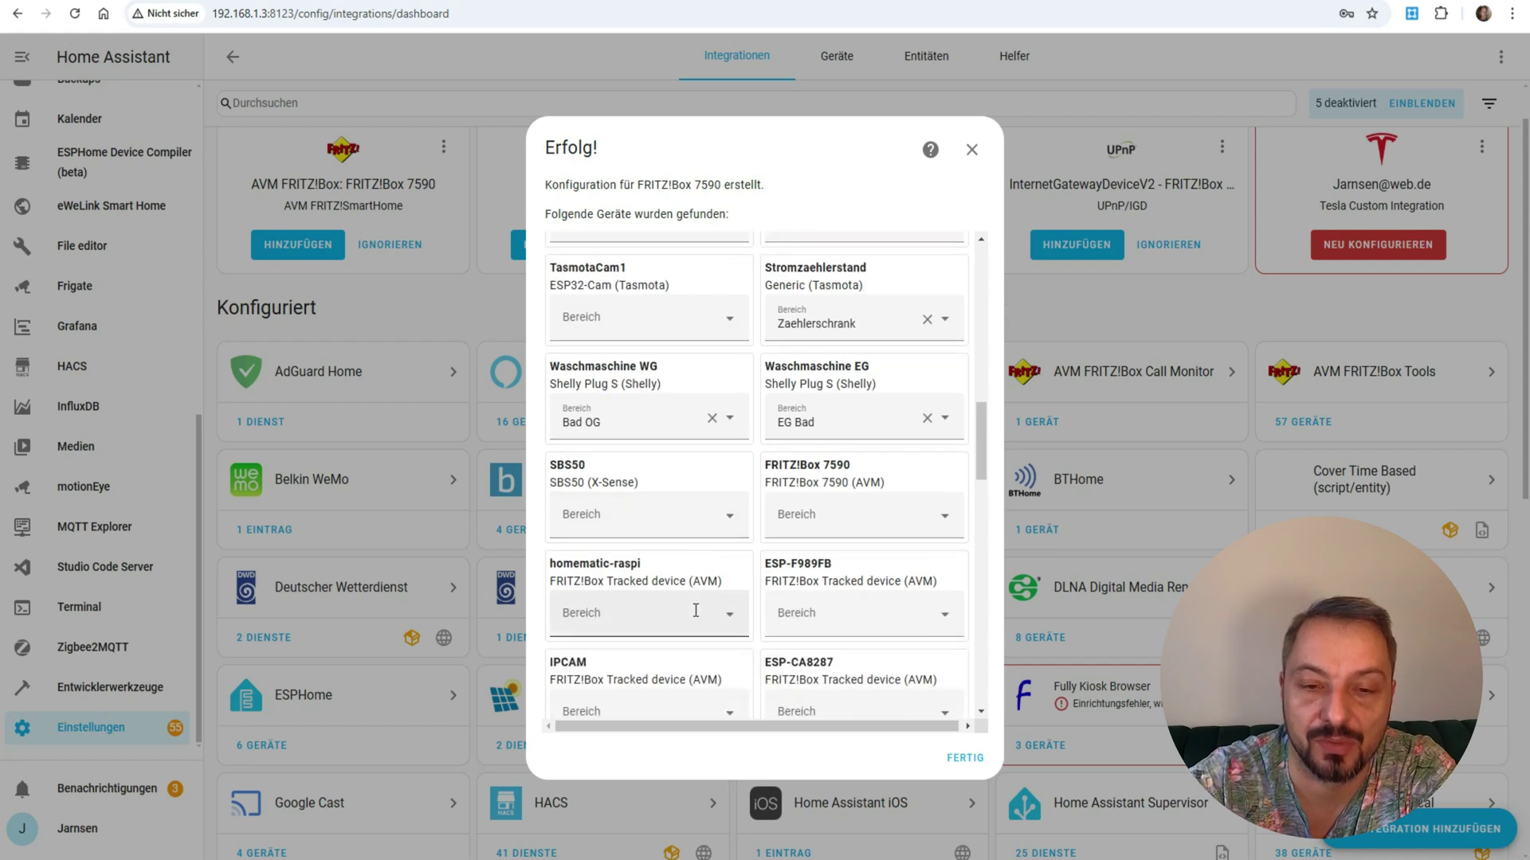
click(965, 759)
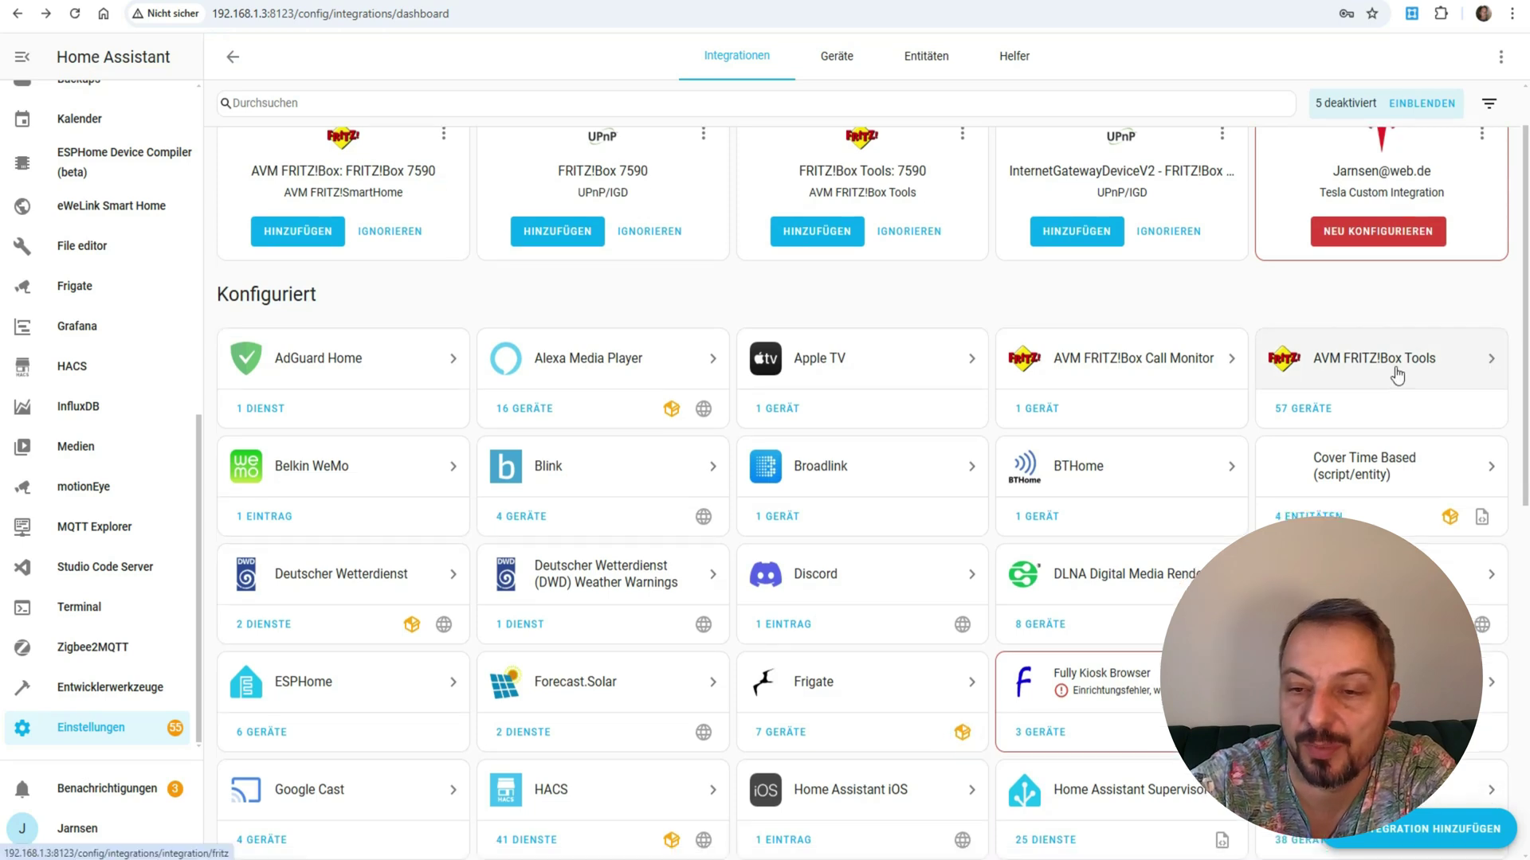
Inspect the Wohnzimmer WG device among the AVM FRITZ!Box Tools devices and return to the integrations overview.
click(1397, 374)
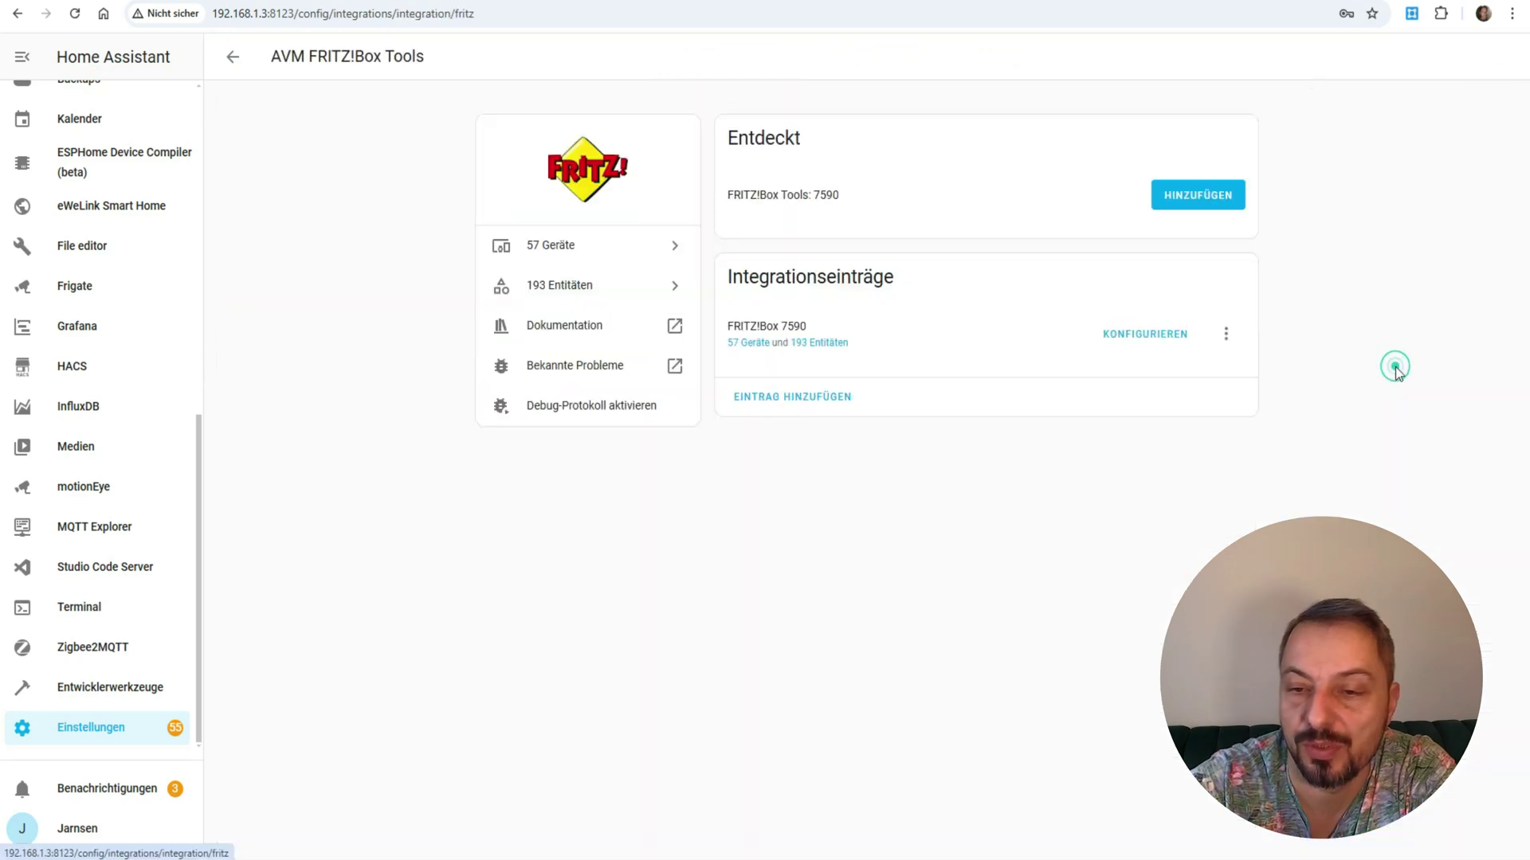
click(739, 345)
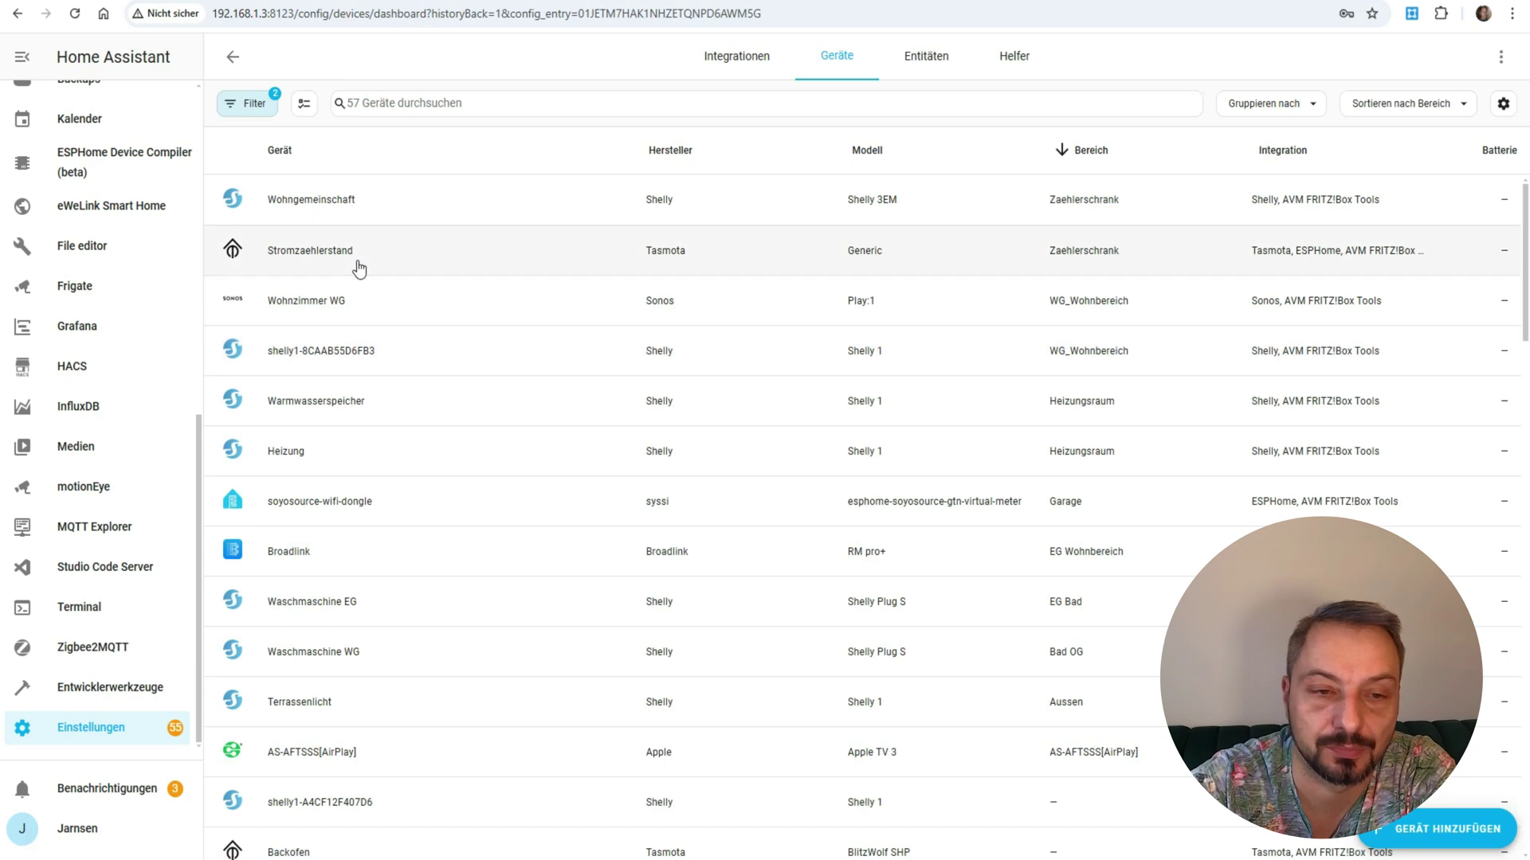
click(301, 309)
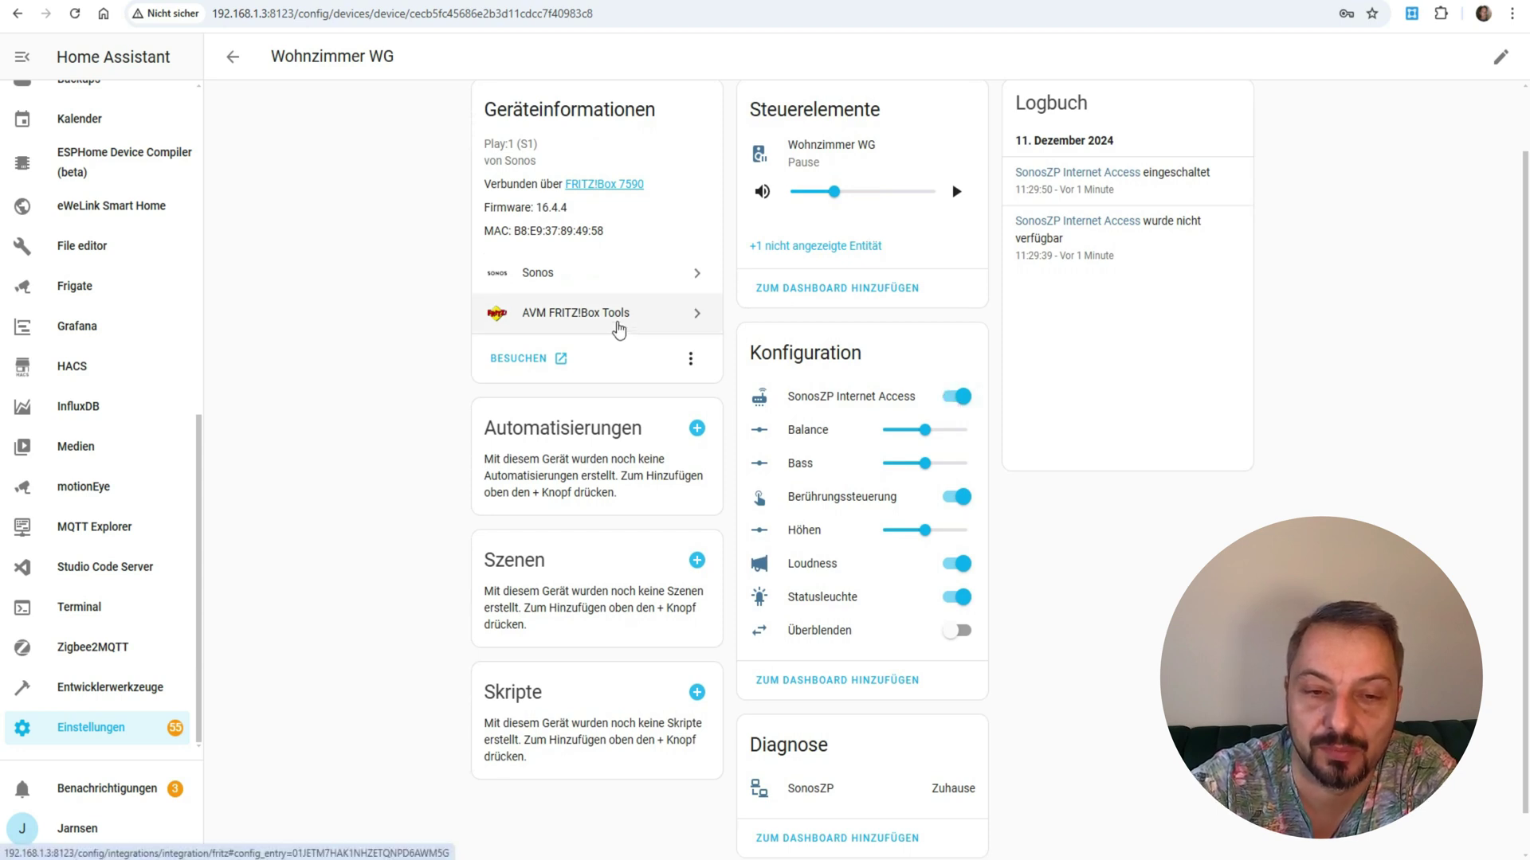
click(619, 329)
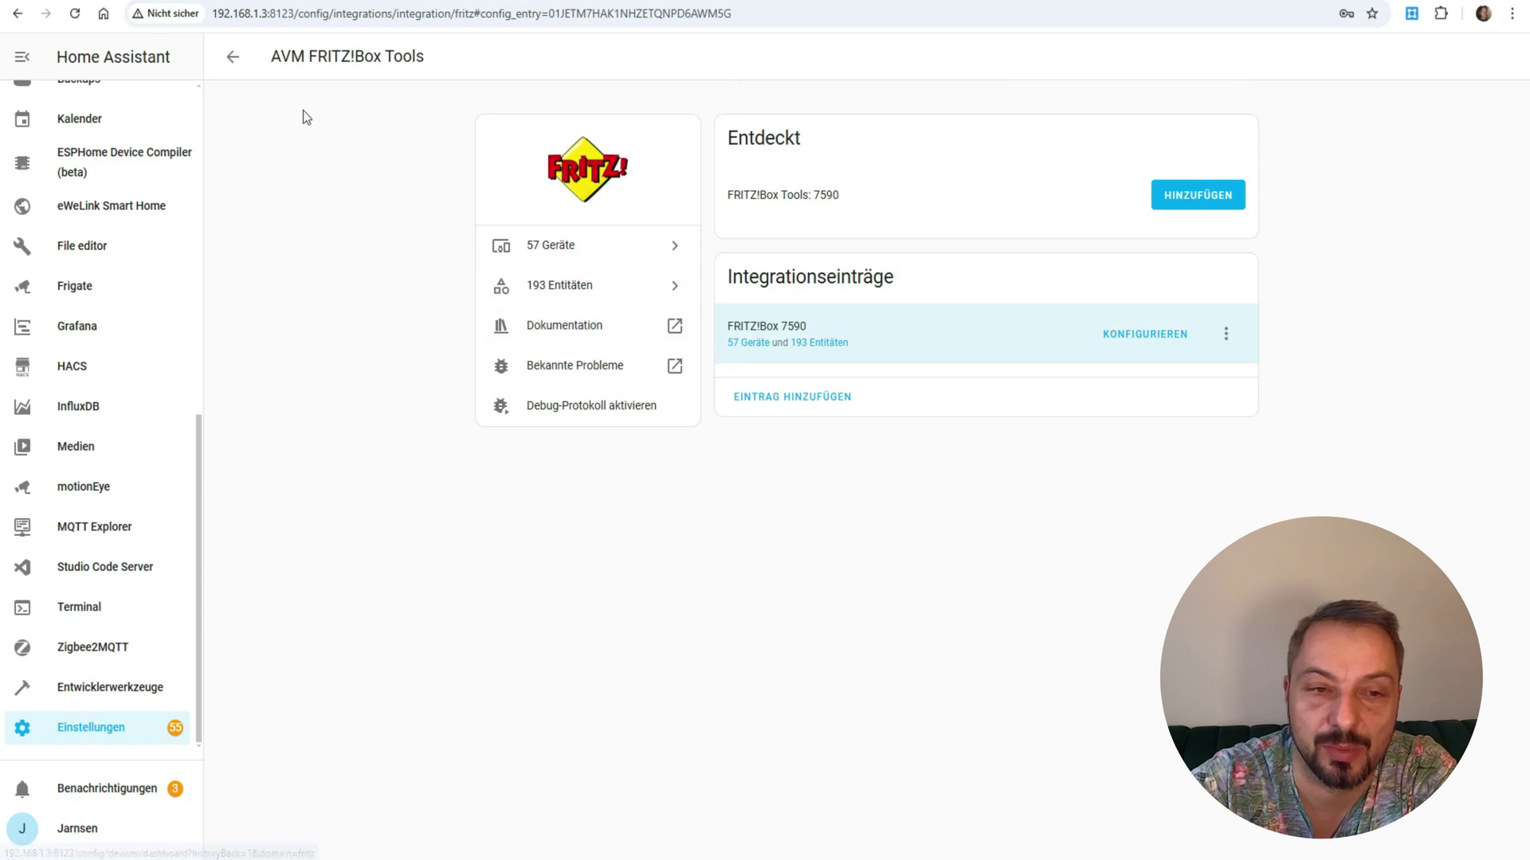
click(233, 60)
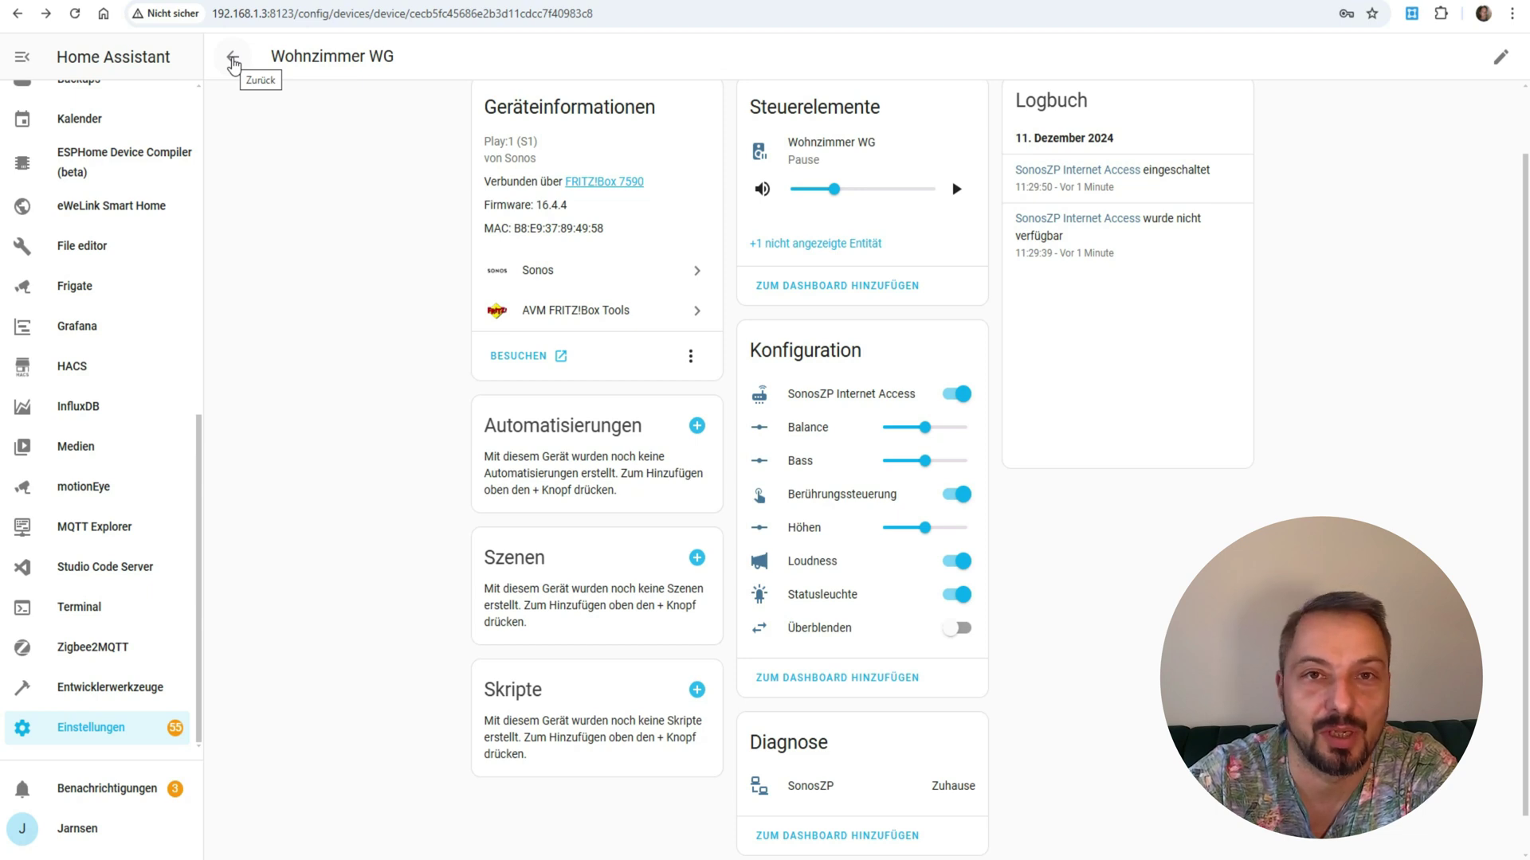
click(234, 61)
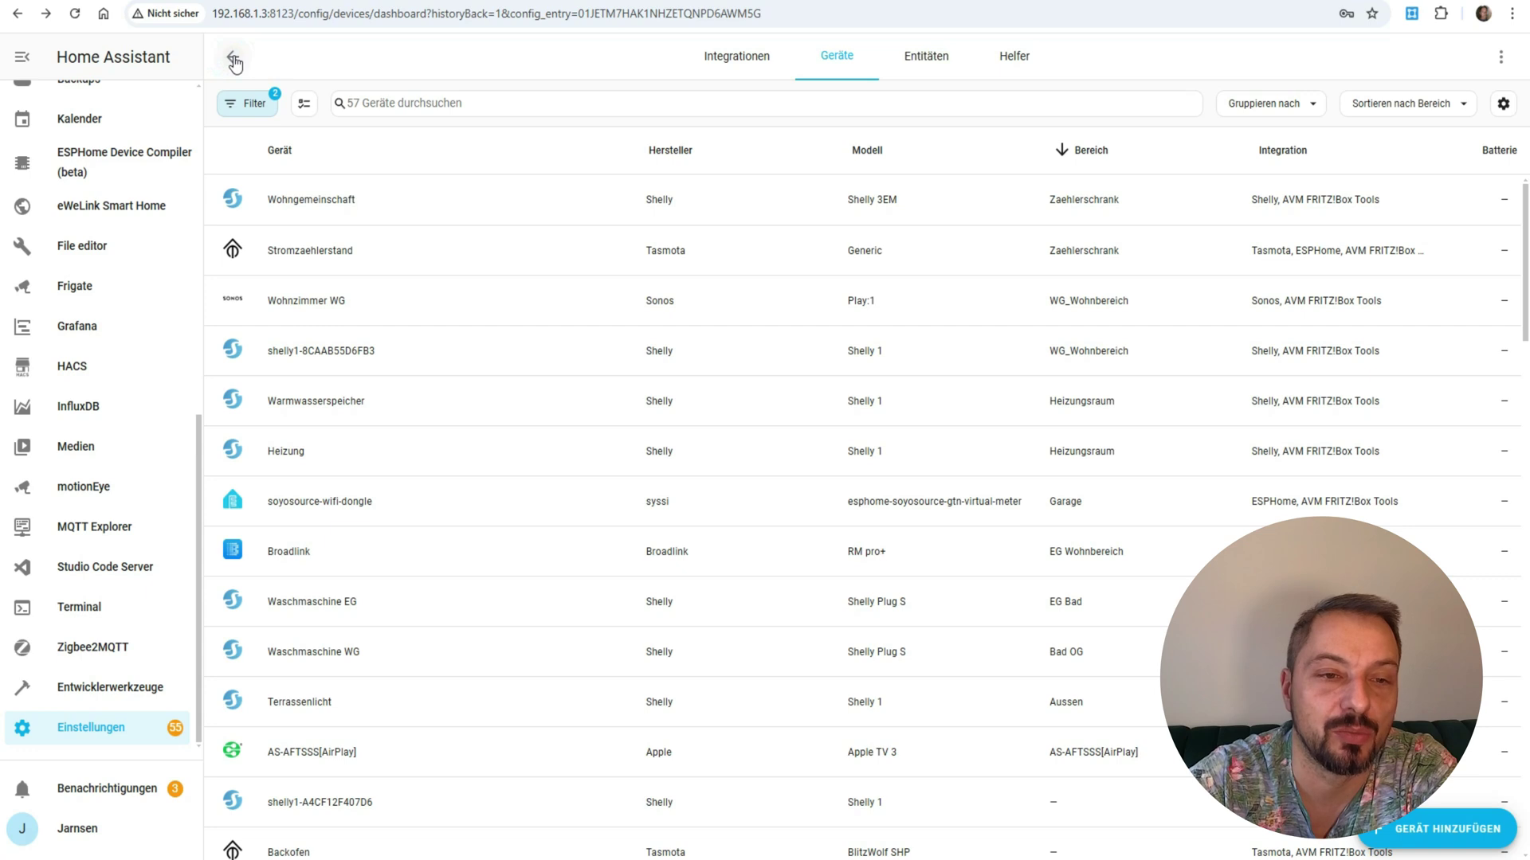
click(233, 61)
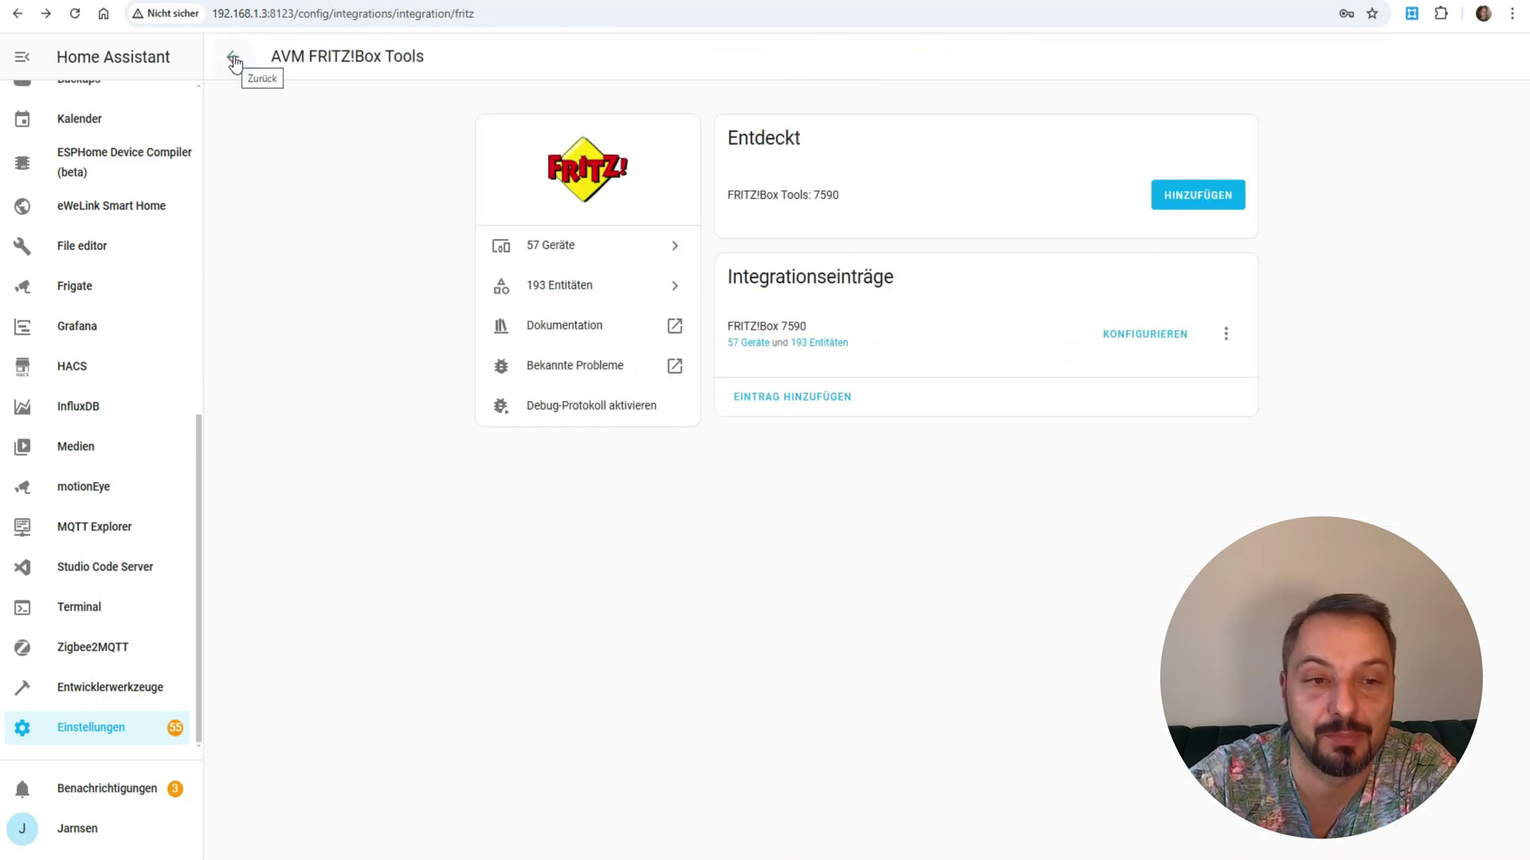
click(233, 60)
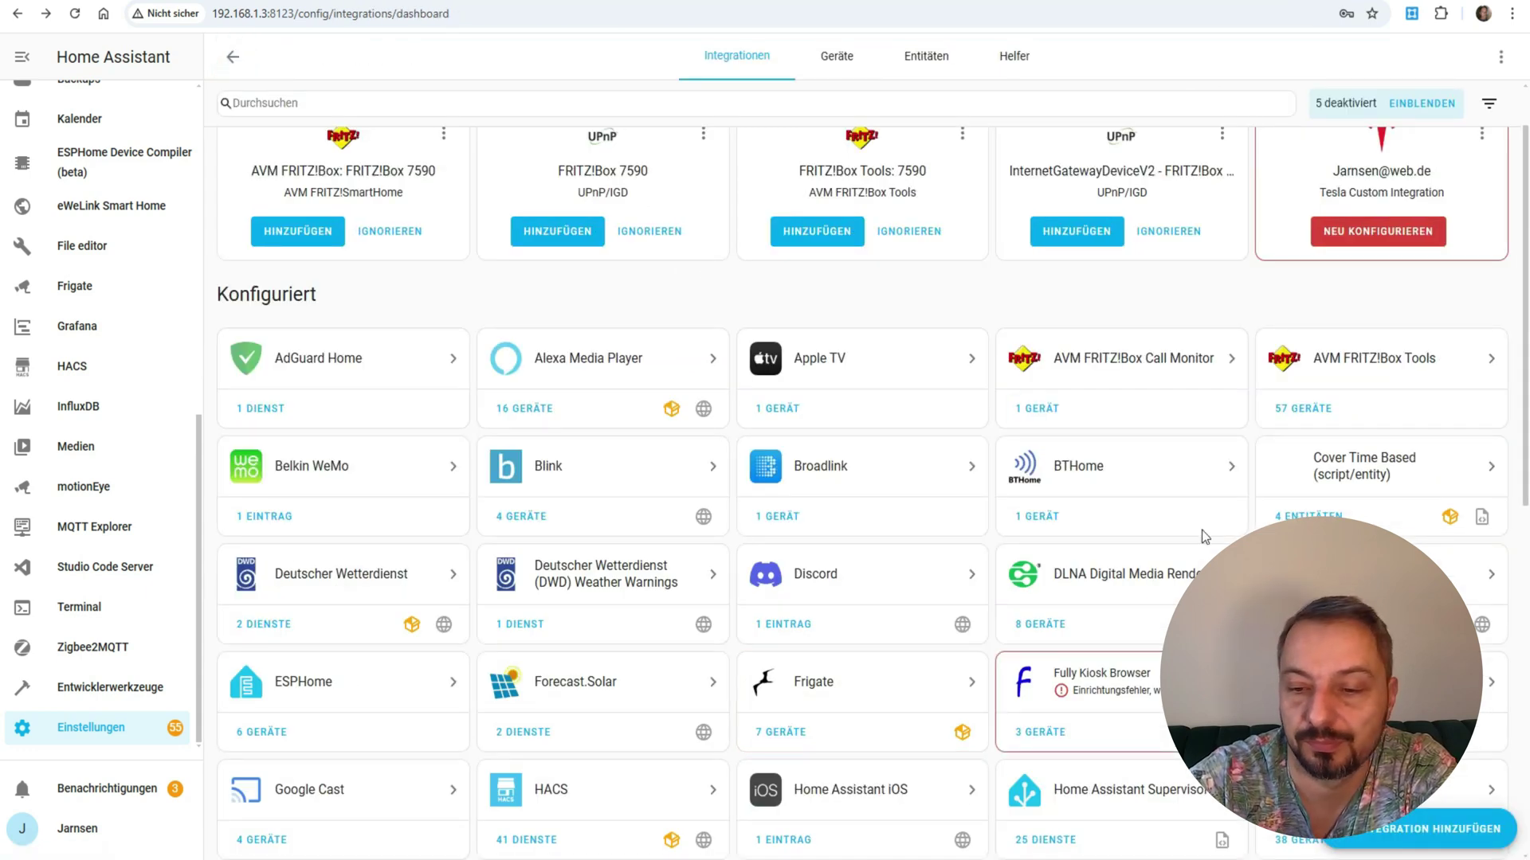
Search the integration providers for "fritz" and start adding the AVM FRITZ!SmartHome integration.
click(1384, 833)
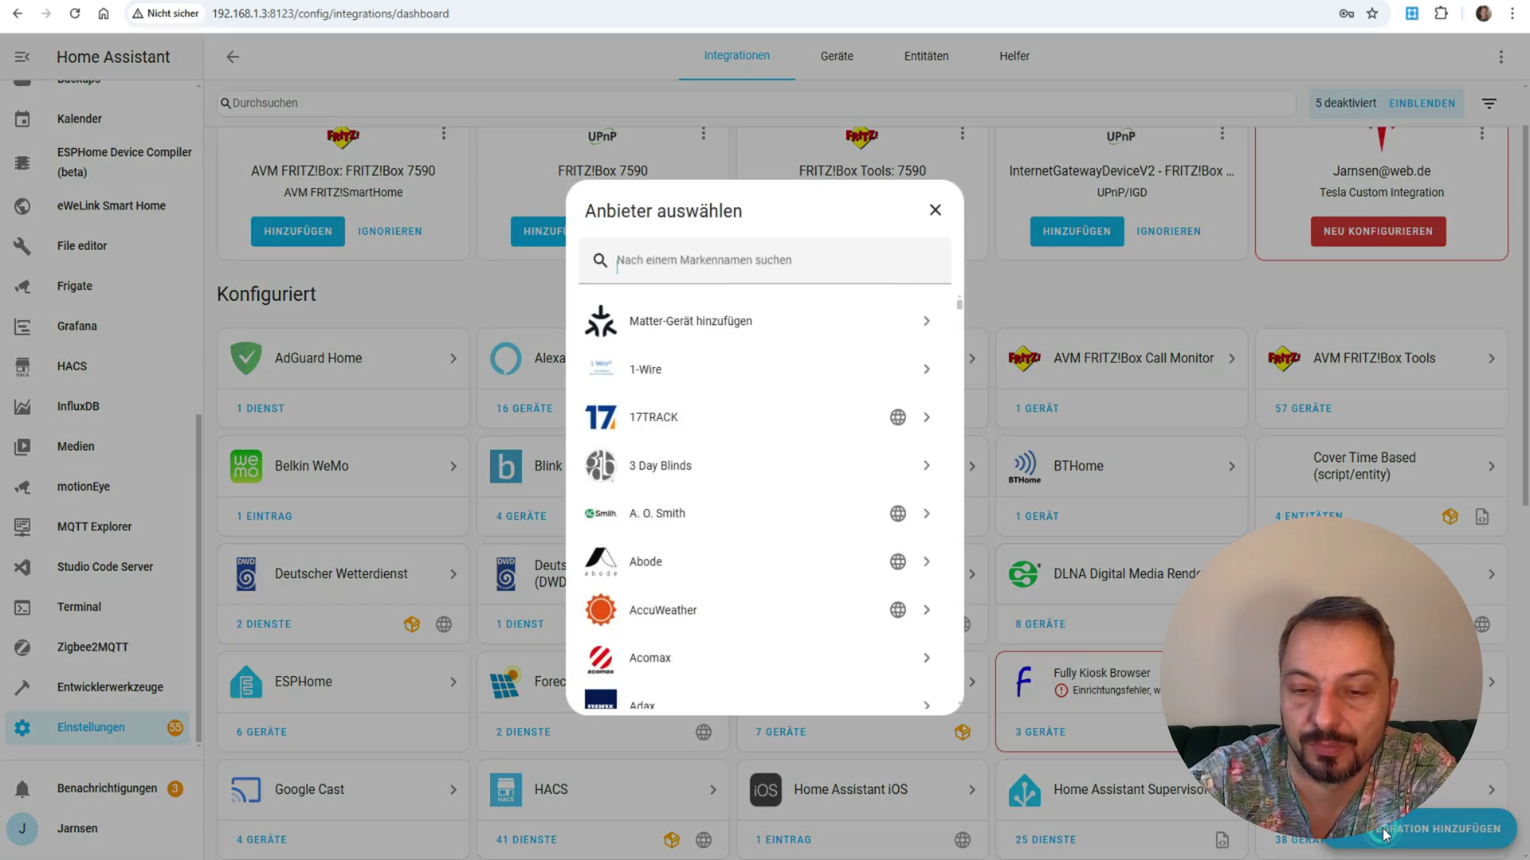
text(fritz)
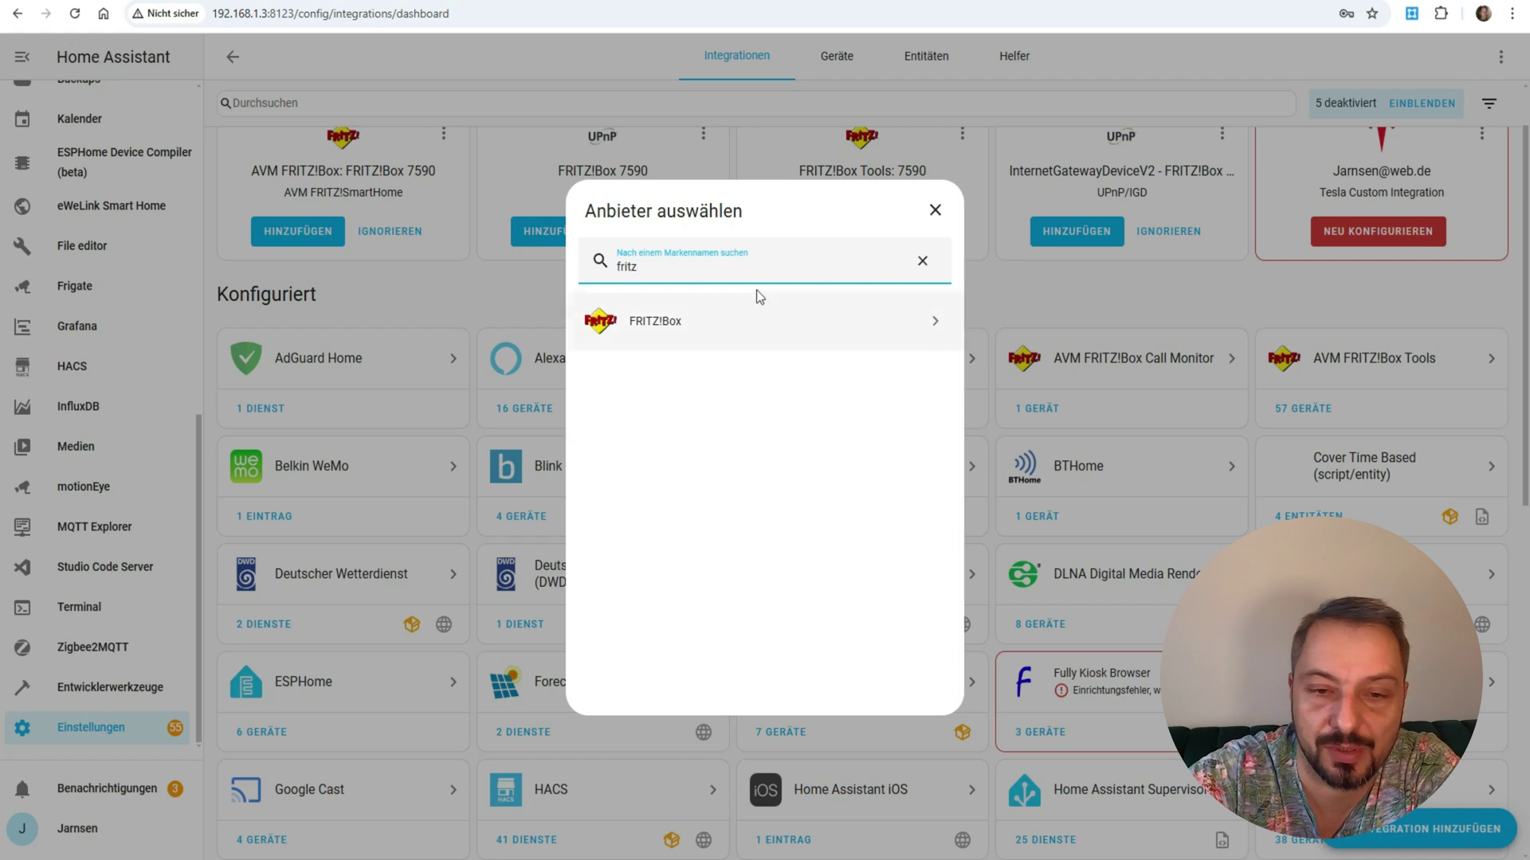
click(721, 317)
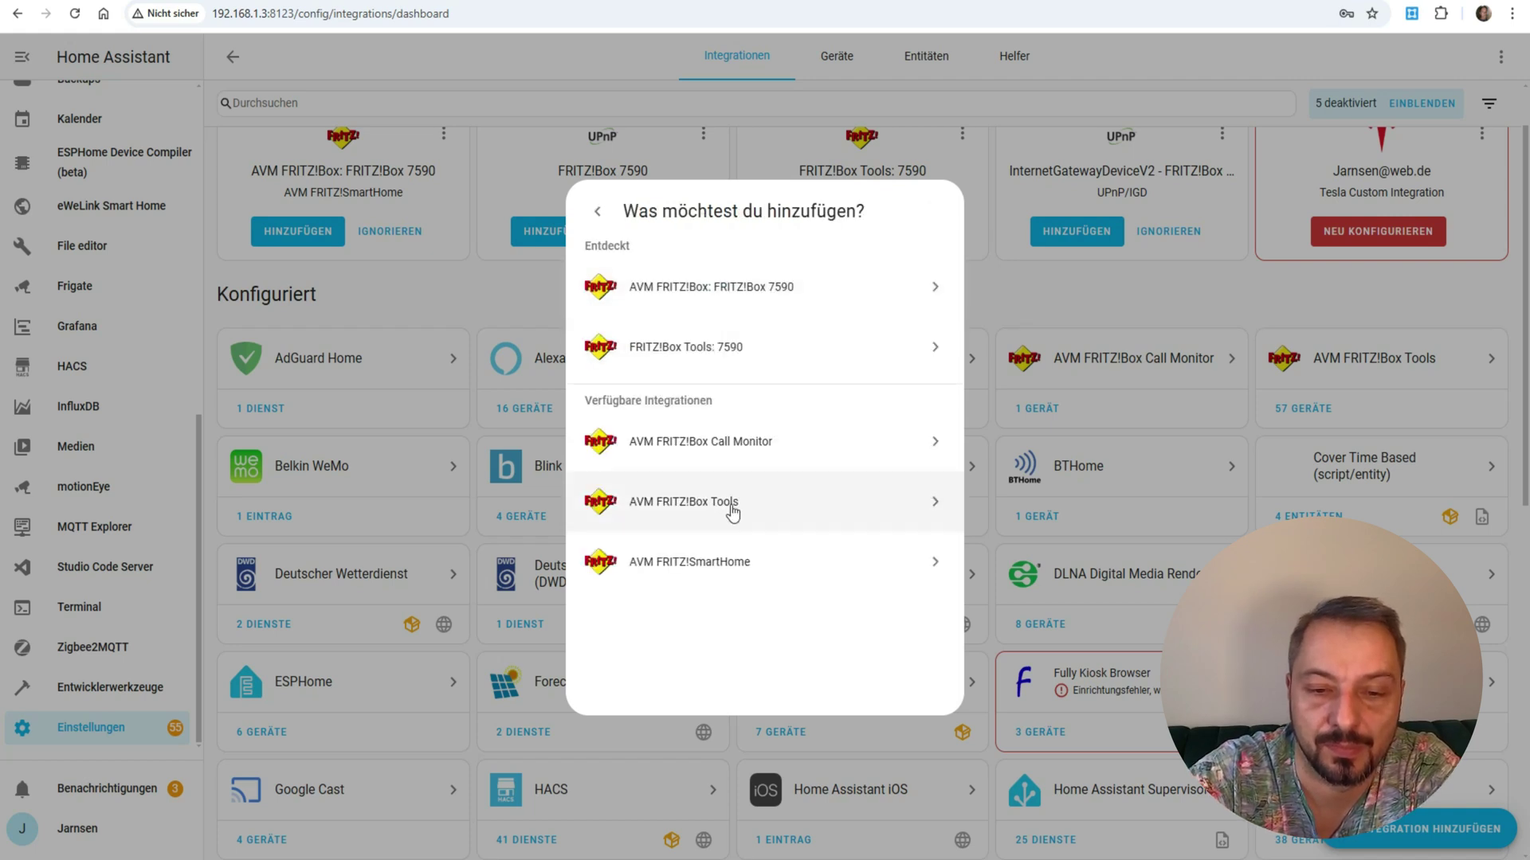
click(731, 561)
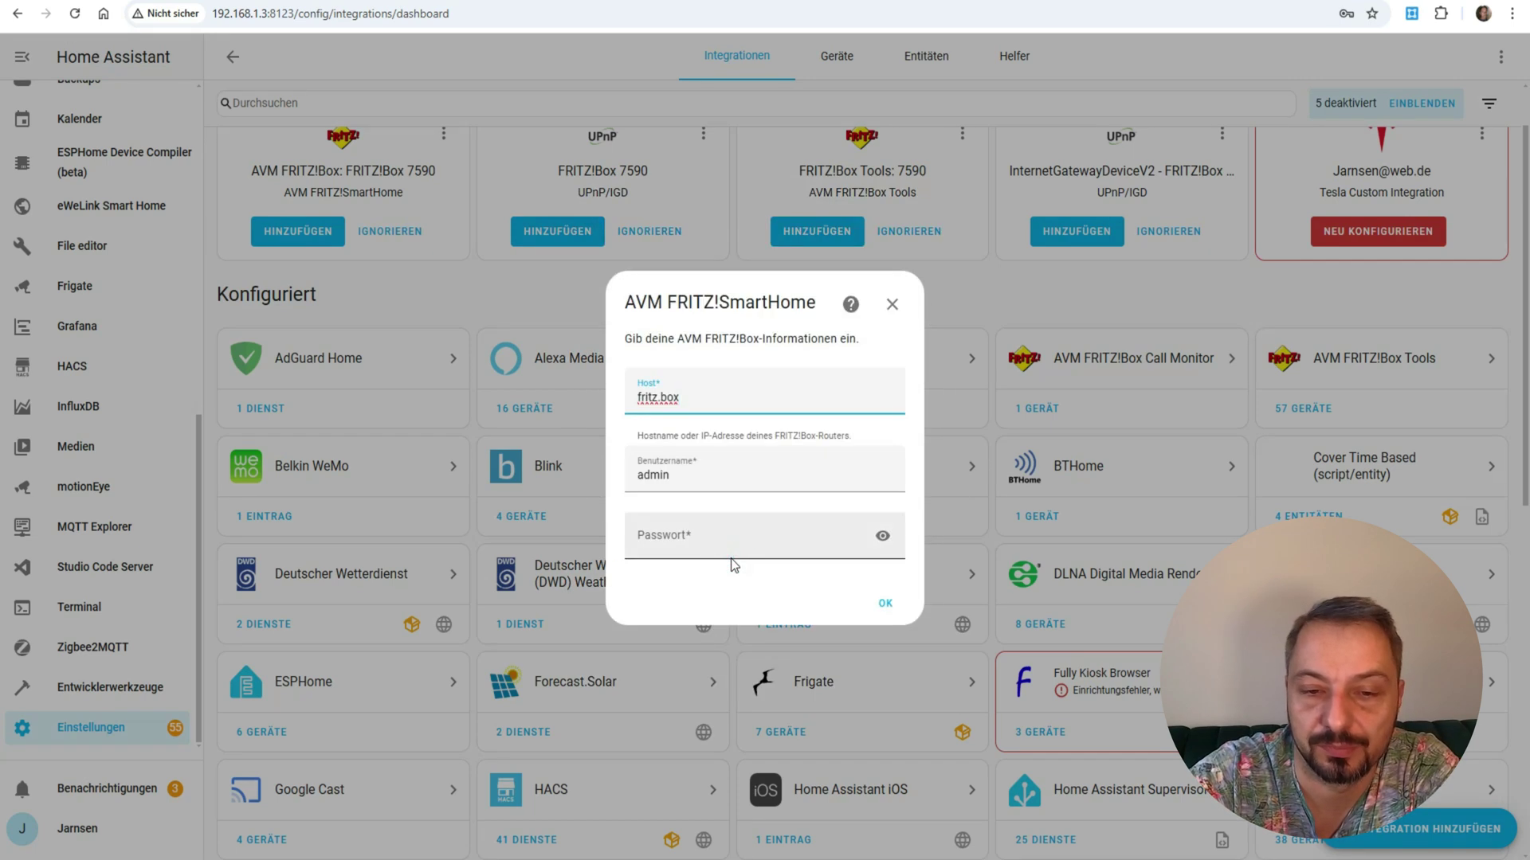
Set the AVM FRITZ!SmartHome host to 192.168.1.1.
key(BackSpace)
key(BackSpace)
key(BackSpace)
key(BackSpace)
key(BackSpace)
key(BackSpace)
key(BackSpace)
key(BackSpace)
key(BackSpace)
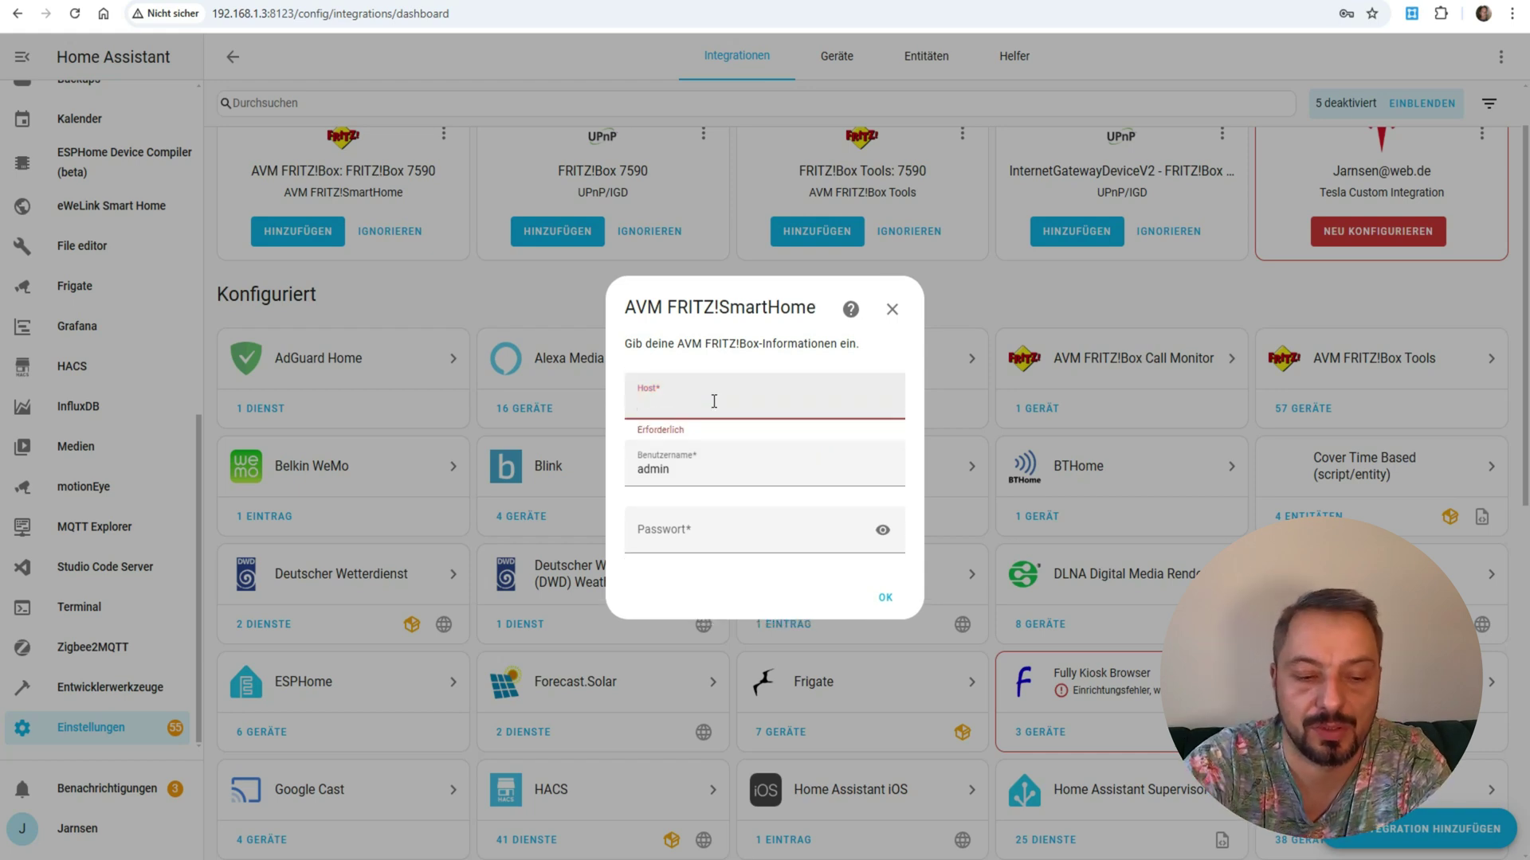
text(192.168.1.1)
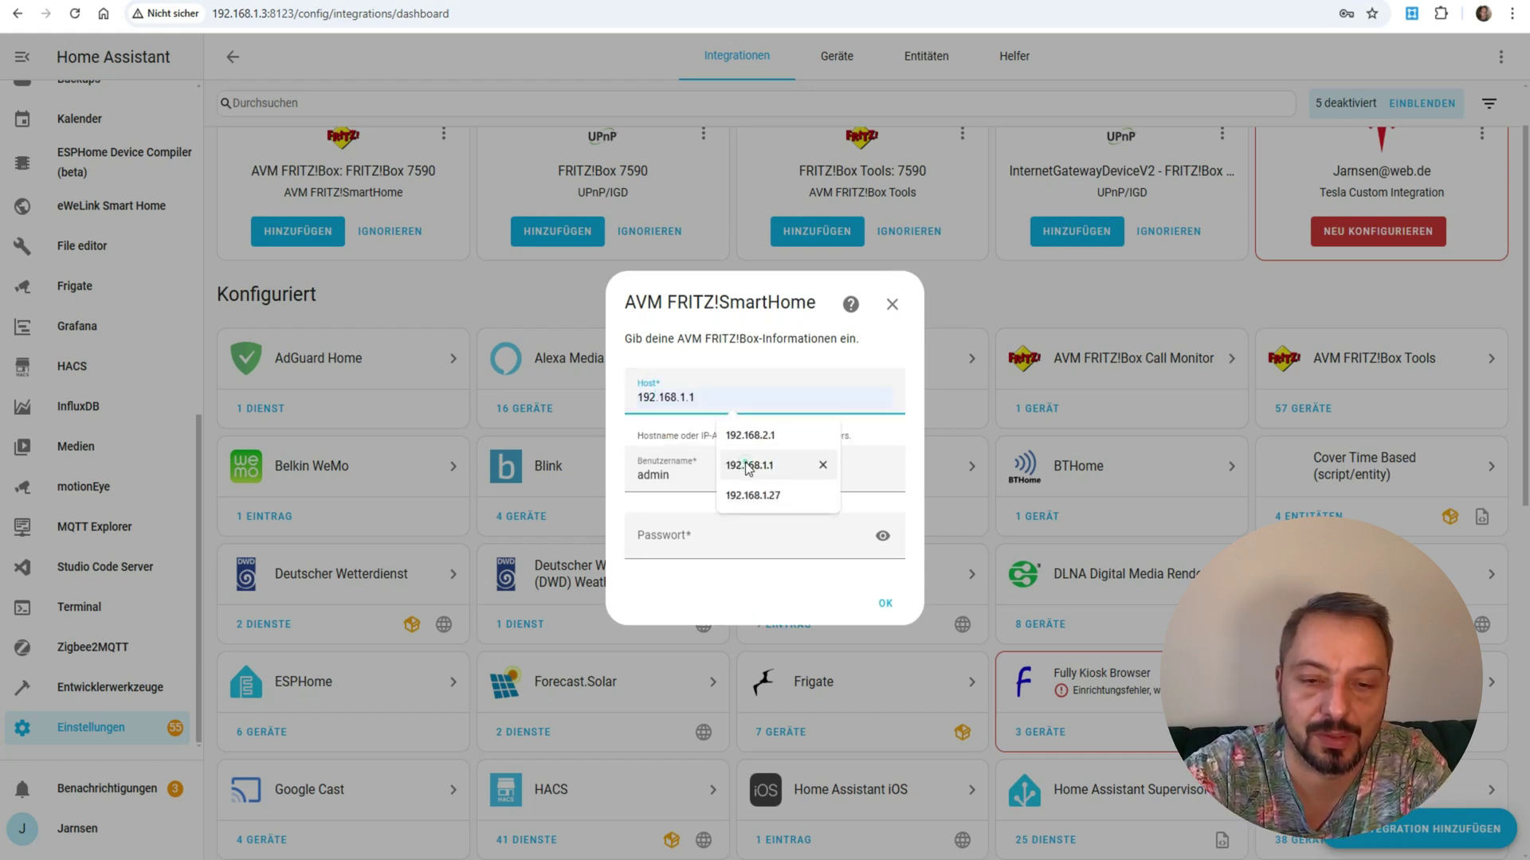
click(749, 465)
Fill in the saved username and password for AVM FRITZ!SmartHome and complete its setup.
click(741, 477)
click(761, 517)
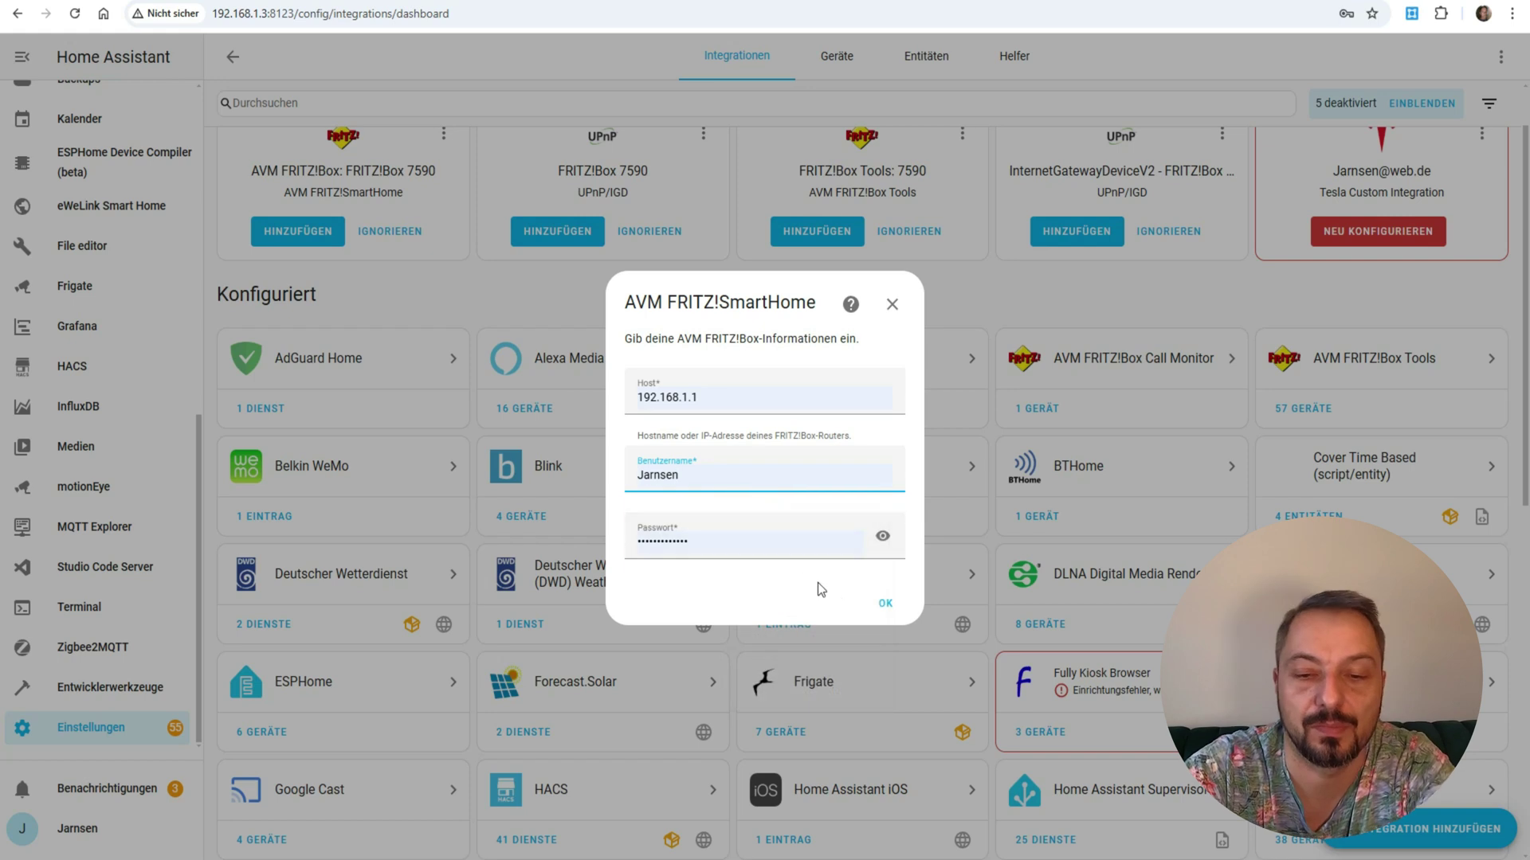
click(886, 603)
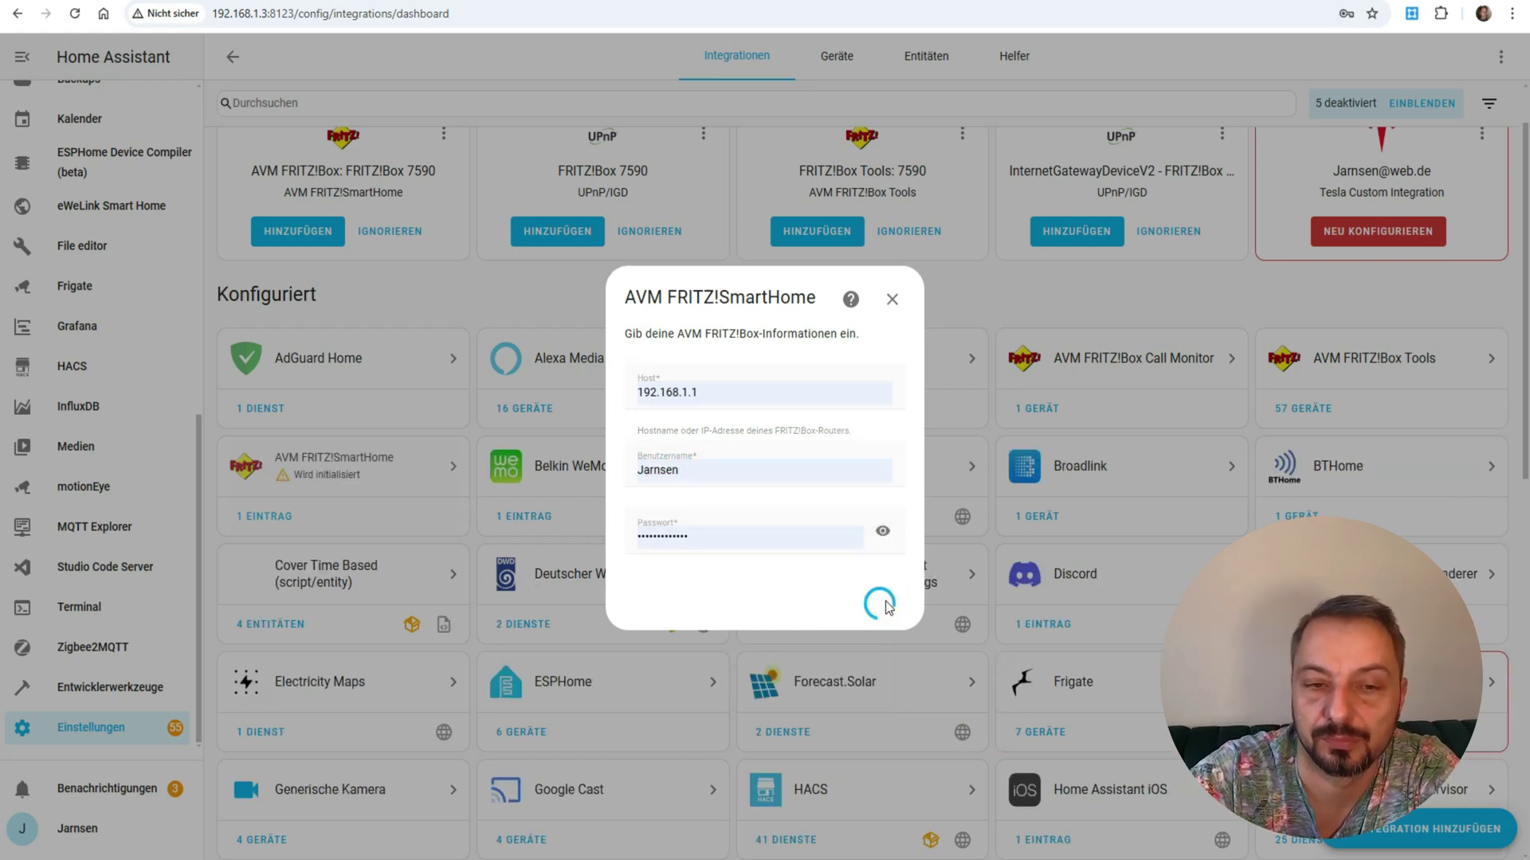
click(888, 493)
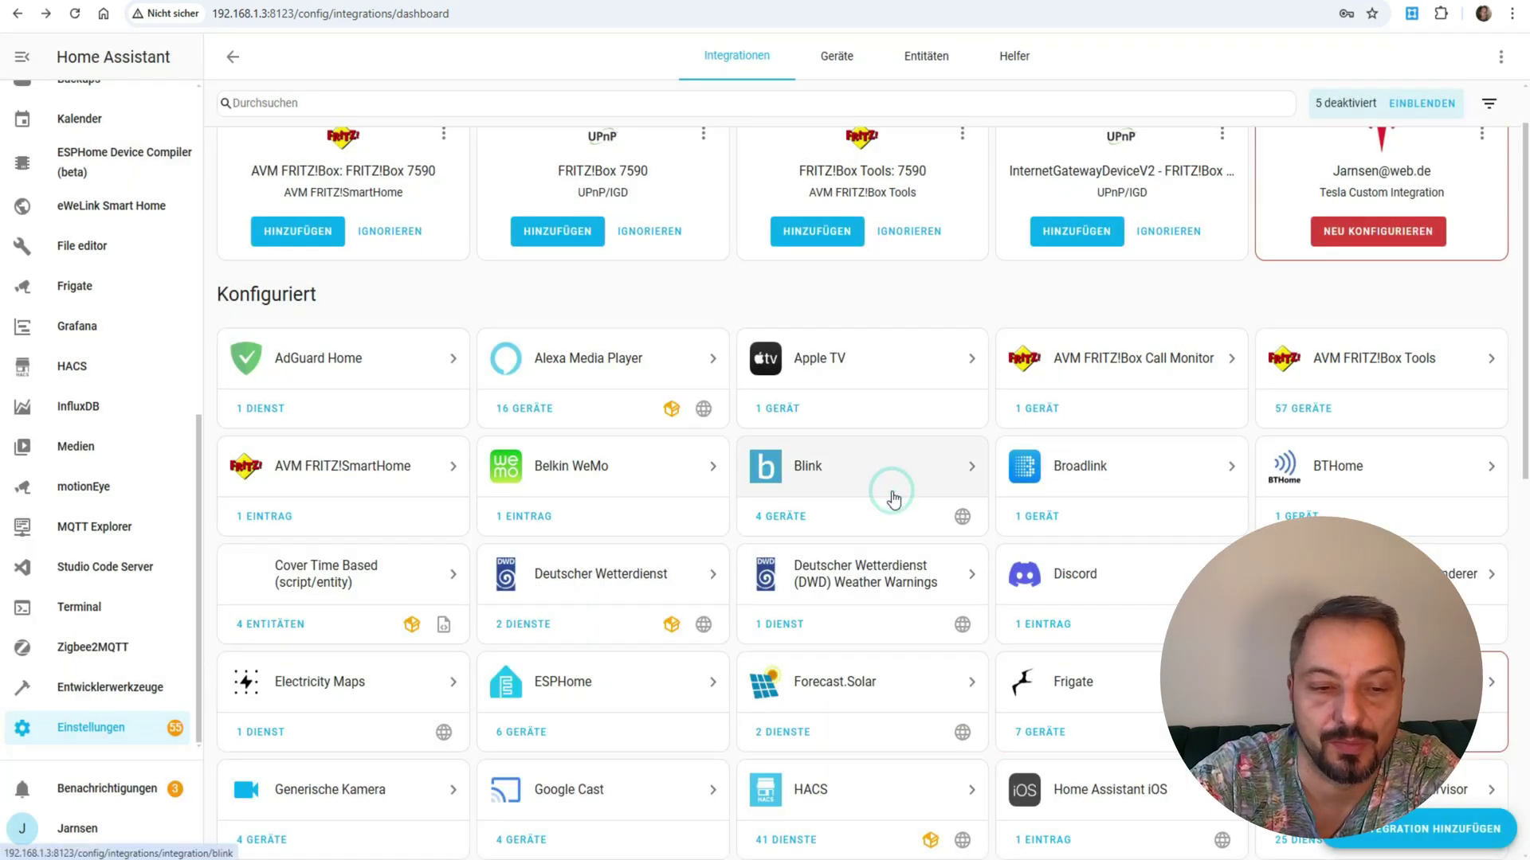
Check the AVM FRITZ!SmartHome integration page for devices and return to the integrations overview.
click(379, 474)
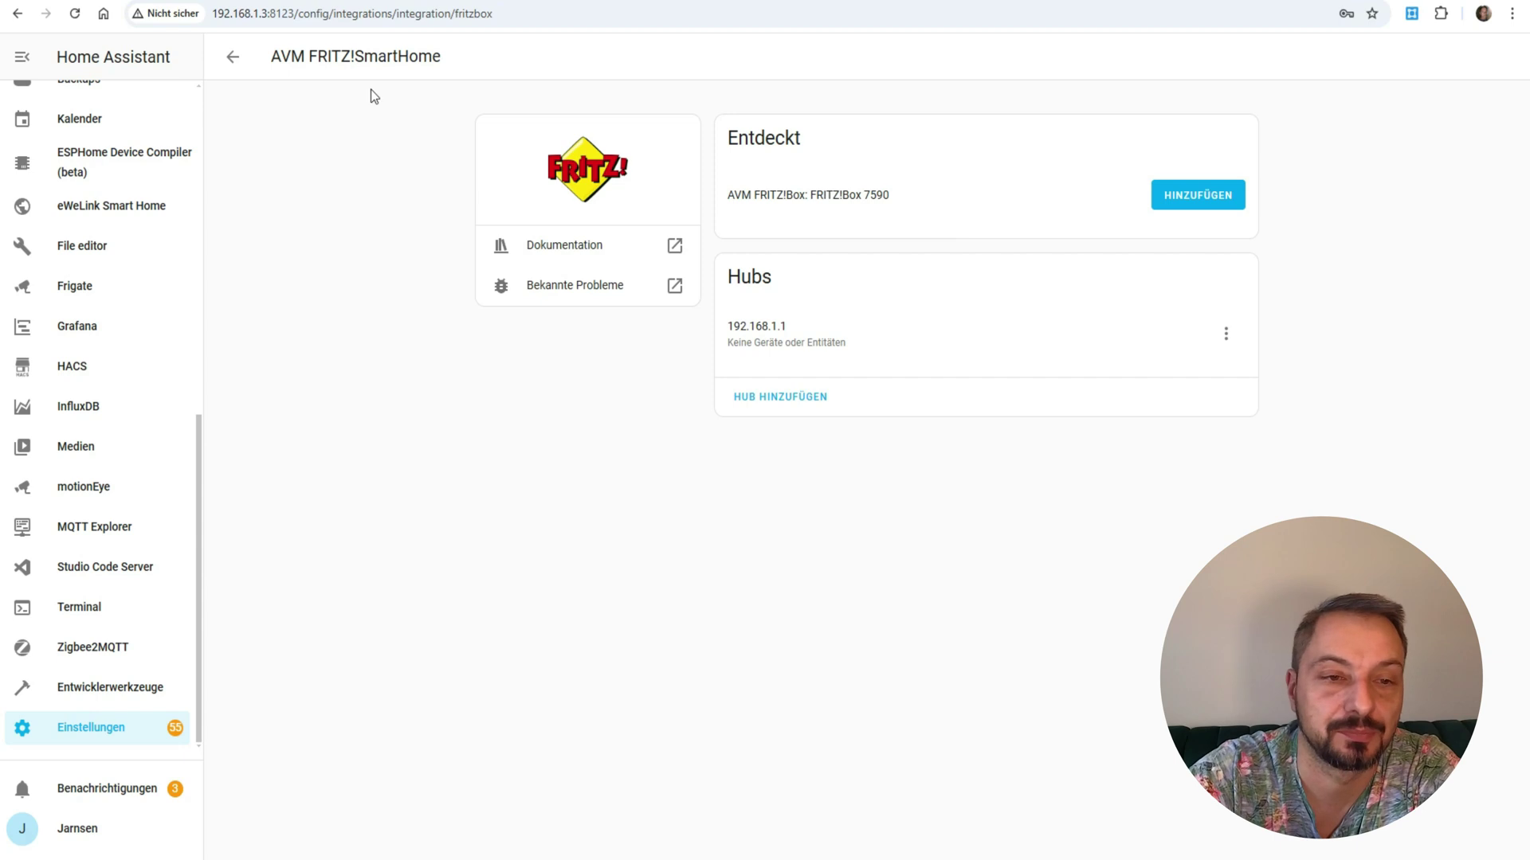
click(234, 58)
scroll(681, 576, up, 10)
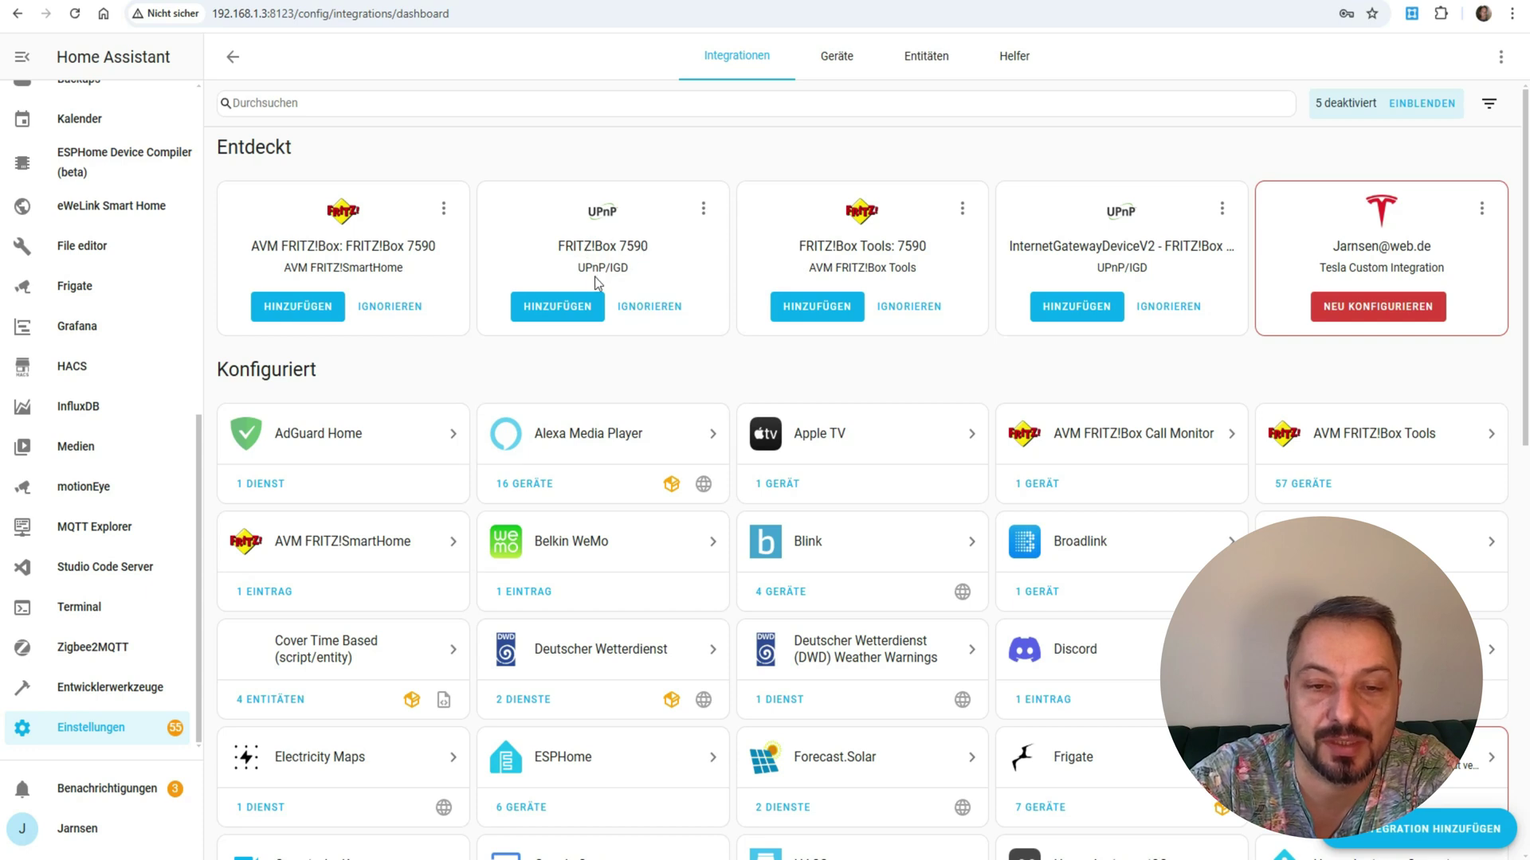
Add the discovered UPnP/IGD entries FRITZ!Box 7590 and InternetGatewayDeviceV2 - FRITZ!Box 7590.
click(563, 313)
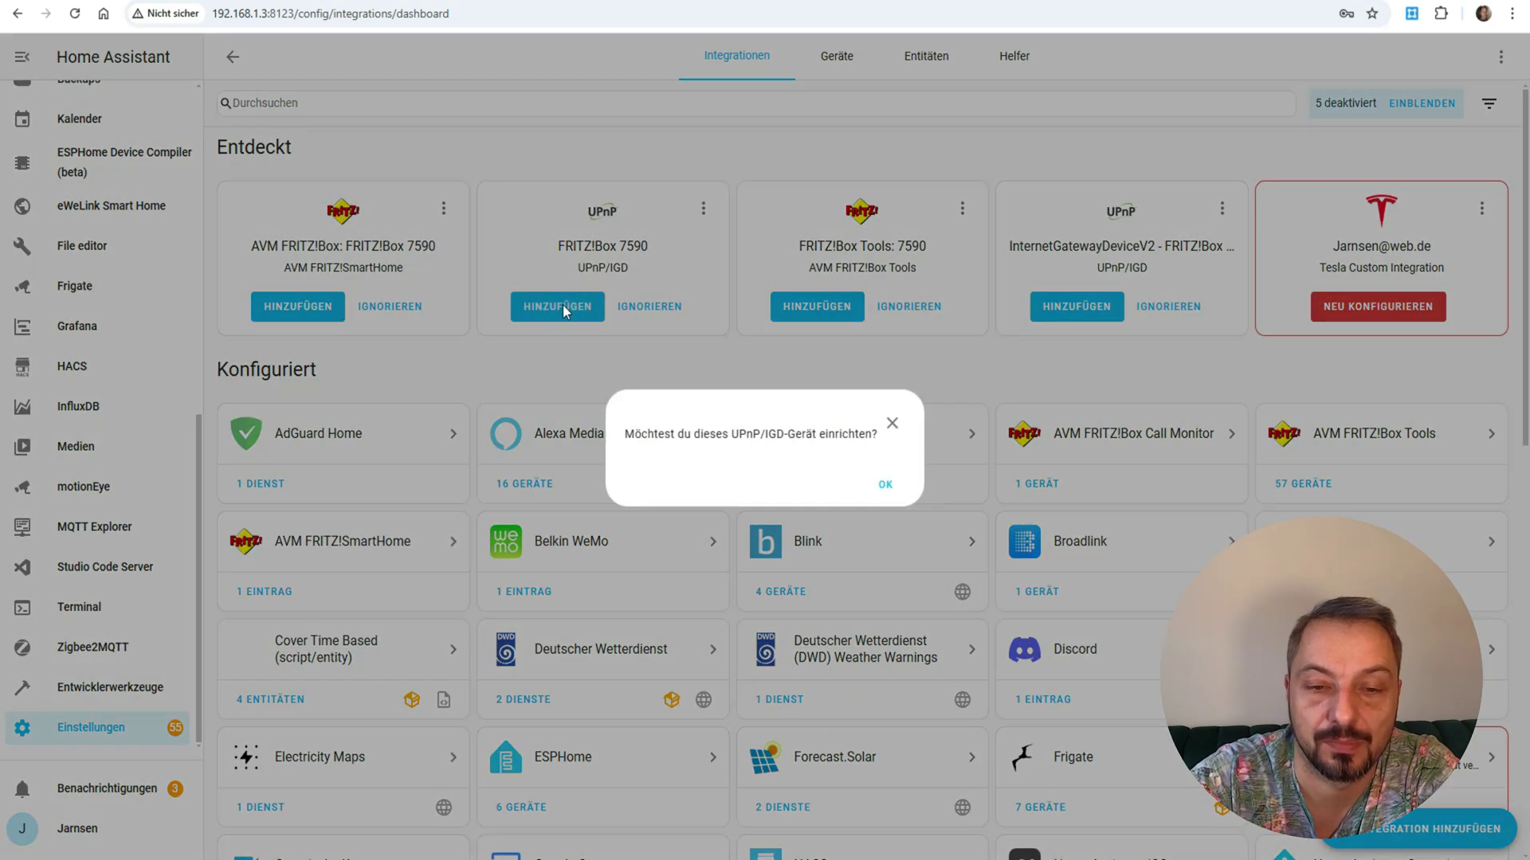
click(877, 488)
click(887, 495)
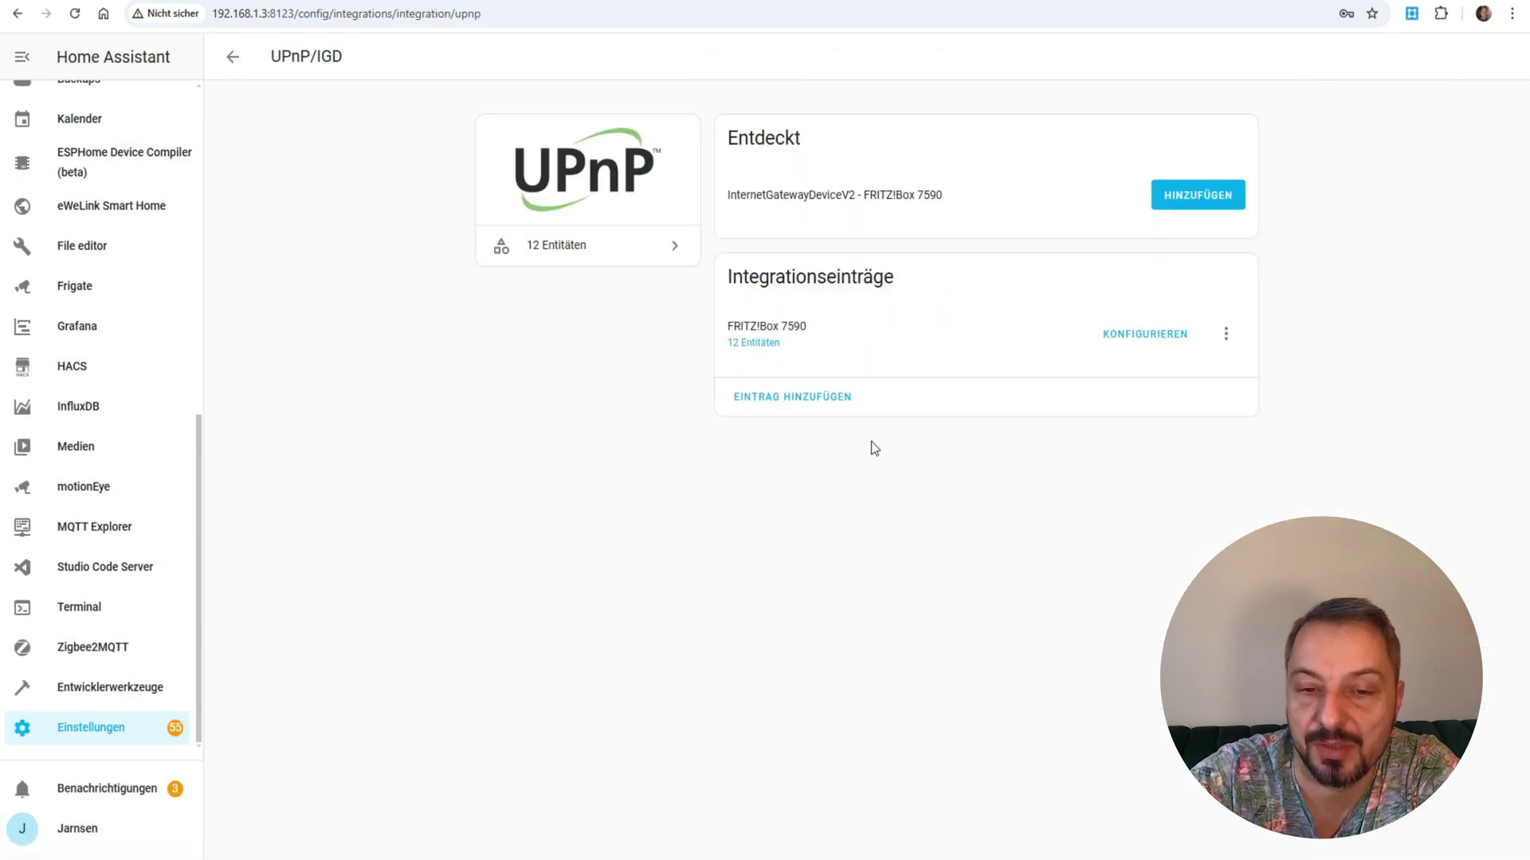
click(1199, 200)
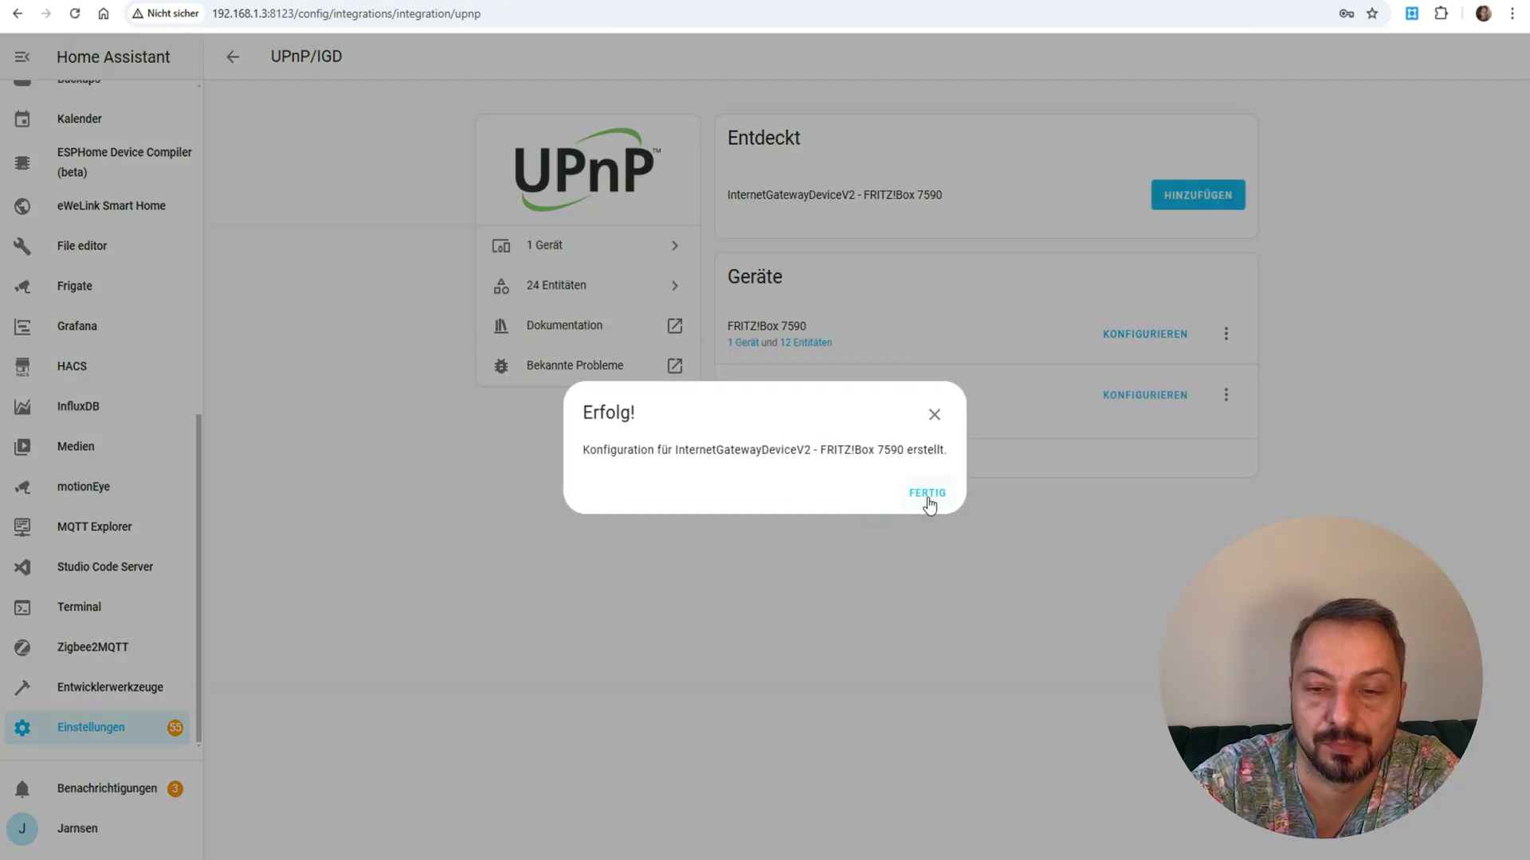
click(928, 494)
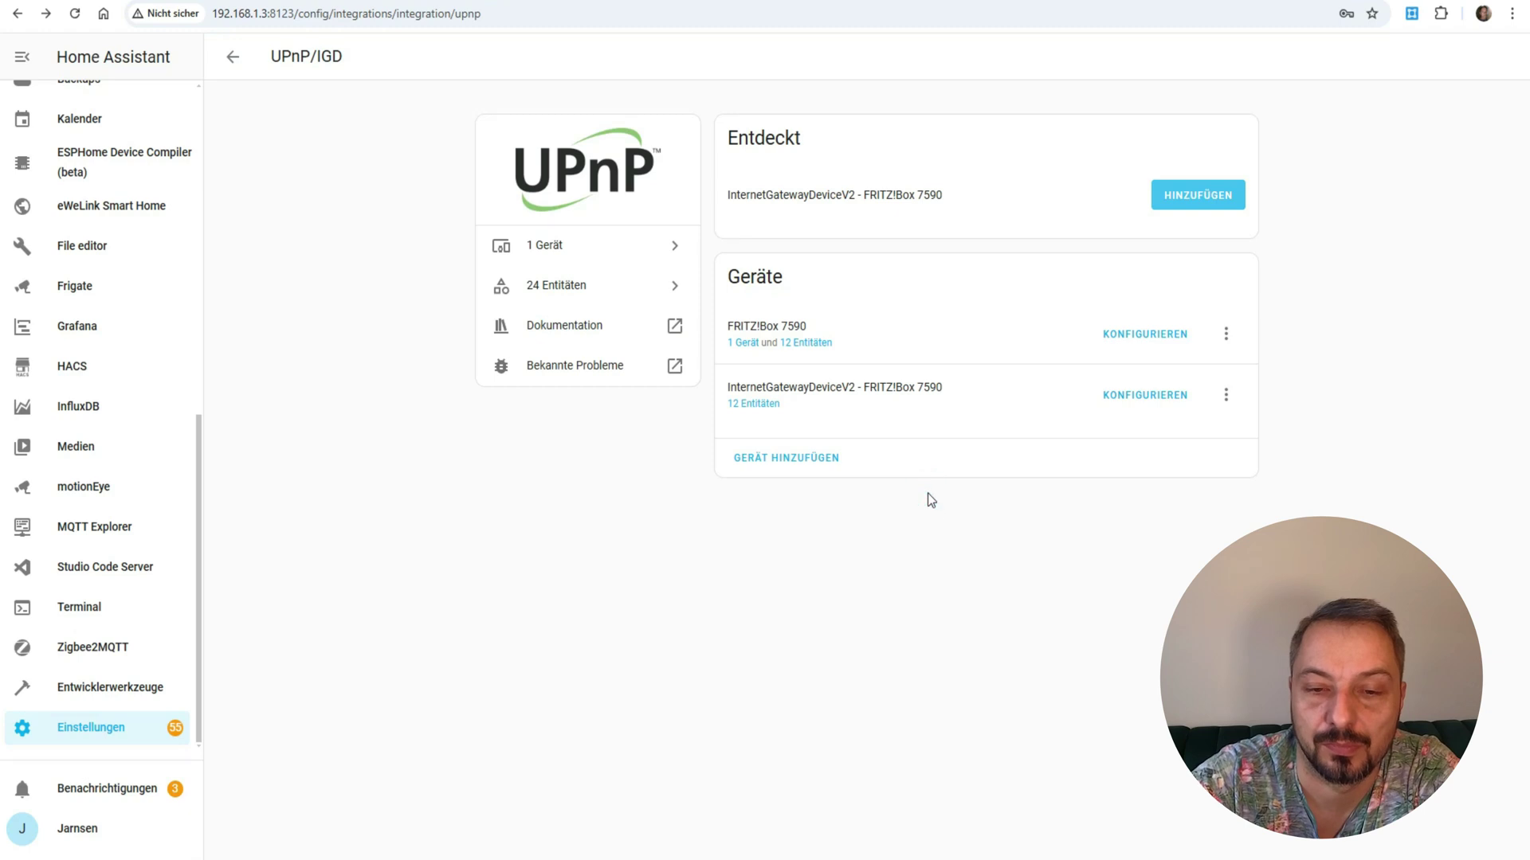
Examine the sensors on the UPnP/IGD FRITZ!Box 7590 device page, including the entities not shown by default.
click(747, 344)
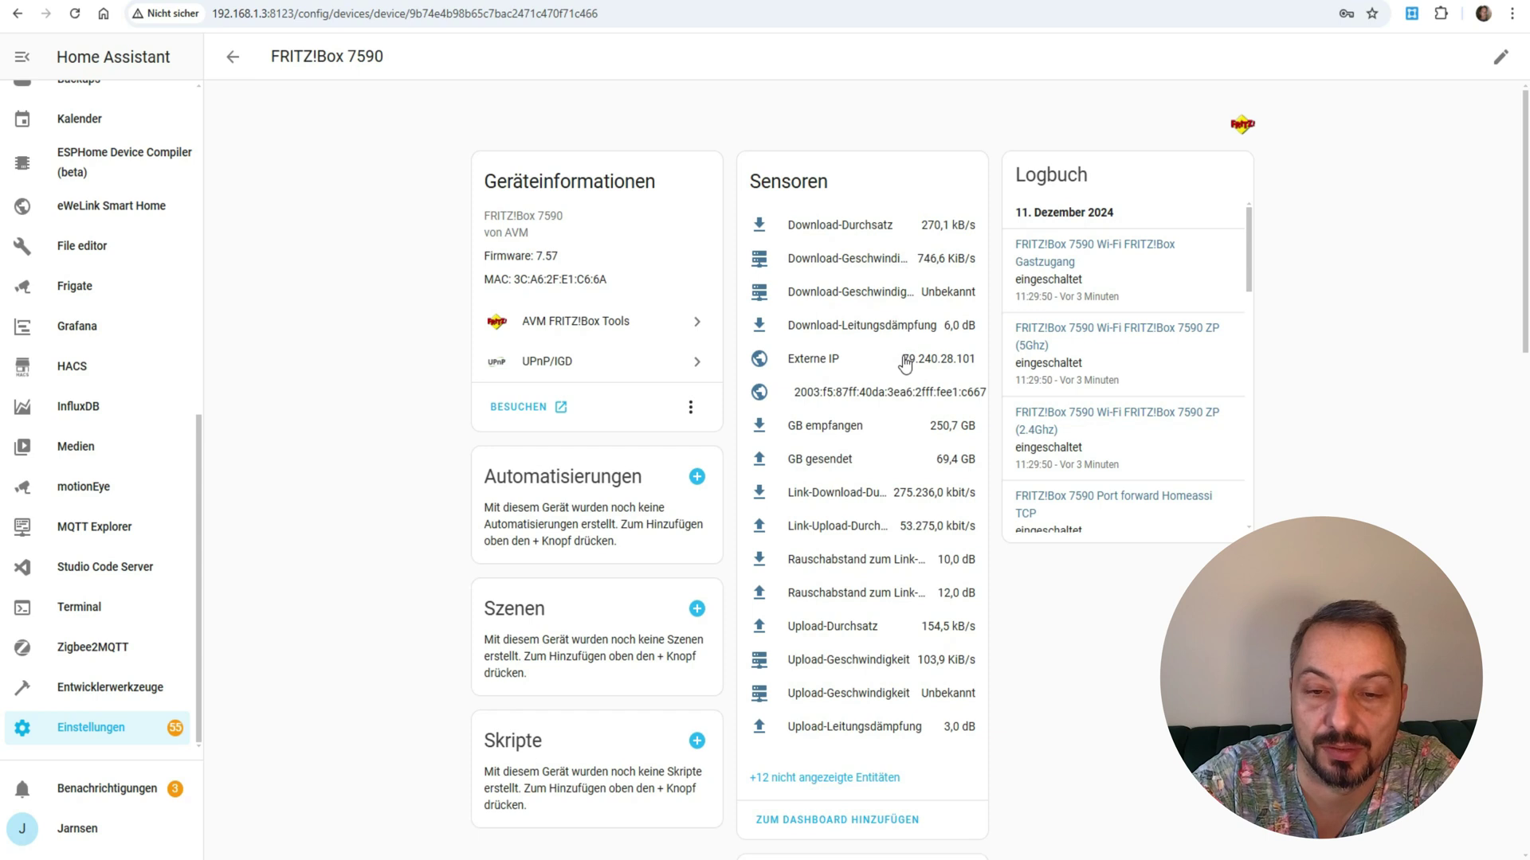
scroll(905, 408, down, 1)
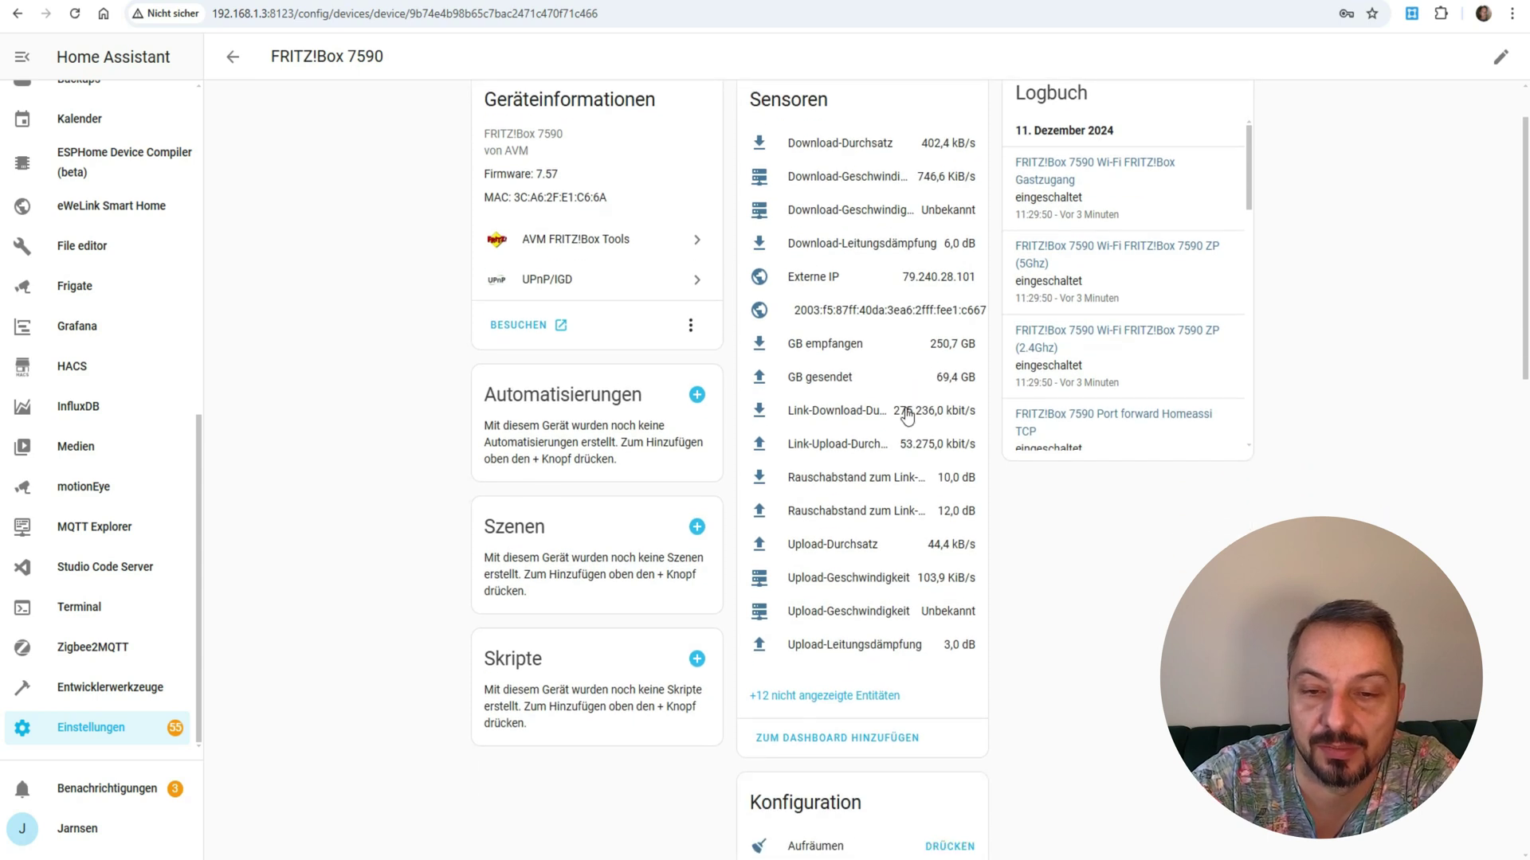
scroll(933, 360, down, 1)
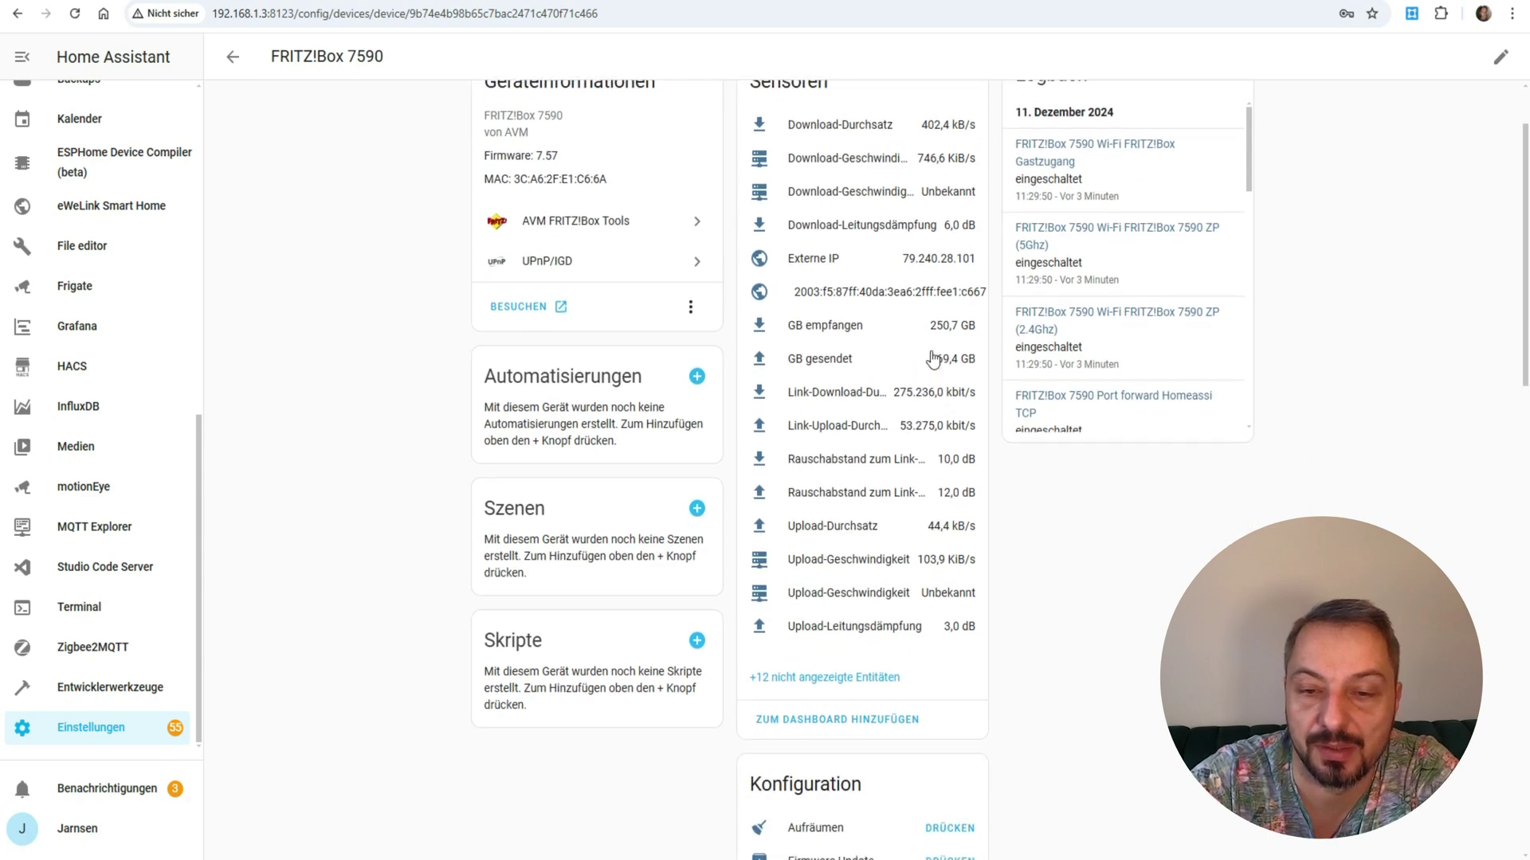
scroll(916, 460, down, 2)
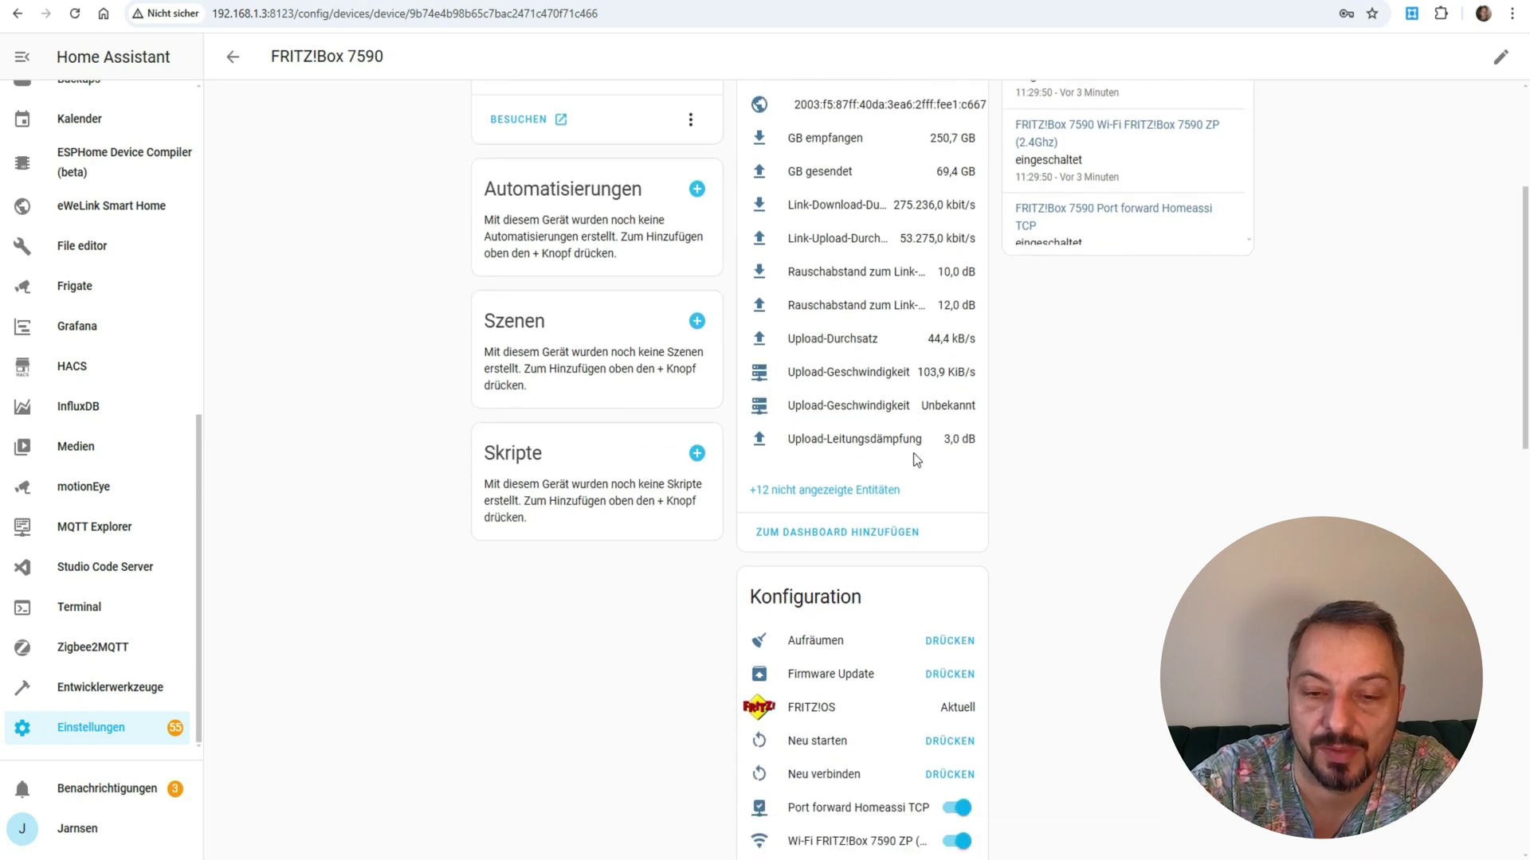
click(888, 446)
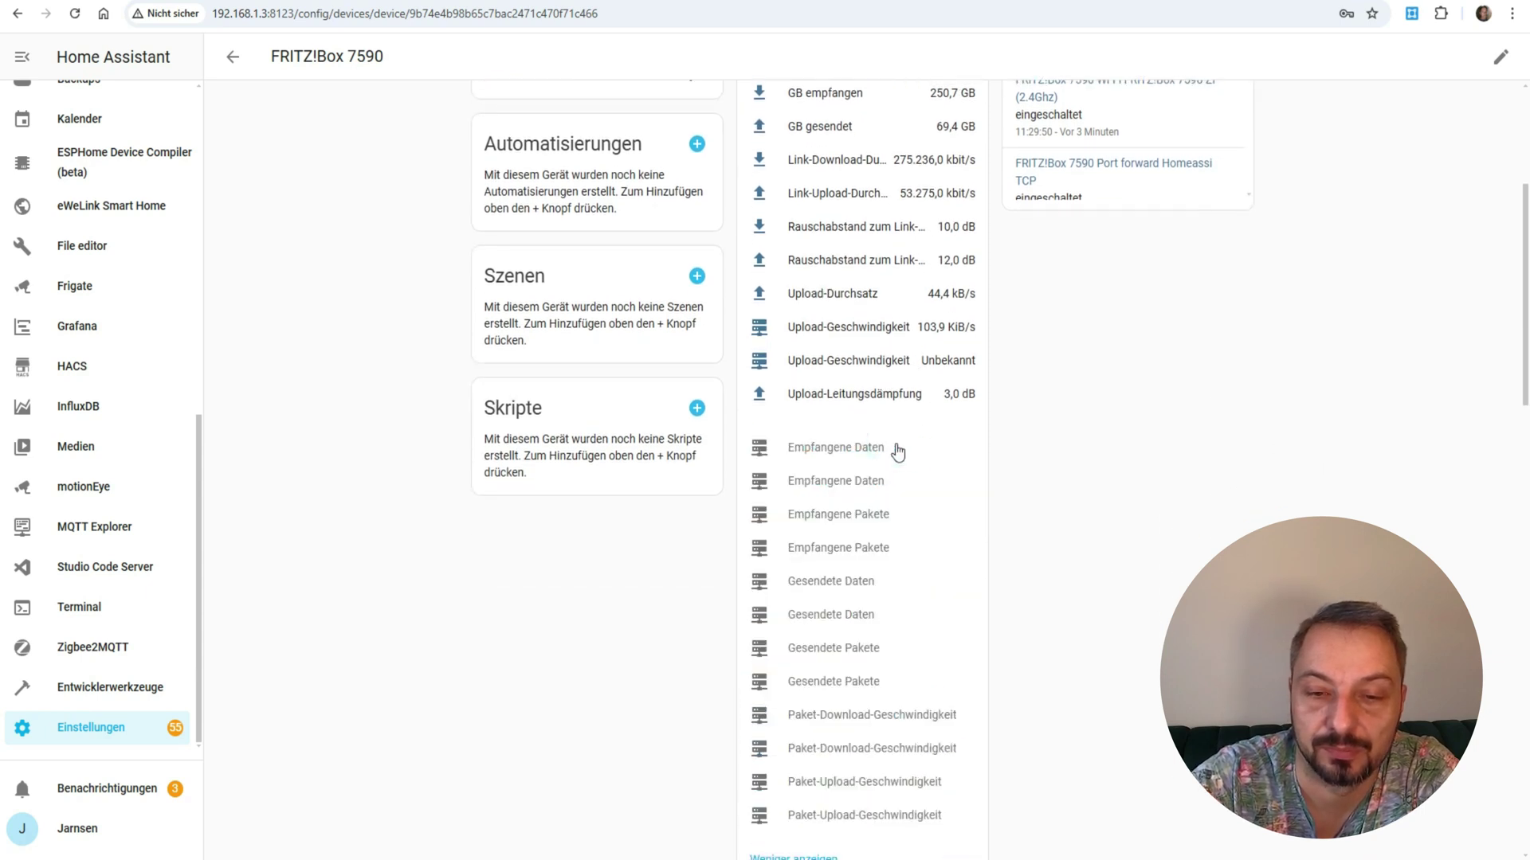
Activate the disabled sensor.fritz_box_7590_empfangene_daten entity, save its settings and reload the device page.
scroll(946, 470, down, 2)
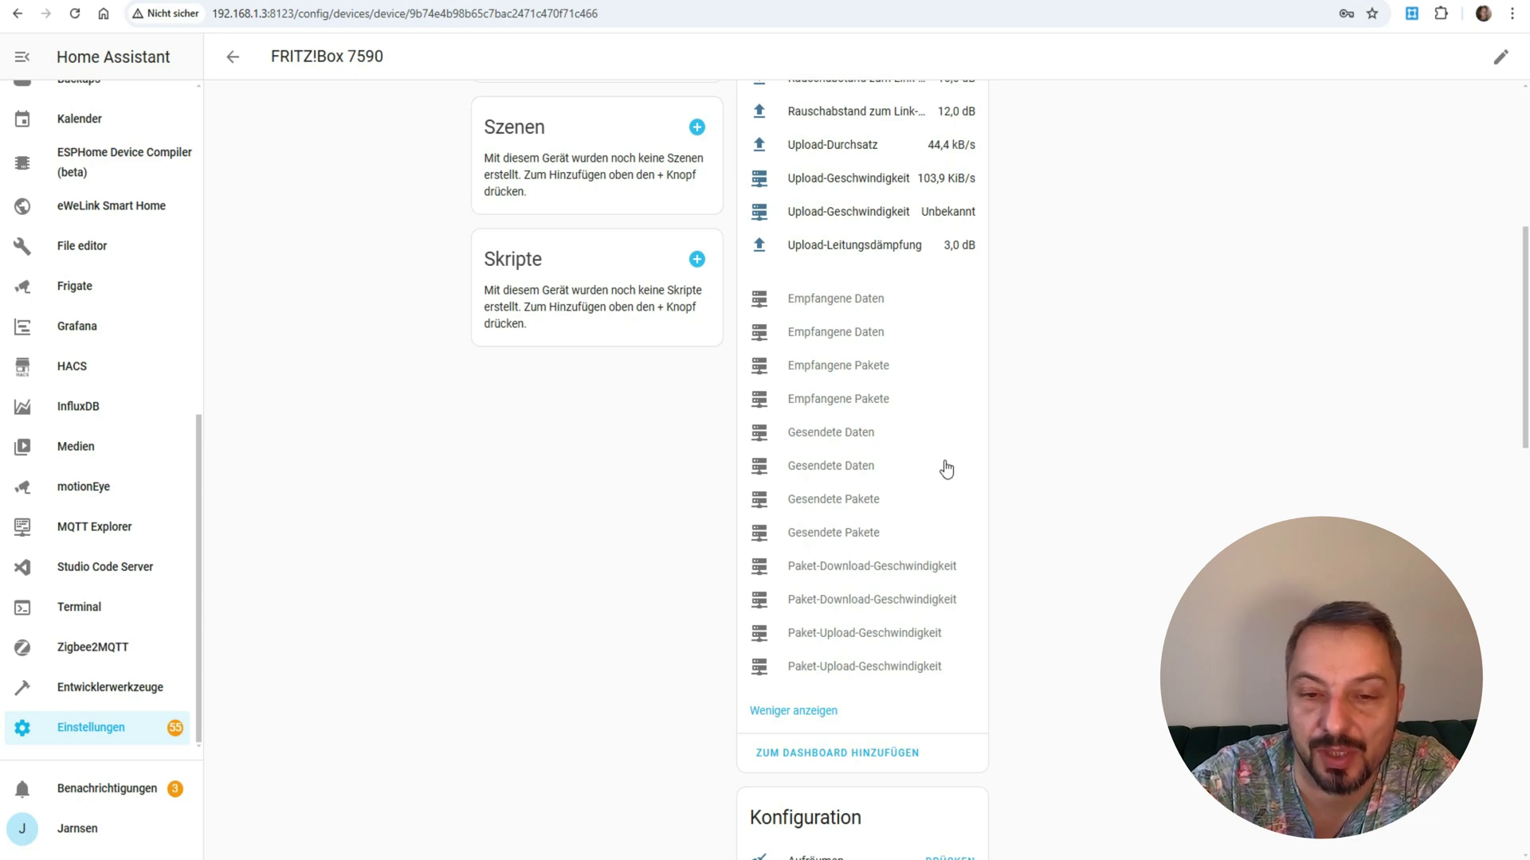
click(829, 299)
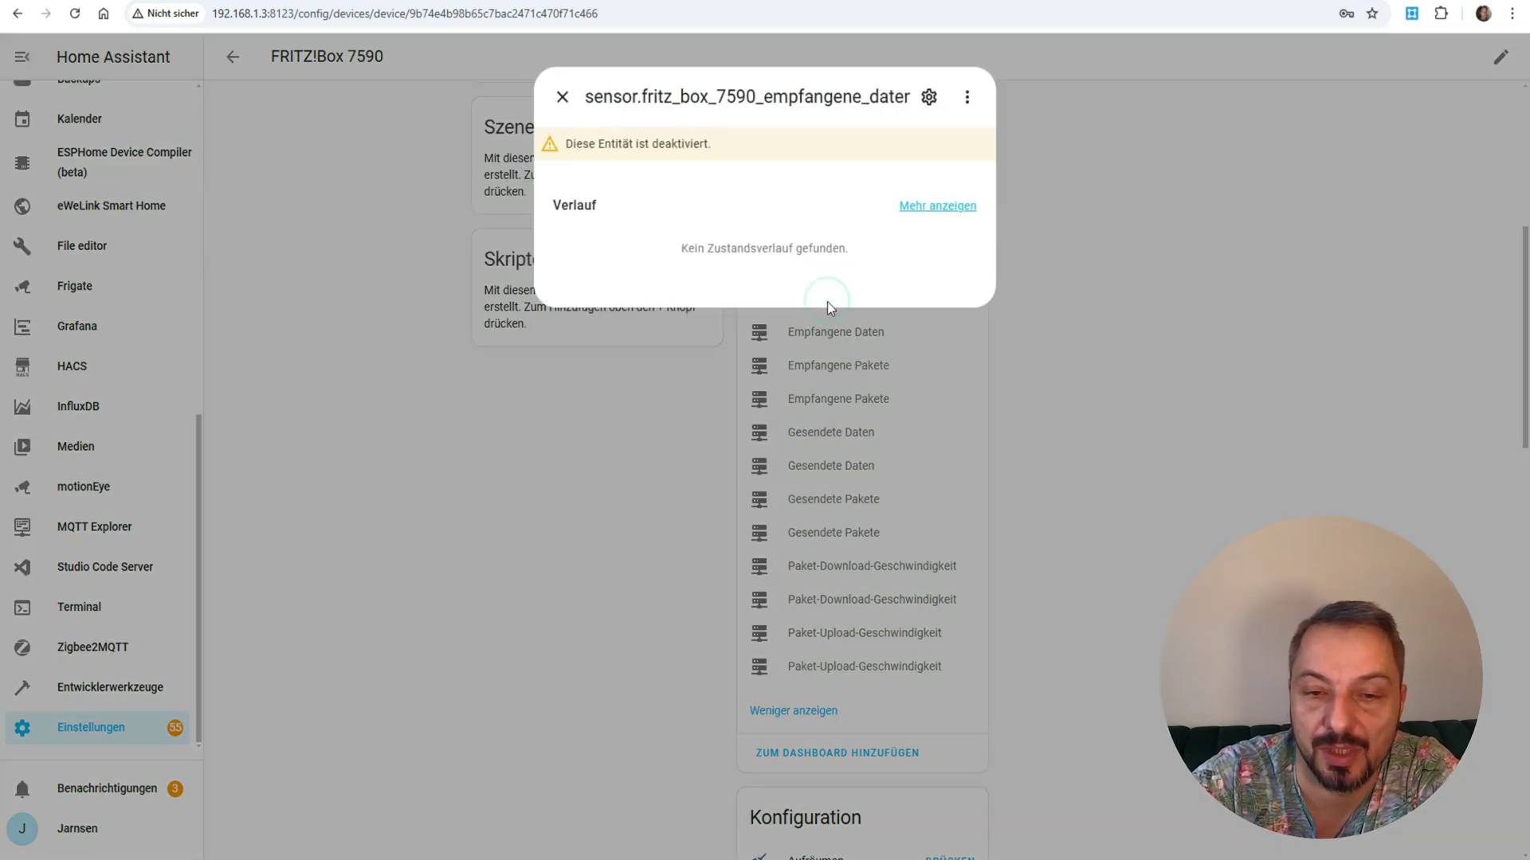
click(926, 102)
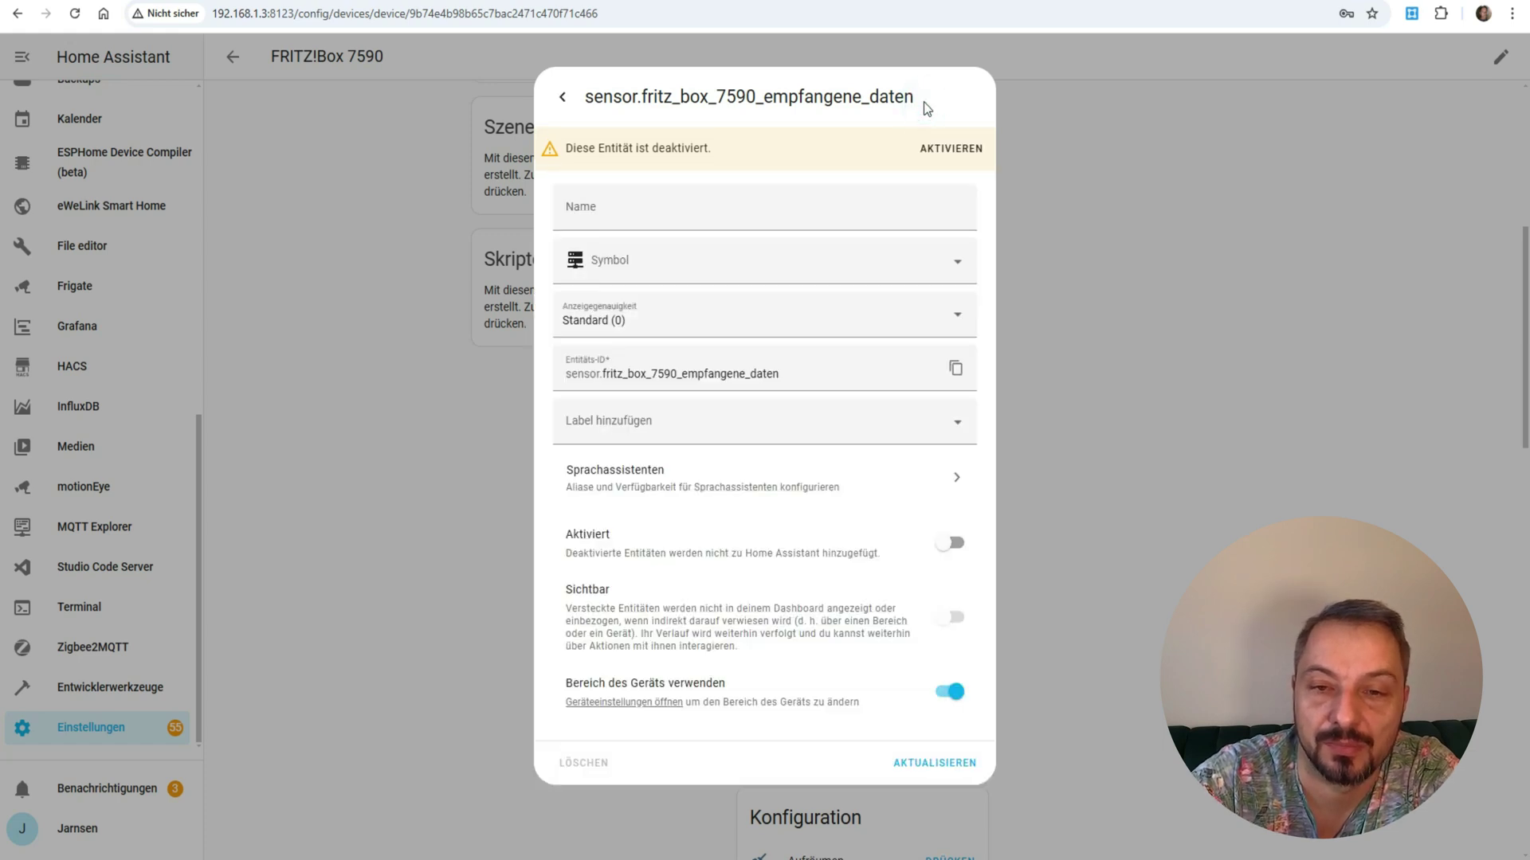
click(942, 150)
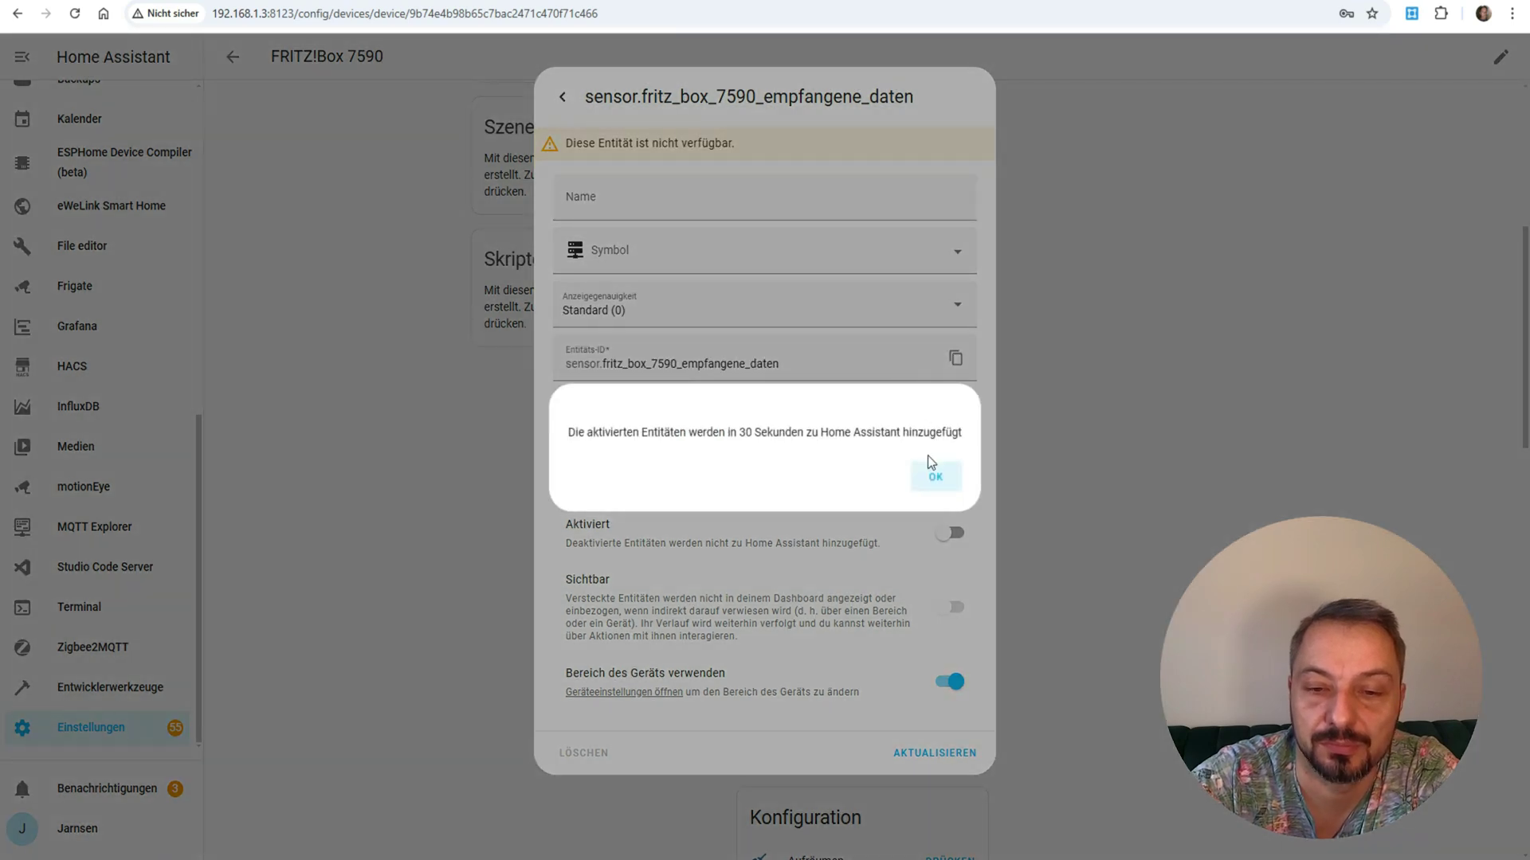
click(934, 478)
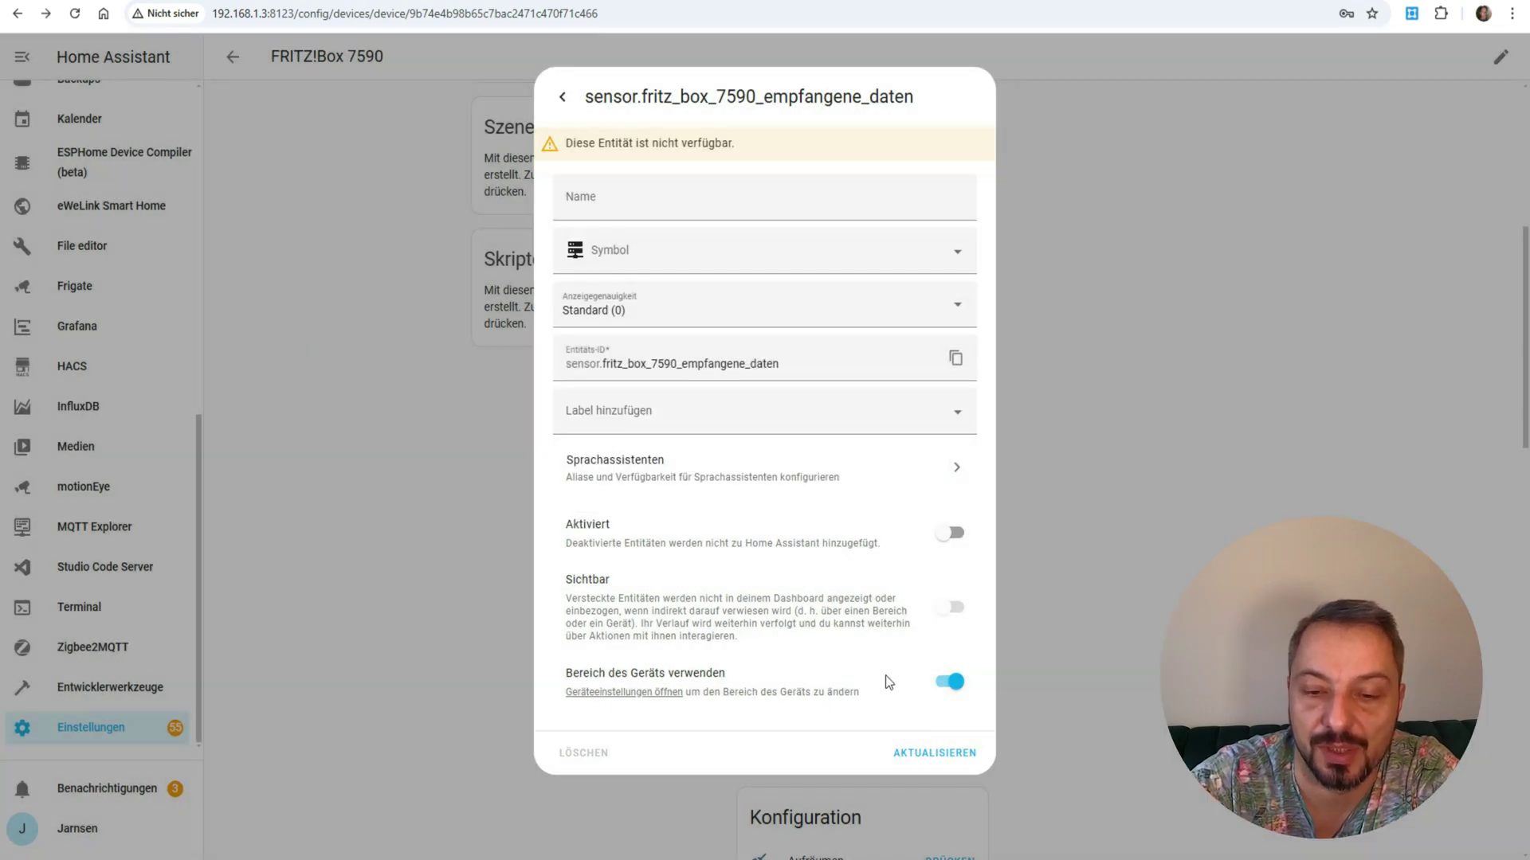
click(922, 759)
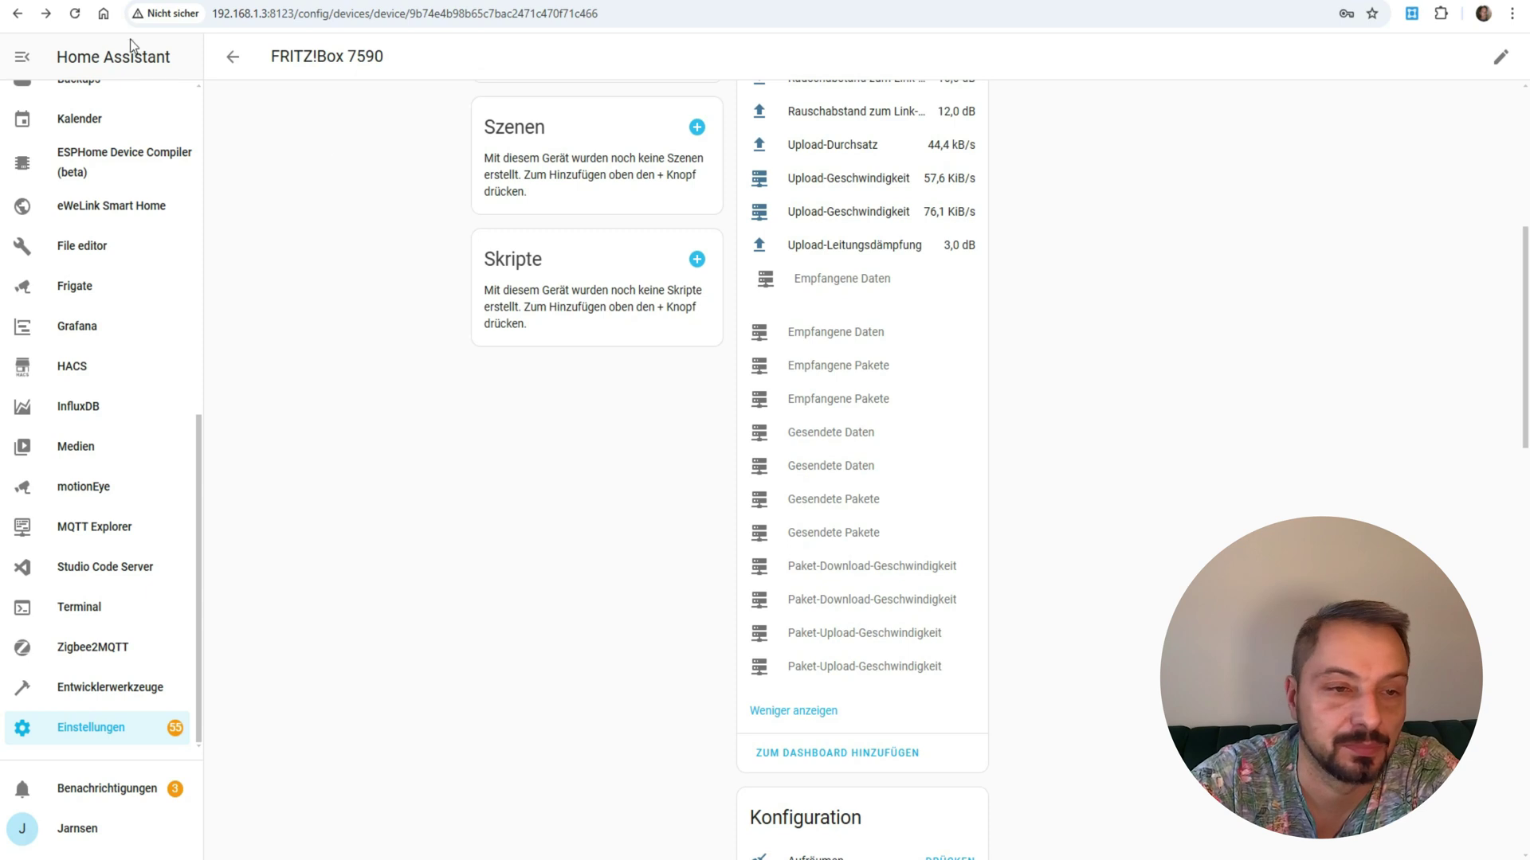
click(75, 13)
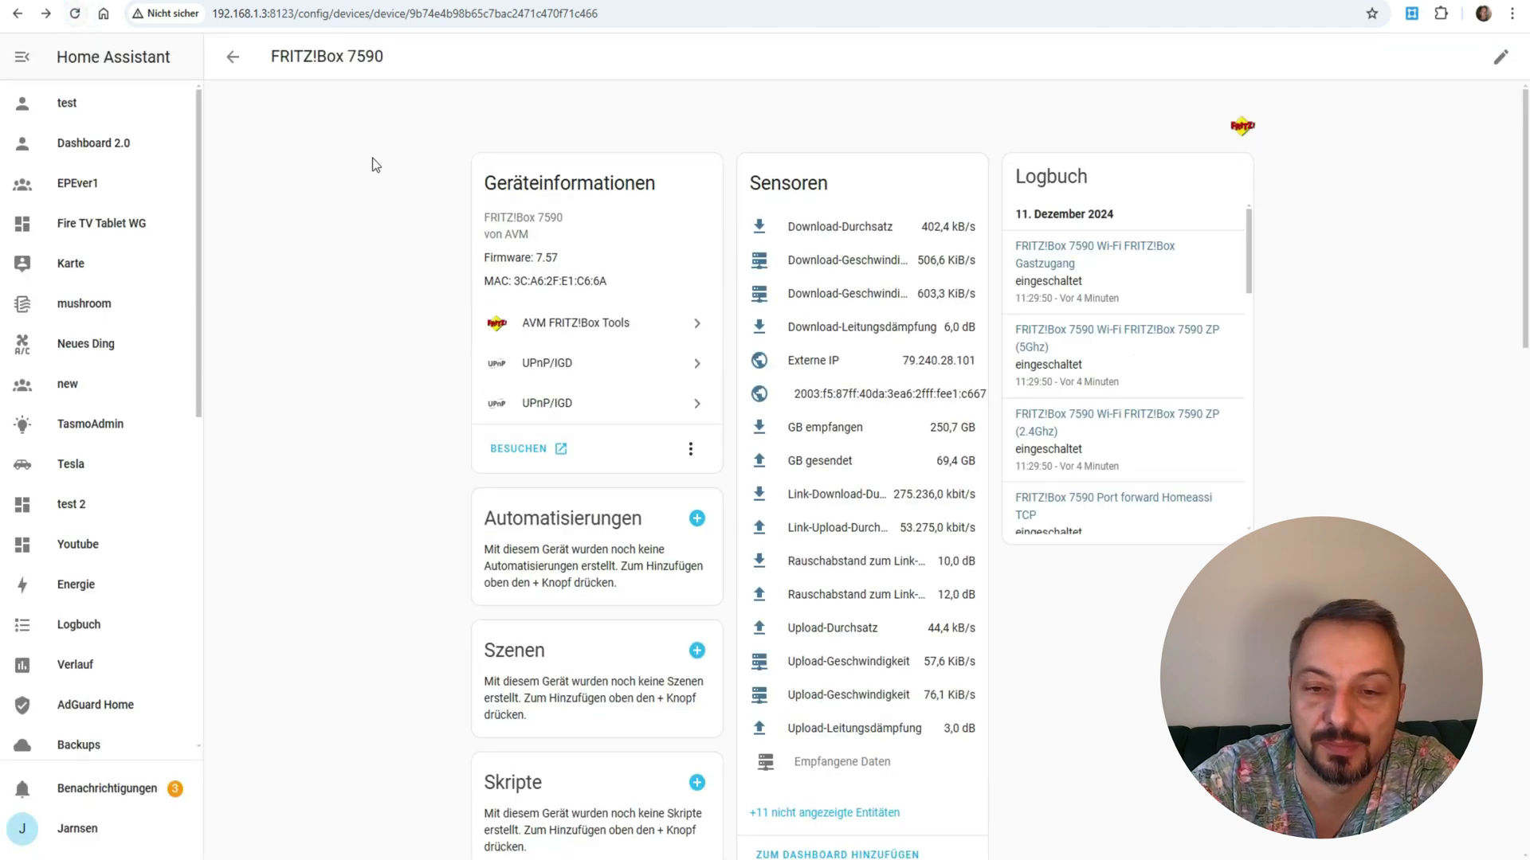
Examine the Konfiguration and Diagnose entities of the FRITZ!Box 7590, including the QR code for FRITZ!Box Gastzugang.
scroll(817, 452, down, 3)
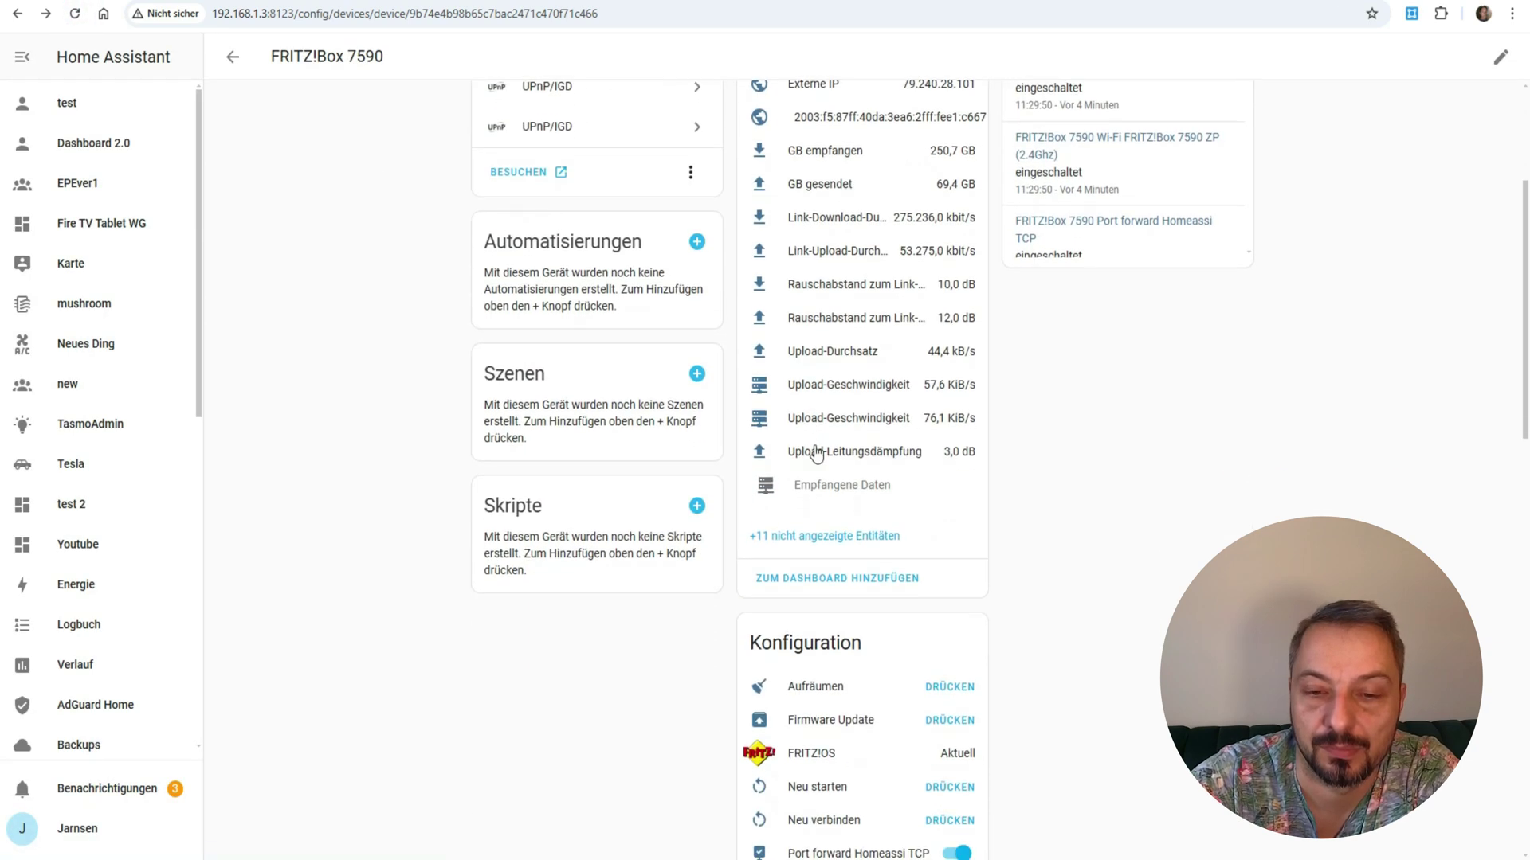
scroll(831, 490, down, 2)
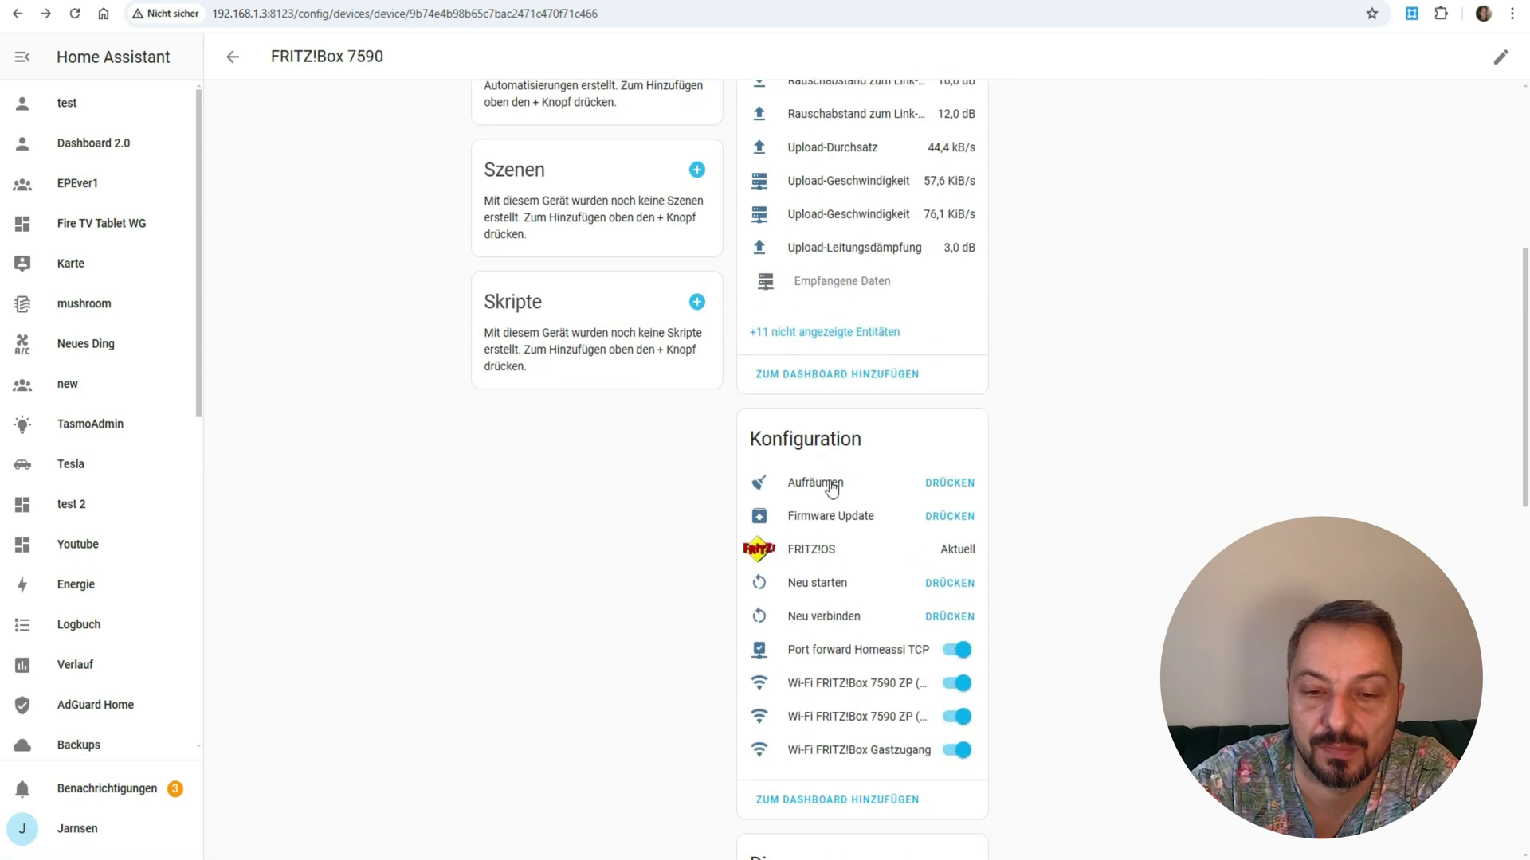
scroll(831, 489, down, 1)
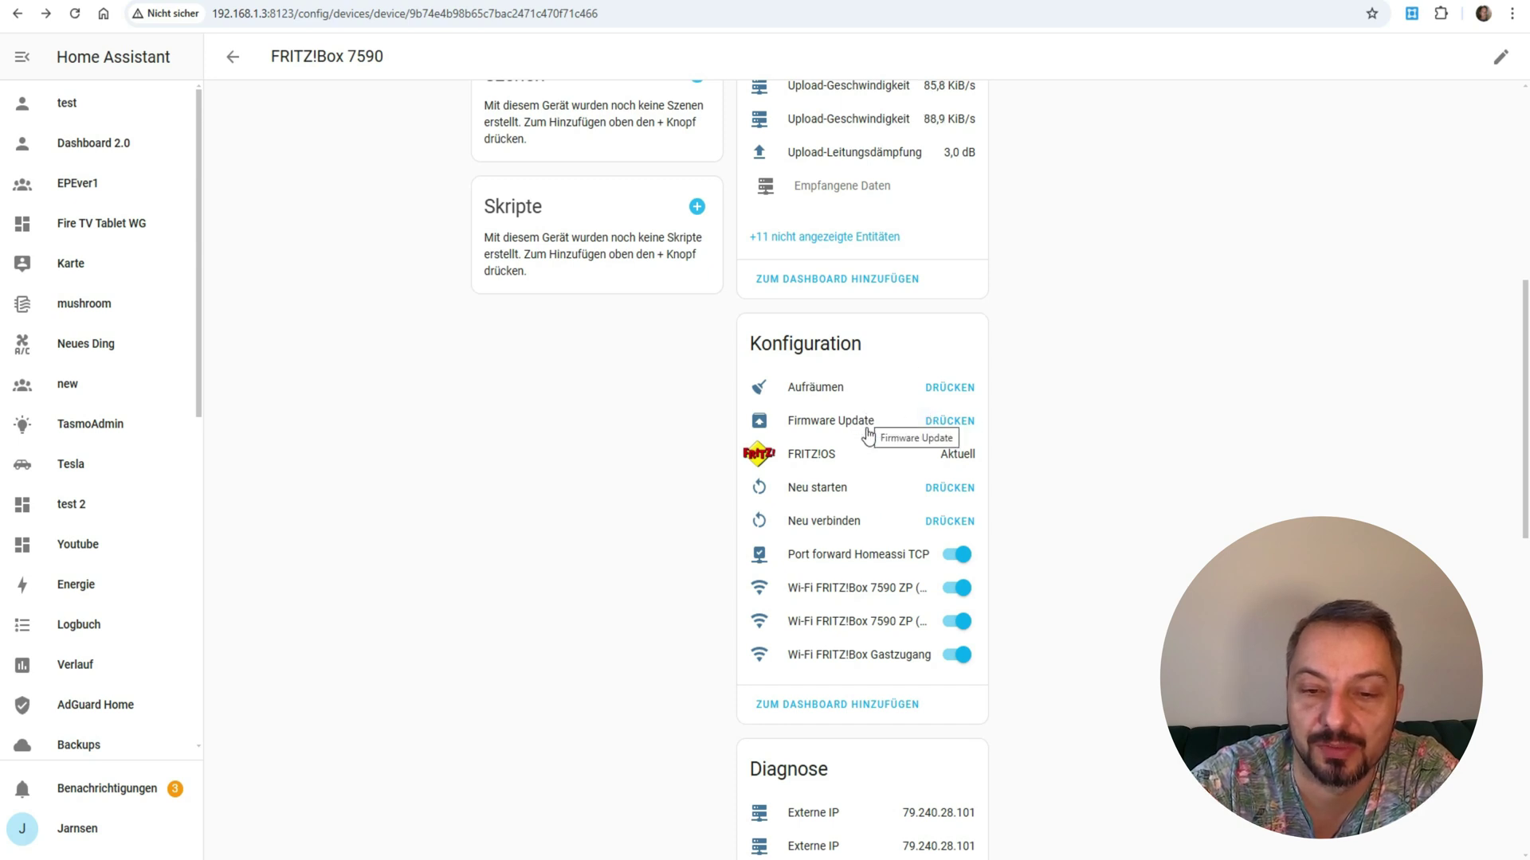
scroll(866, 433, down, 1)
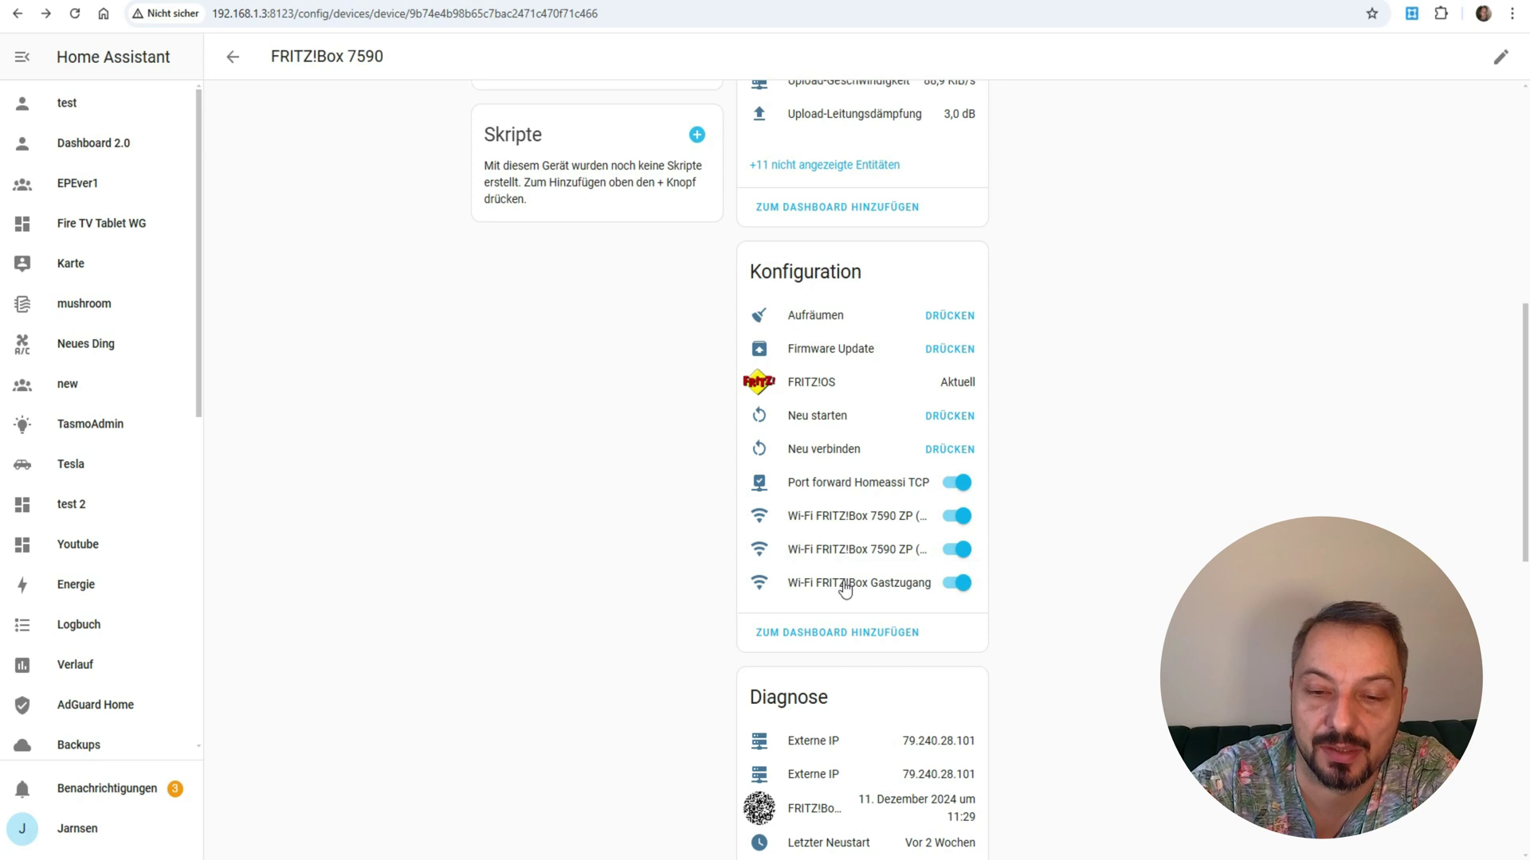
scroll(845, 588, down, 3)
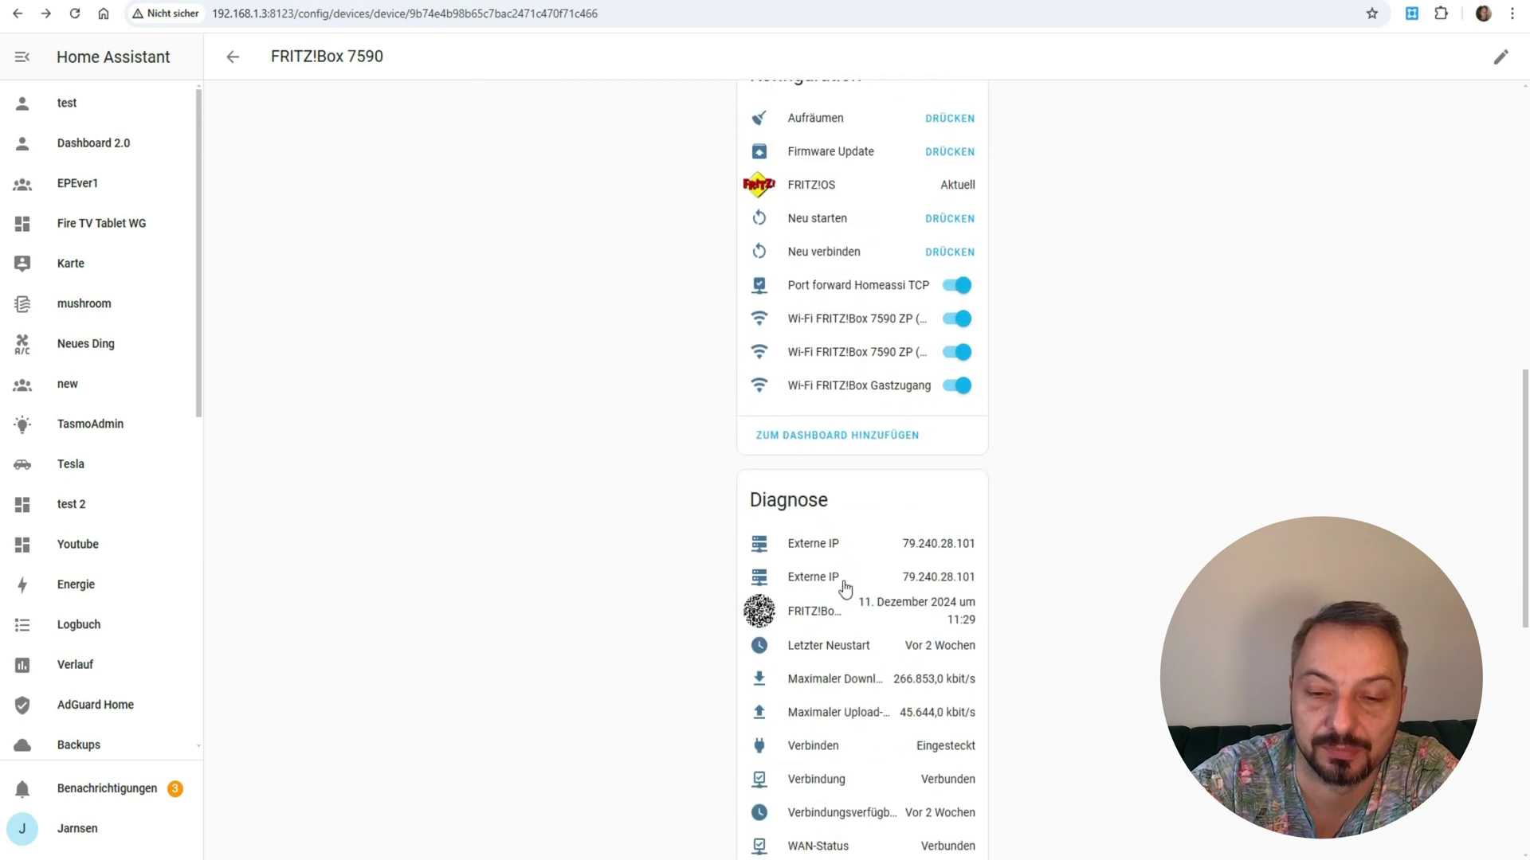
scroll(845, 588, down, 1)
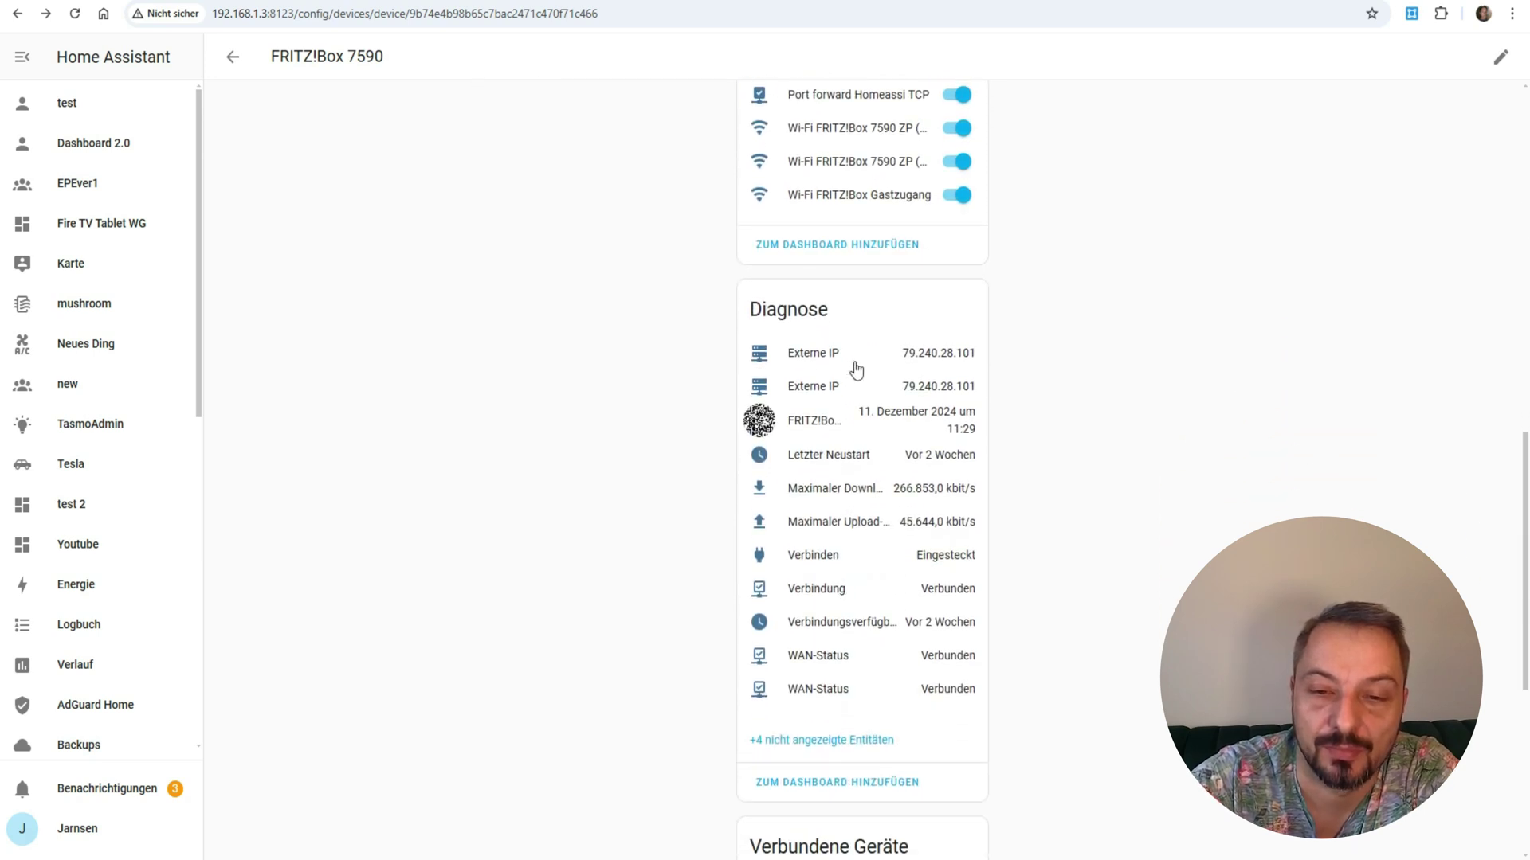
click(765, 428)
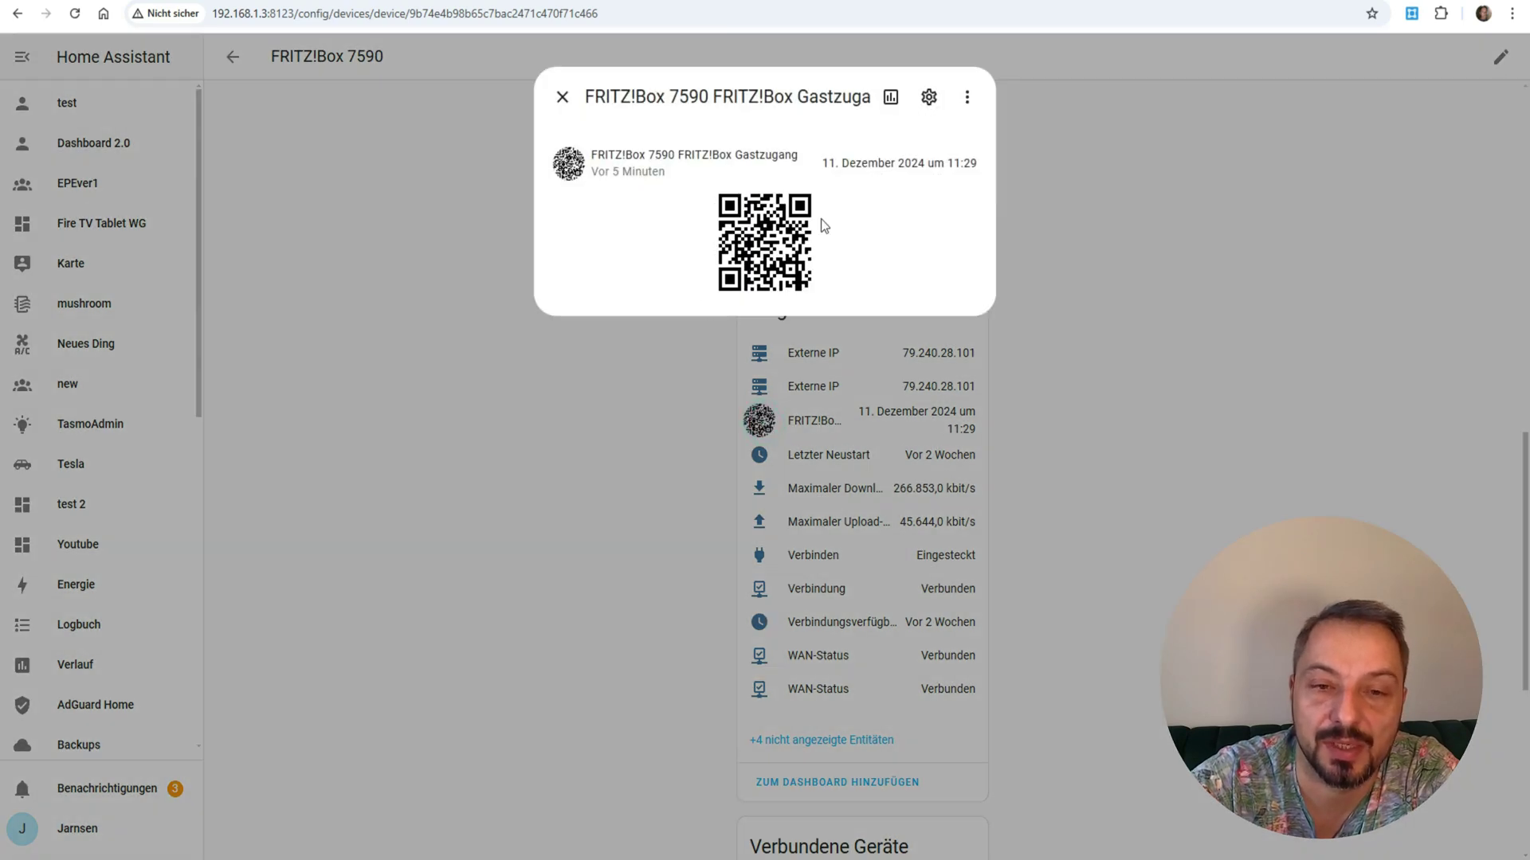
click(562, 97)
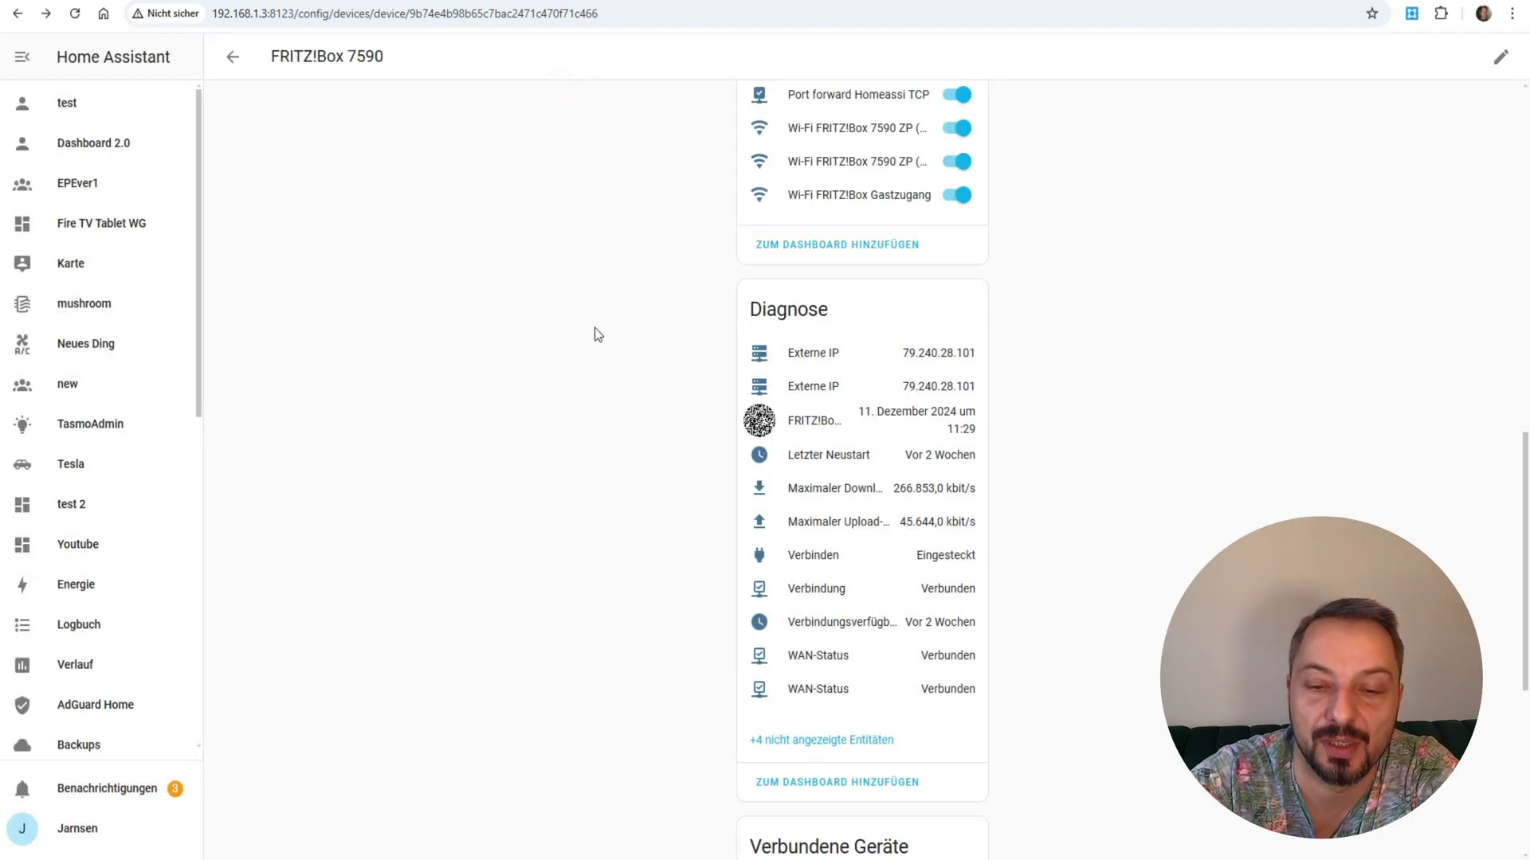
Expand the Verbundene Geräte list of the FRITZ!Box 7590 and look through all its connected devices.
scroll(594, 327, down, 6)
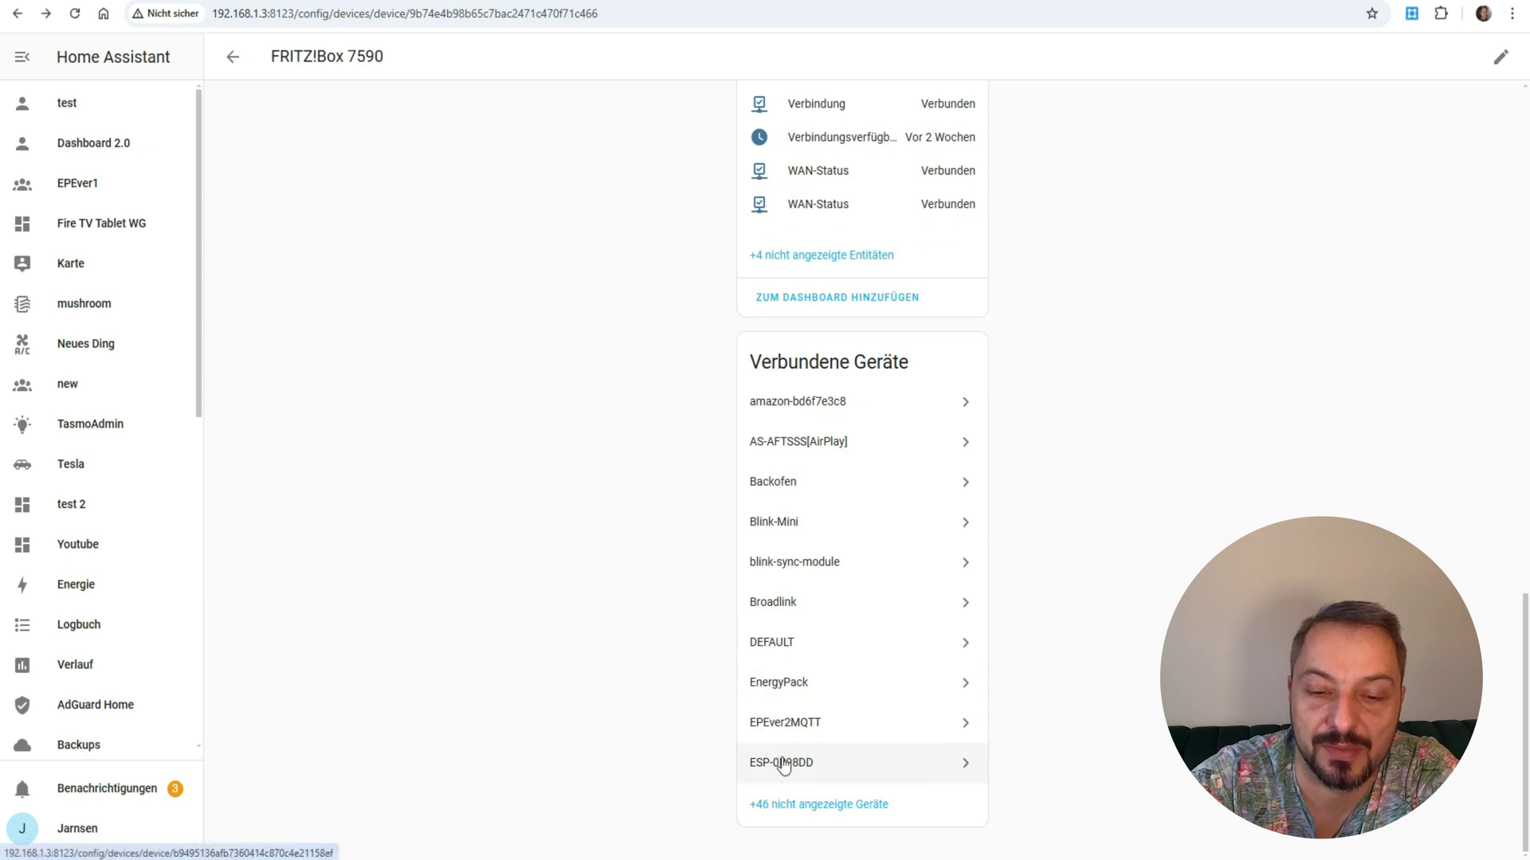
click(795, 805)
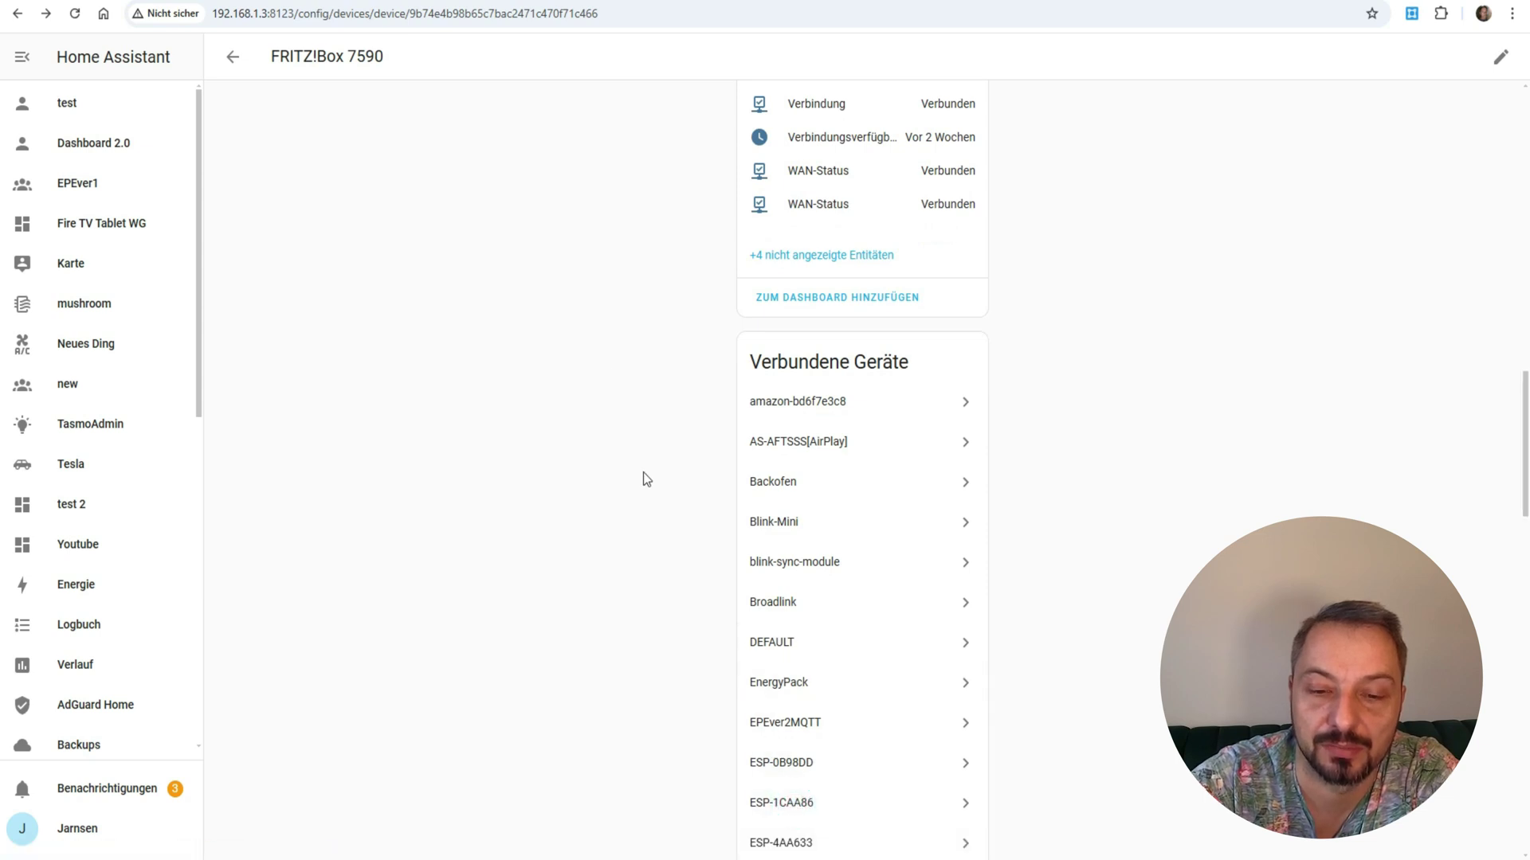
scroll(643, 471, down, 10)
scroll(643, 478, up, 15)
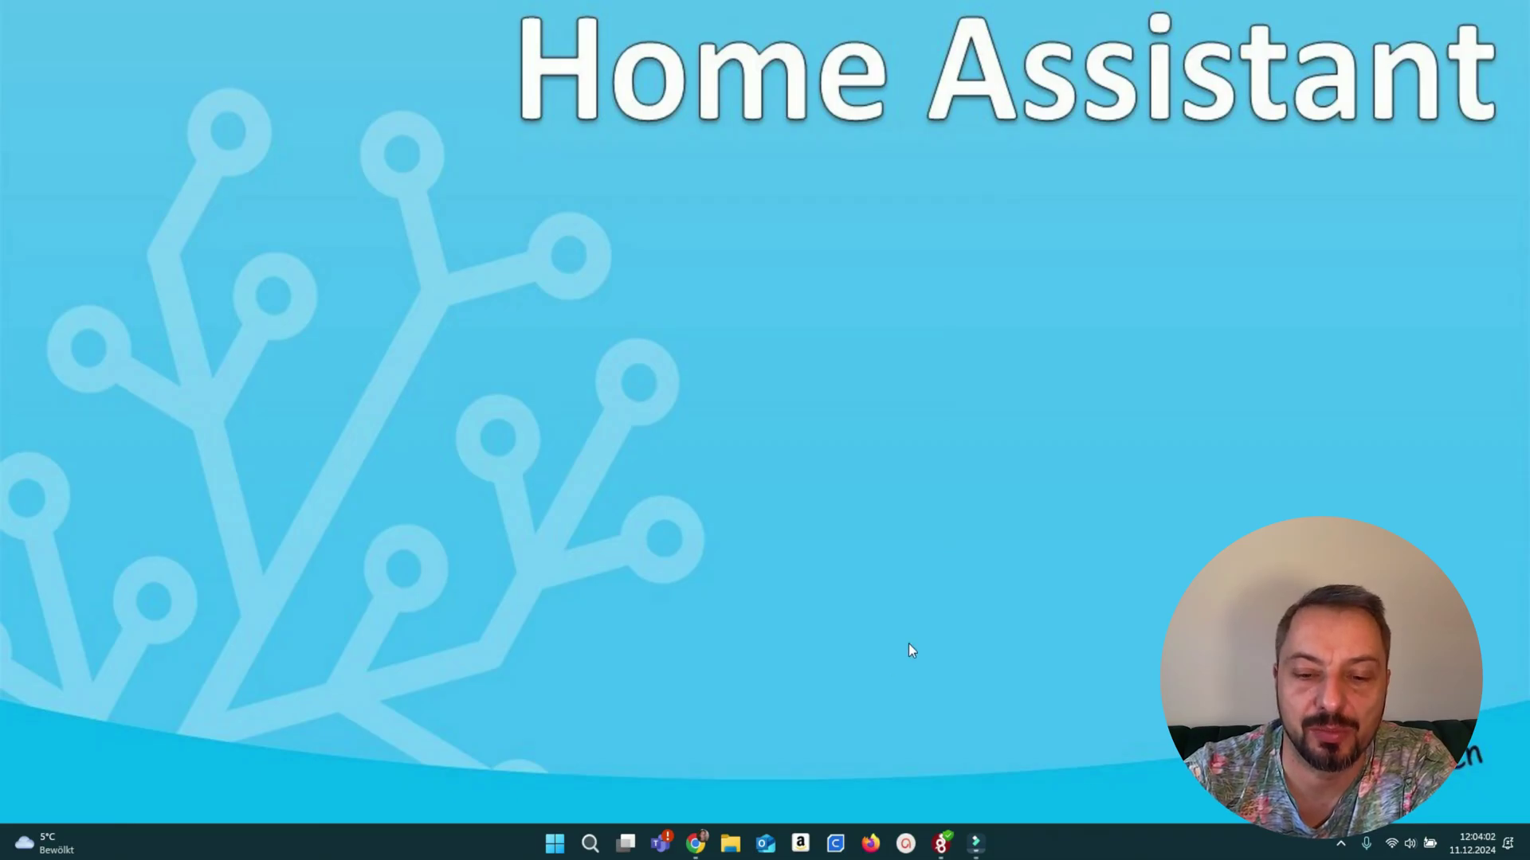
Switch to Home Assistant in Chrome and start a new blank automation from the automations overview.
click(698, 849)
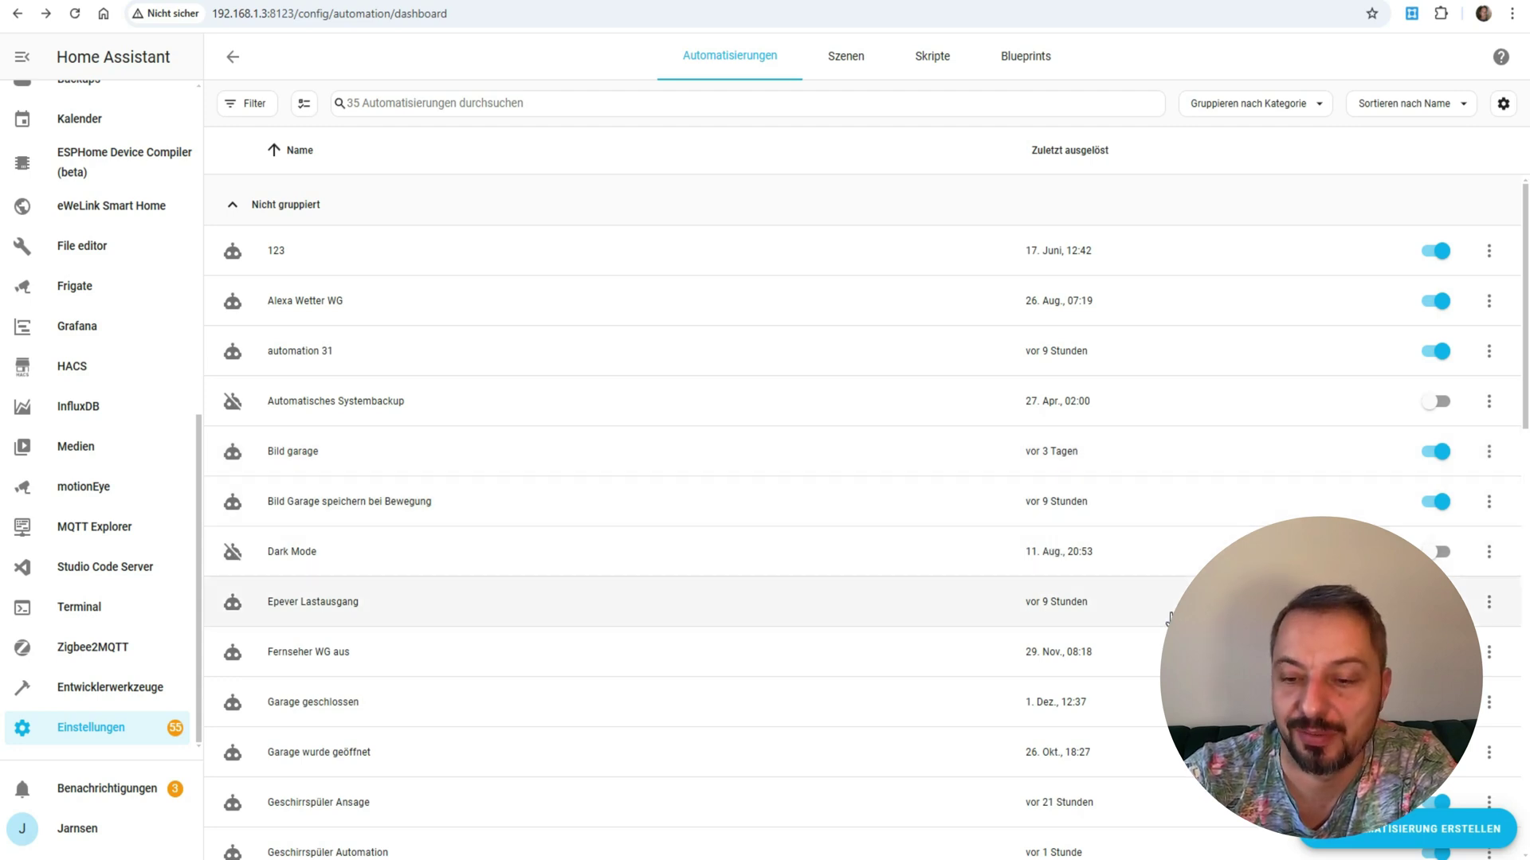
click(1377, 834)
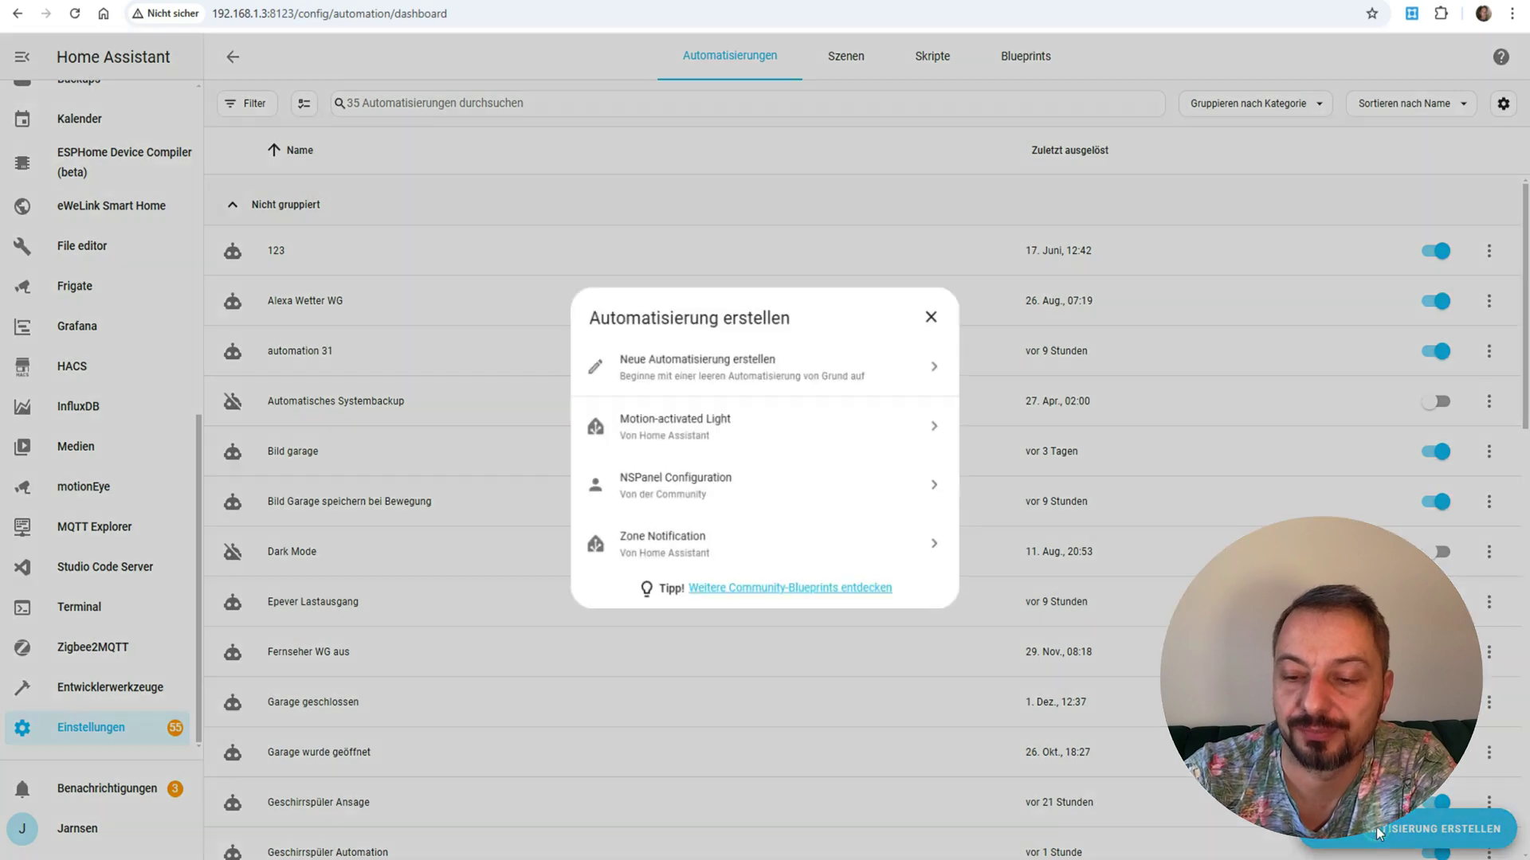
click(729, 370)
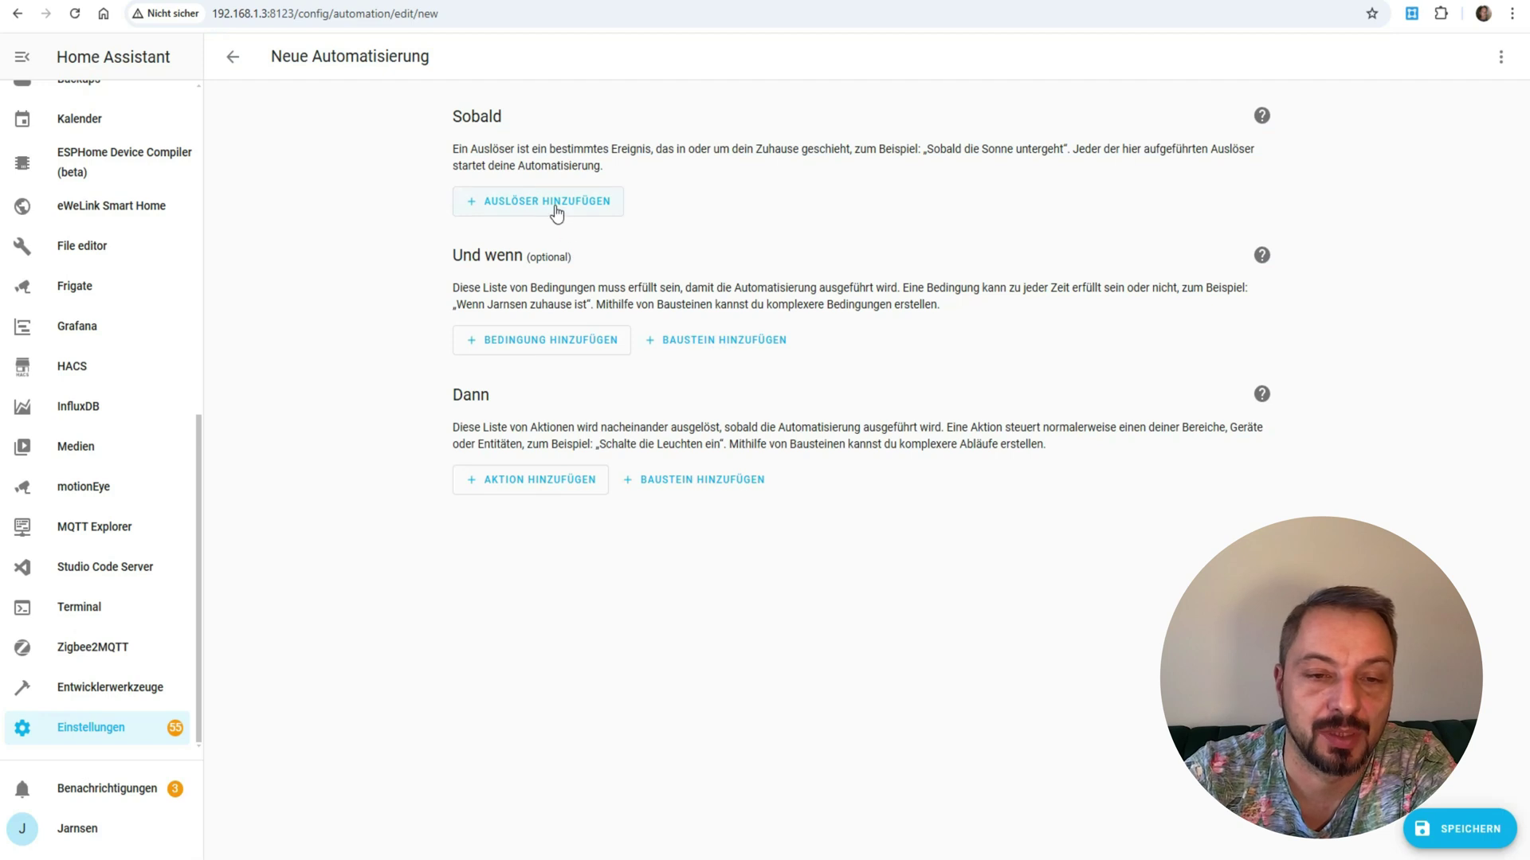
Add an Uhrzeit trigger with a fixed time of 22:00:00 to the new automation.
click(557, 207)
click(615, 522)
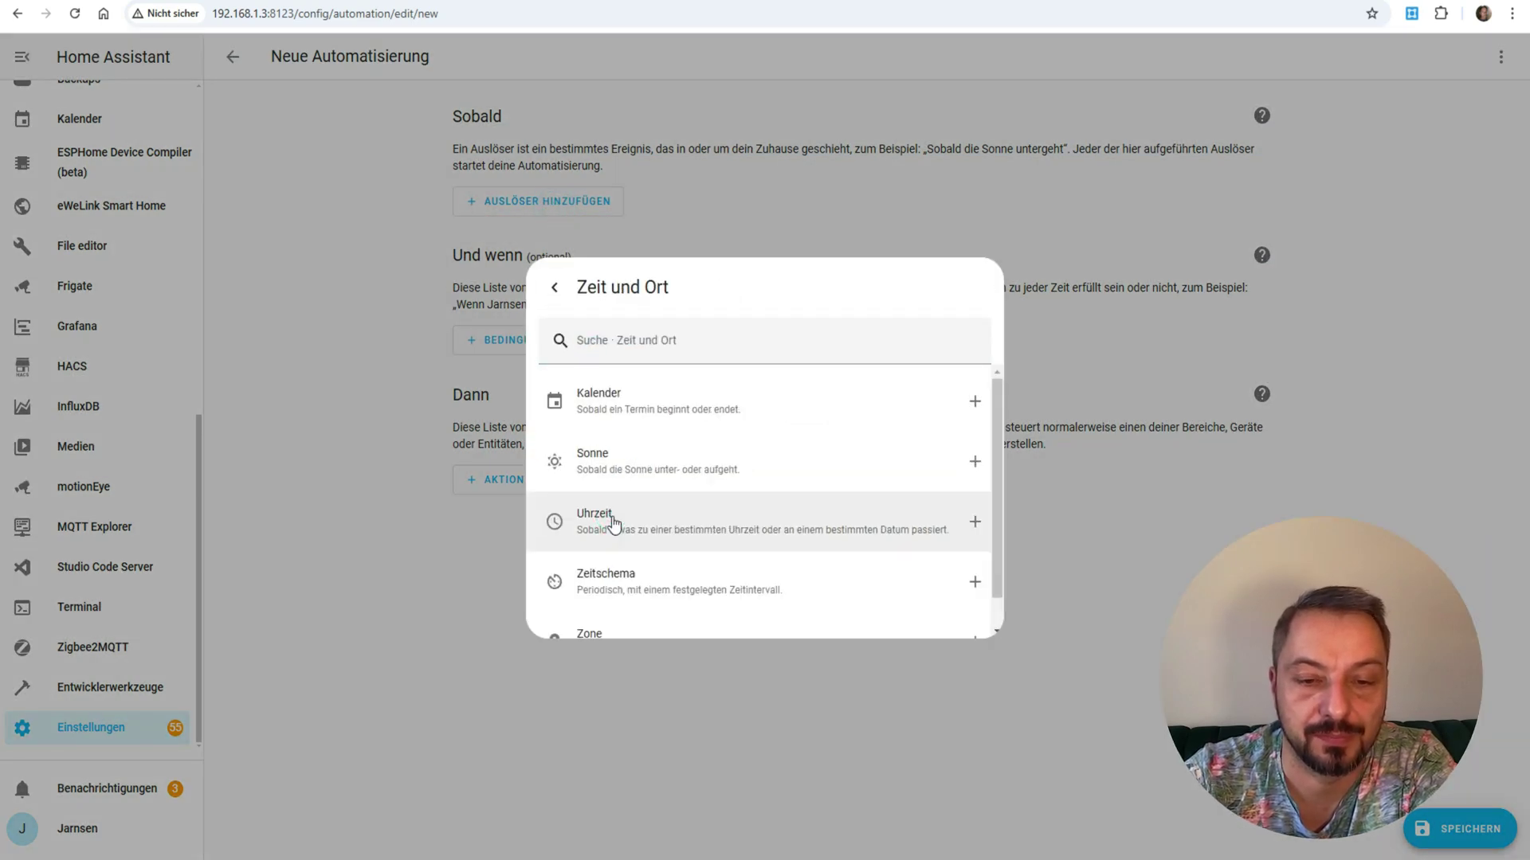
click(626, 522)
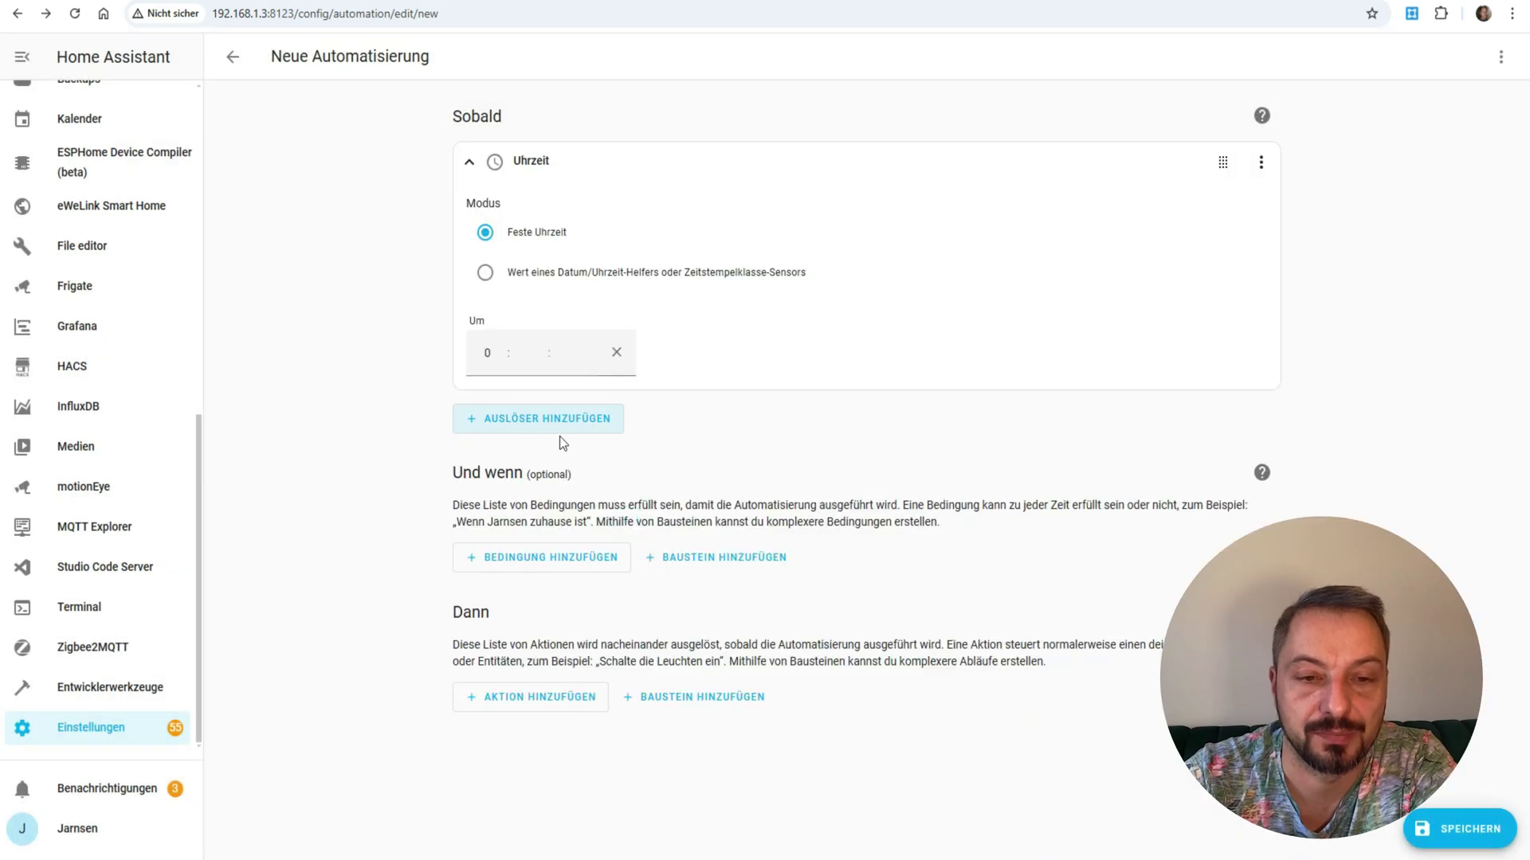
click(492, 351)
text(22)
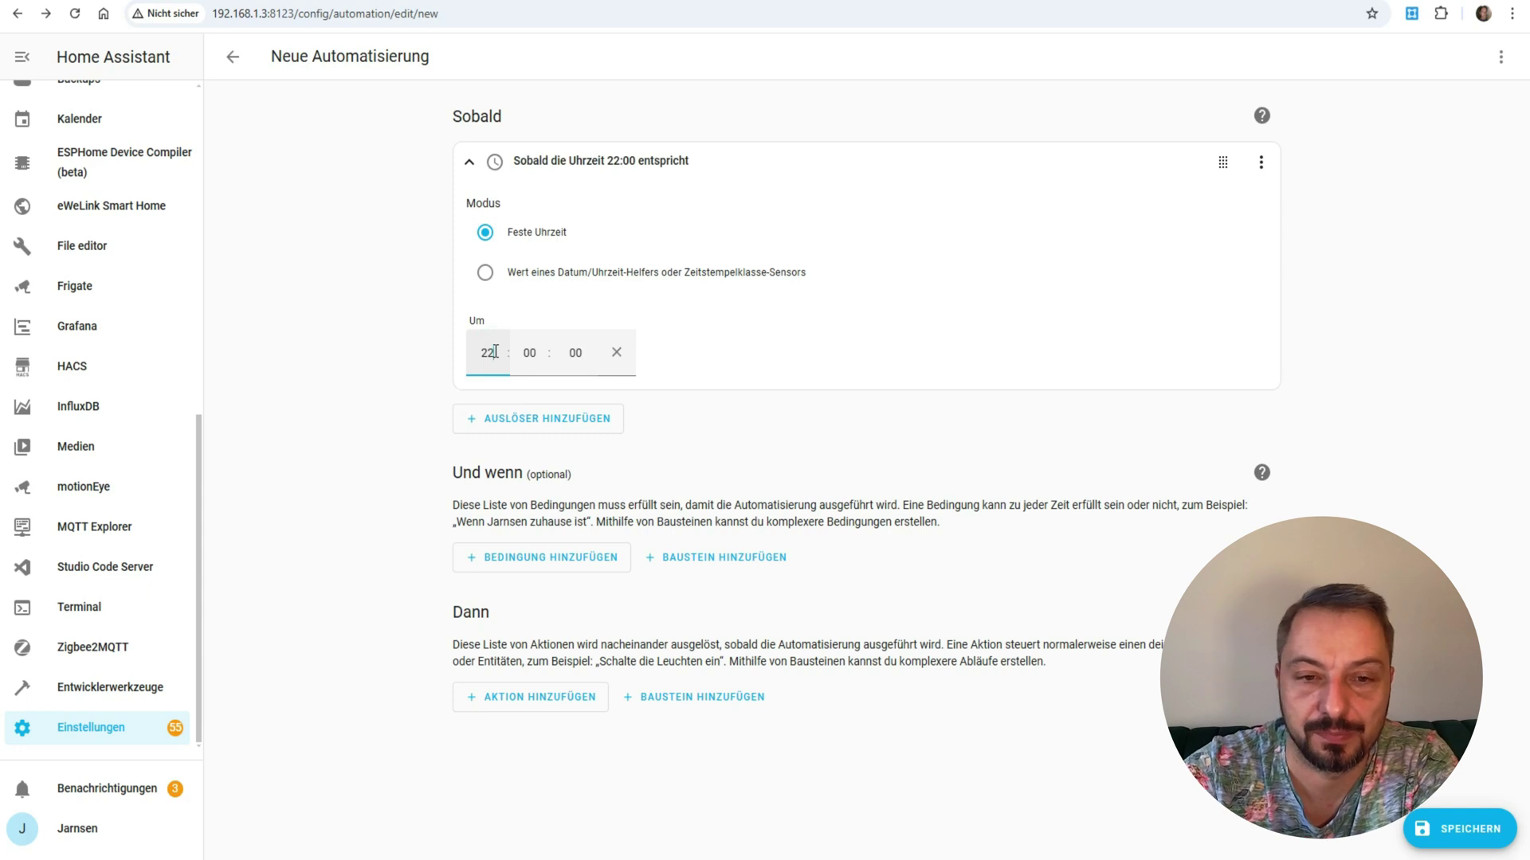
Add an Uhrzeit condition limited to Montag, Dienstag, Mittwoch, Donnerstag and Sonntag, and collapse the condition and trigger cards.
click(528, 560)
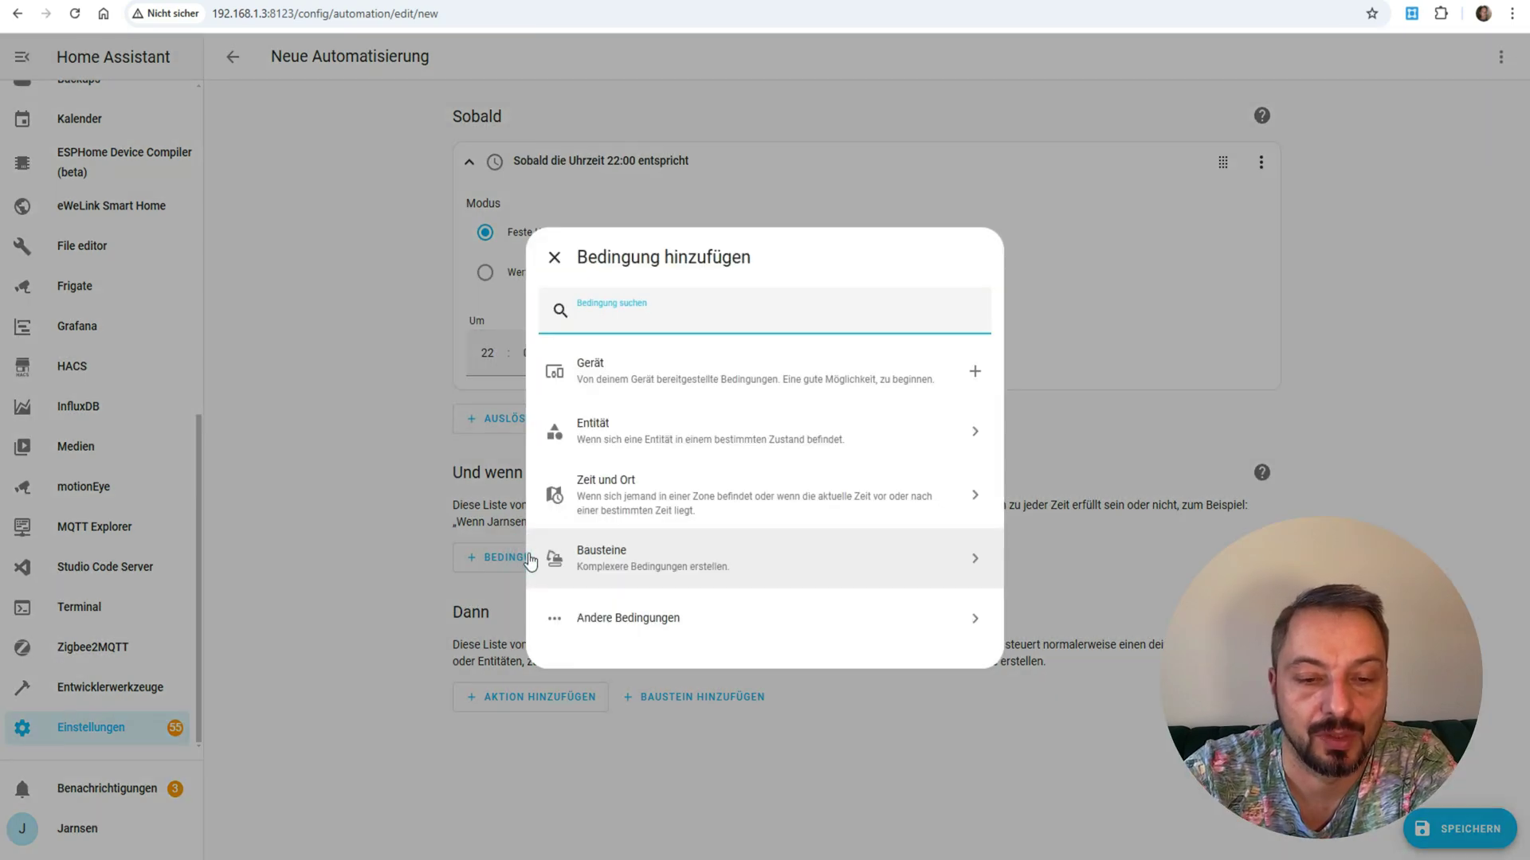
click(612, 505)
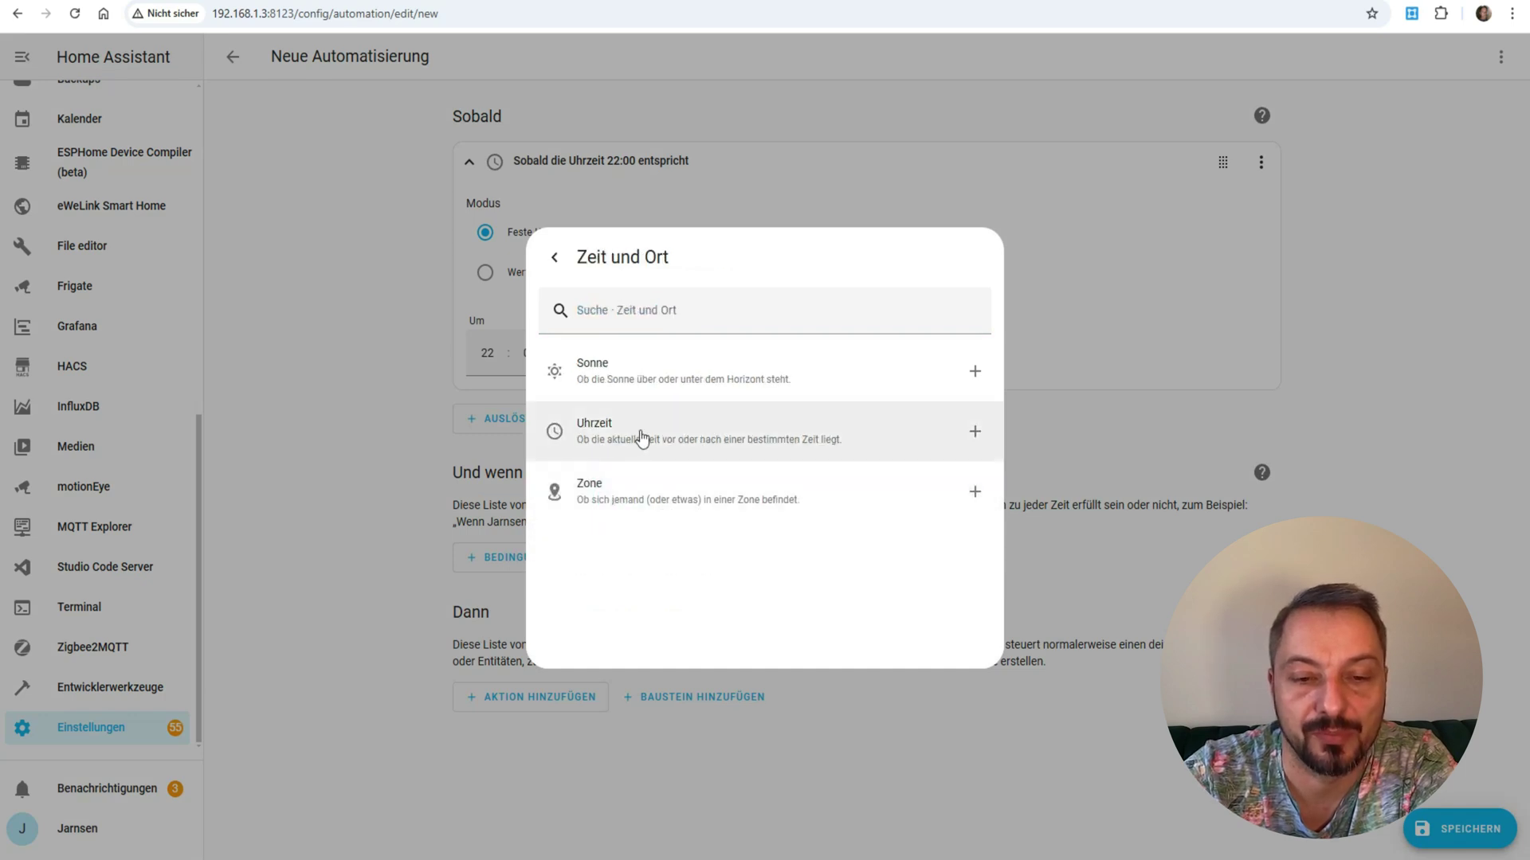
click(641, 434)
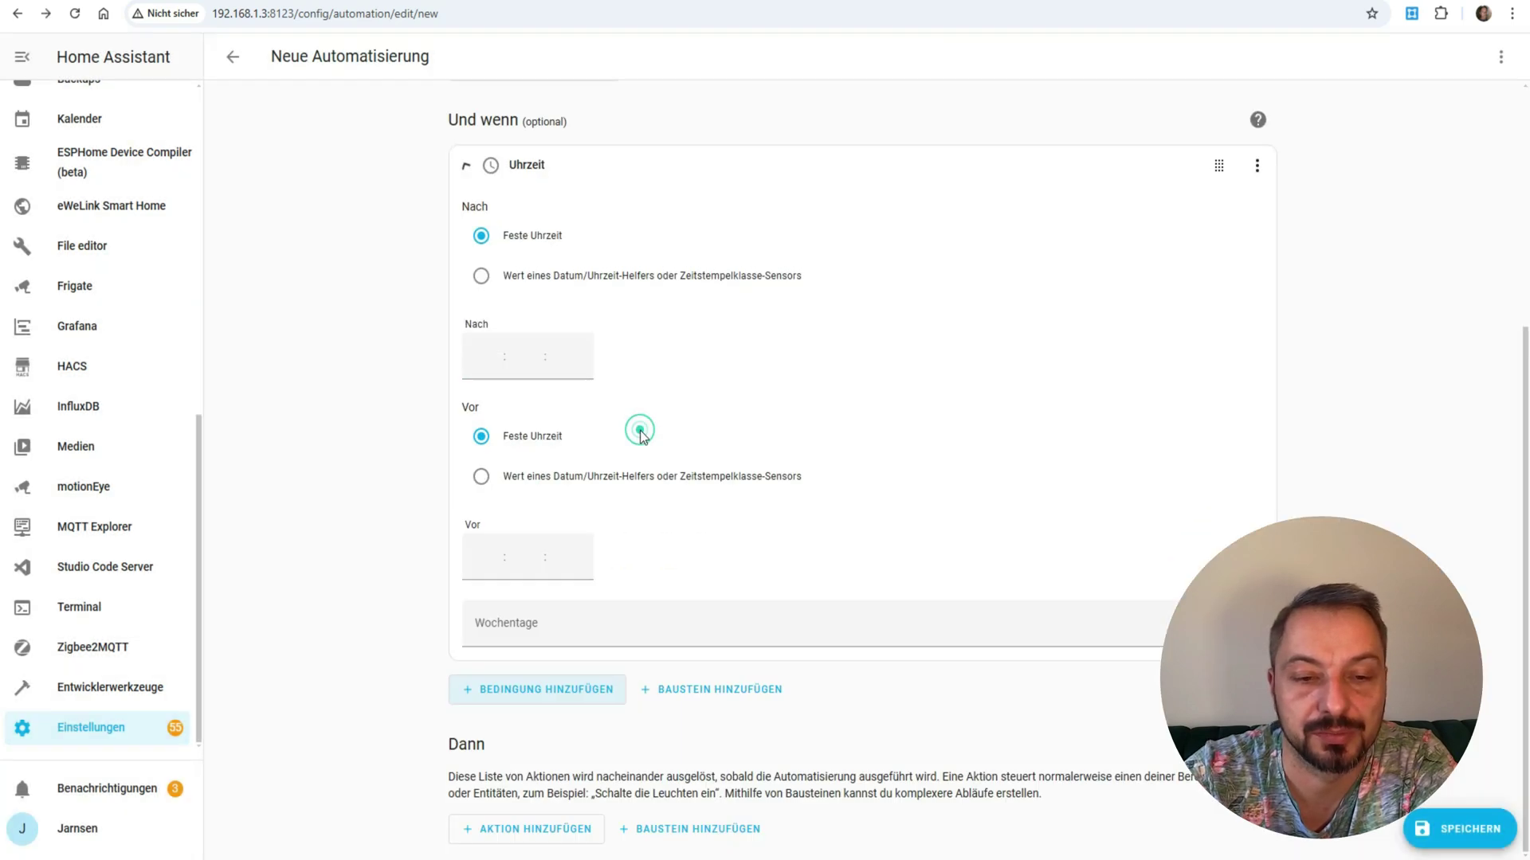
click(547, 635)
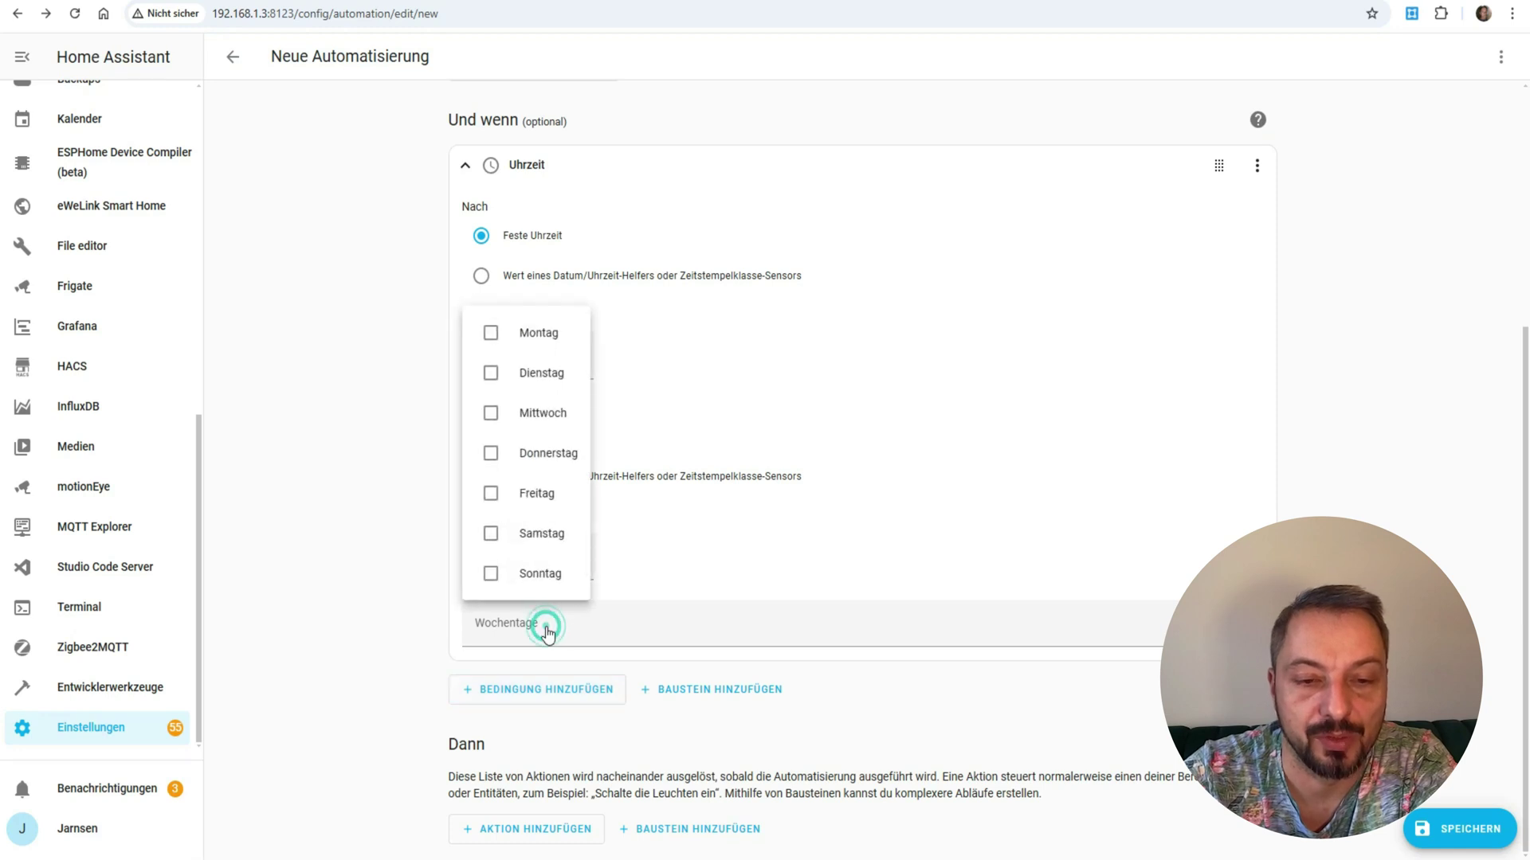
click(490, 335)
click(491, 373)
click(493, 411)
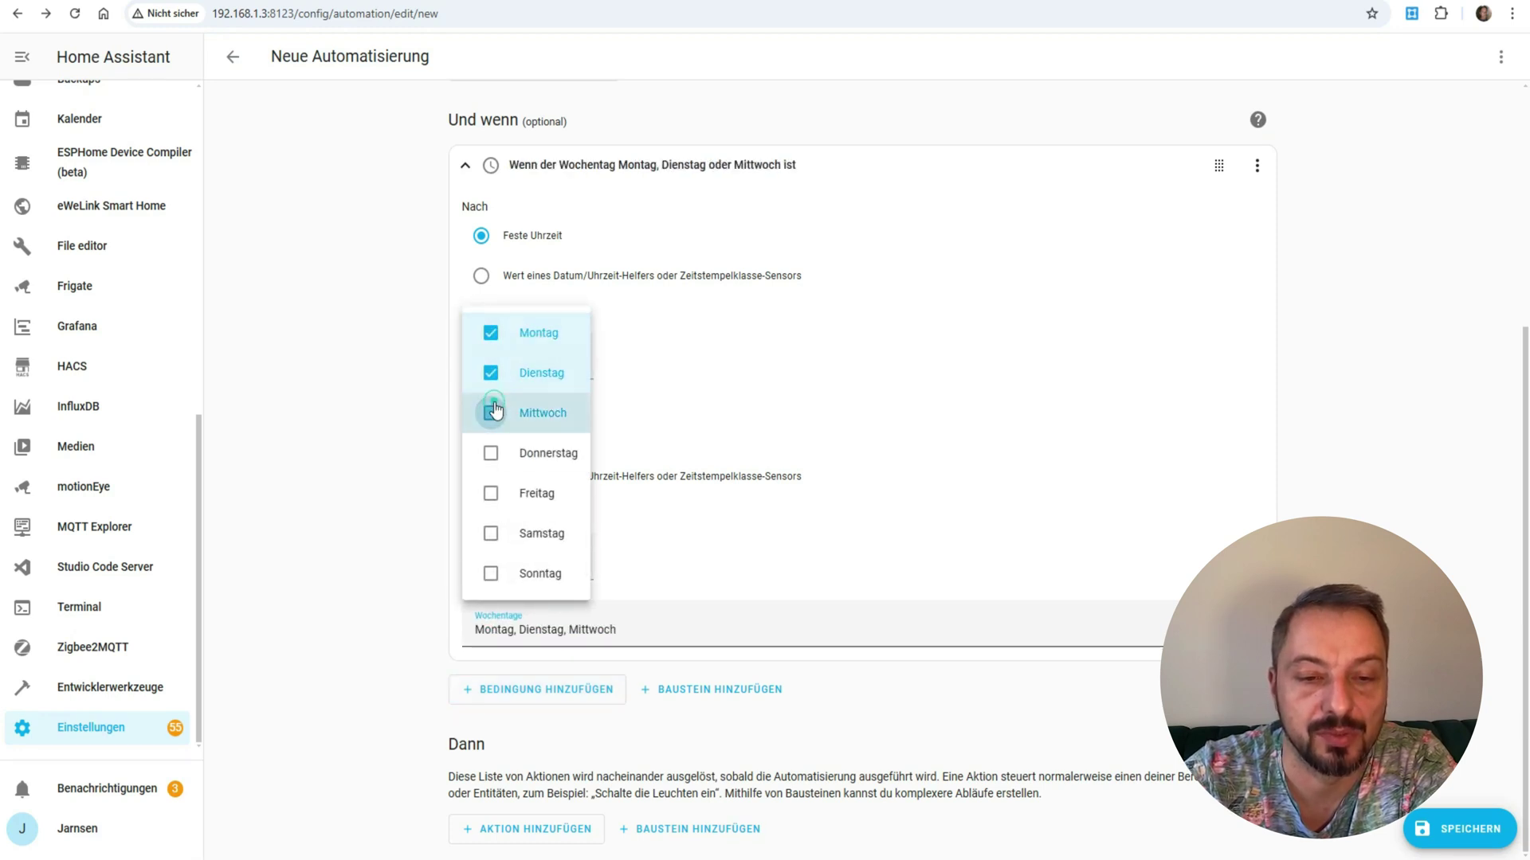
click(491, 452)
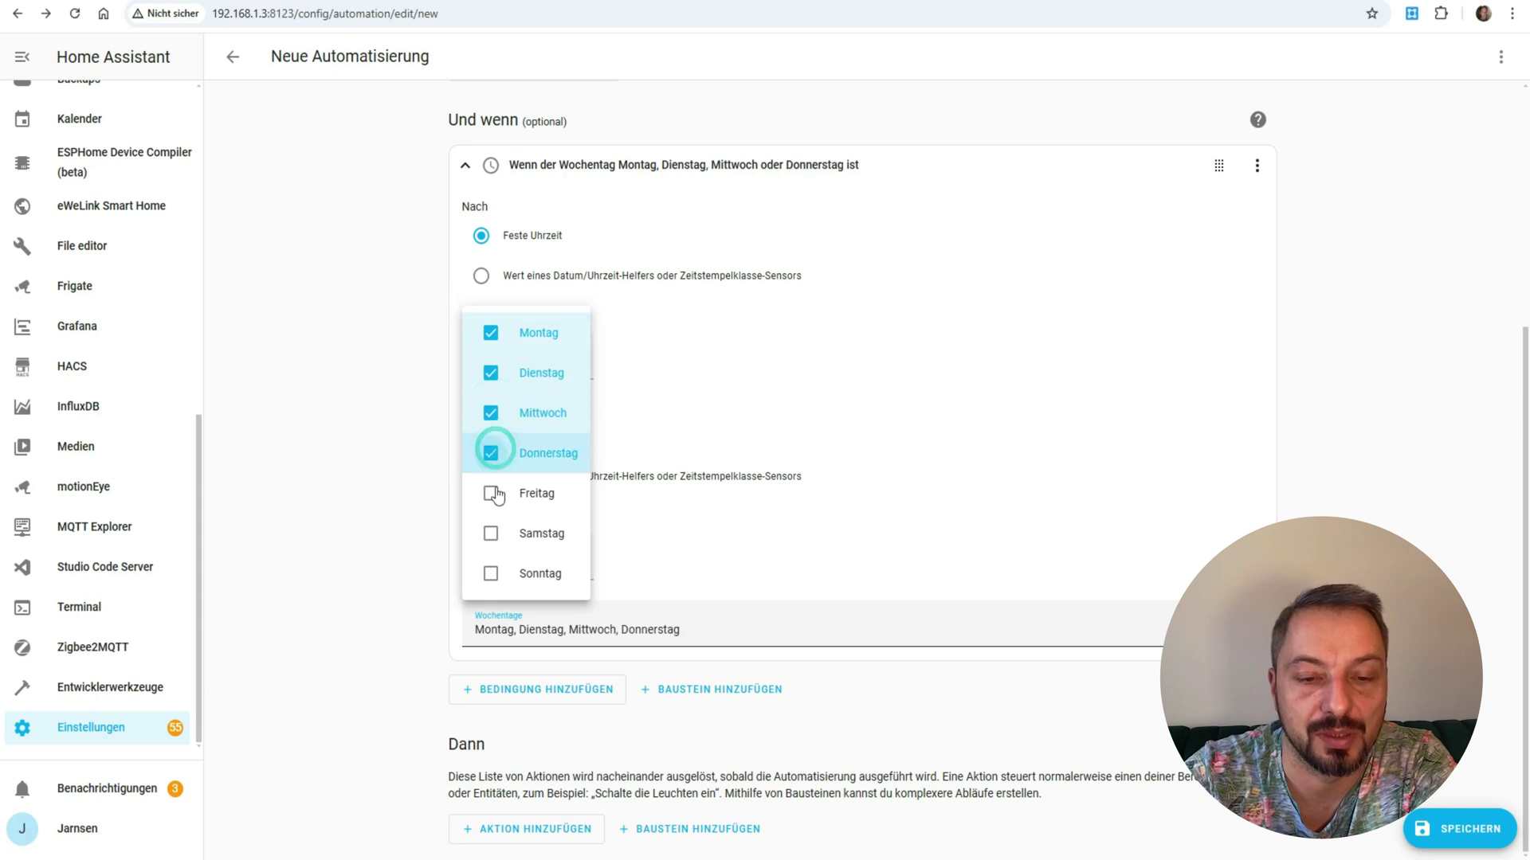
click(492, 575)
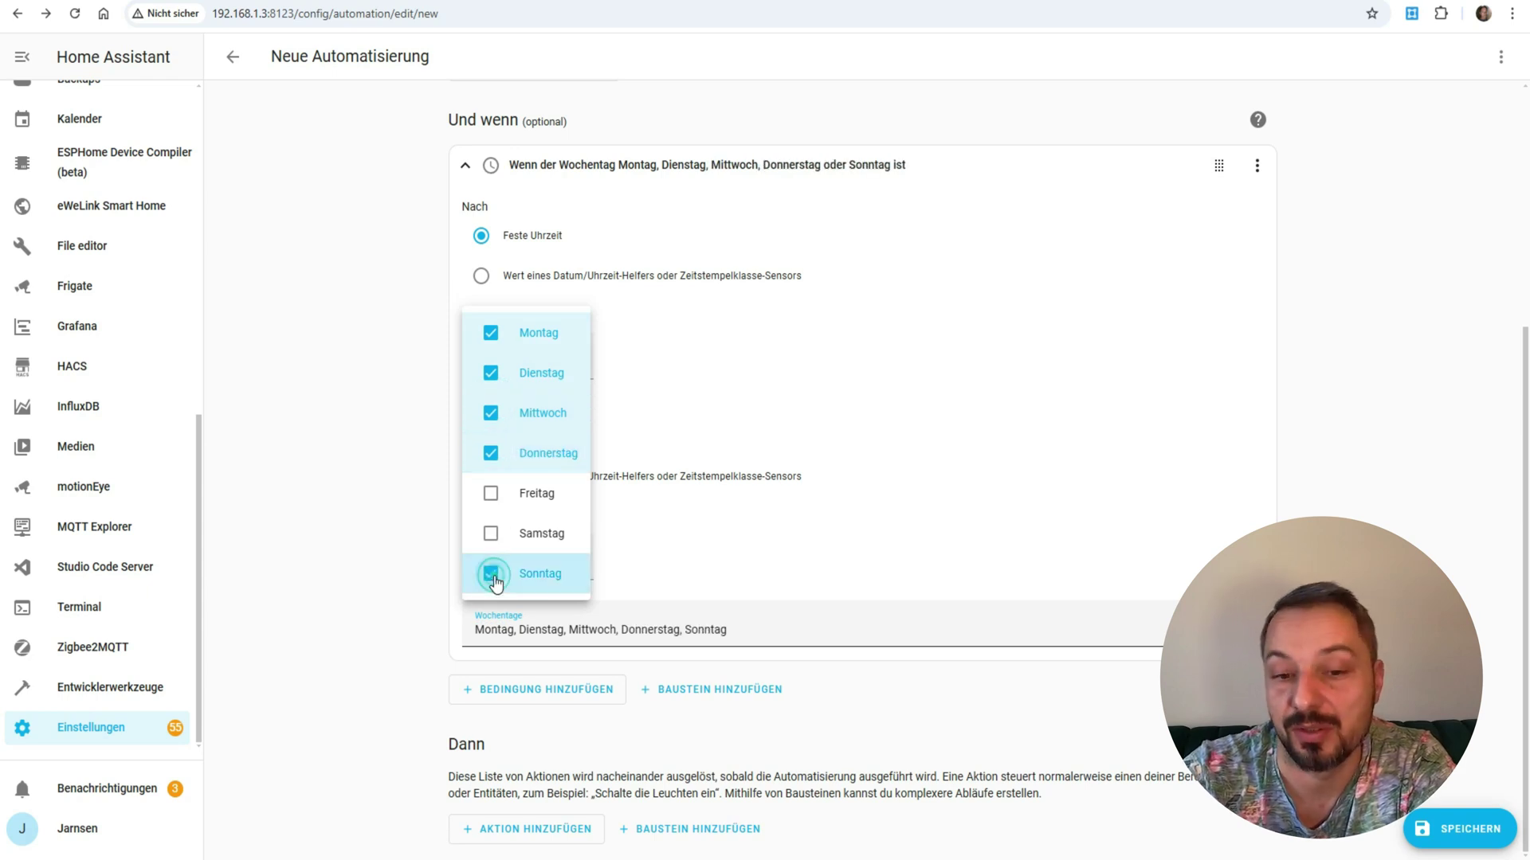
click(666, 520)
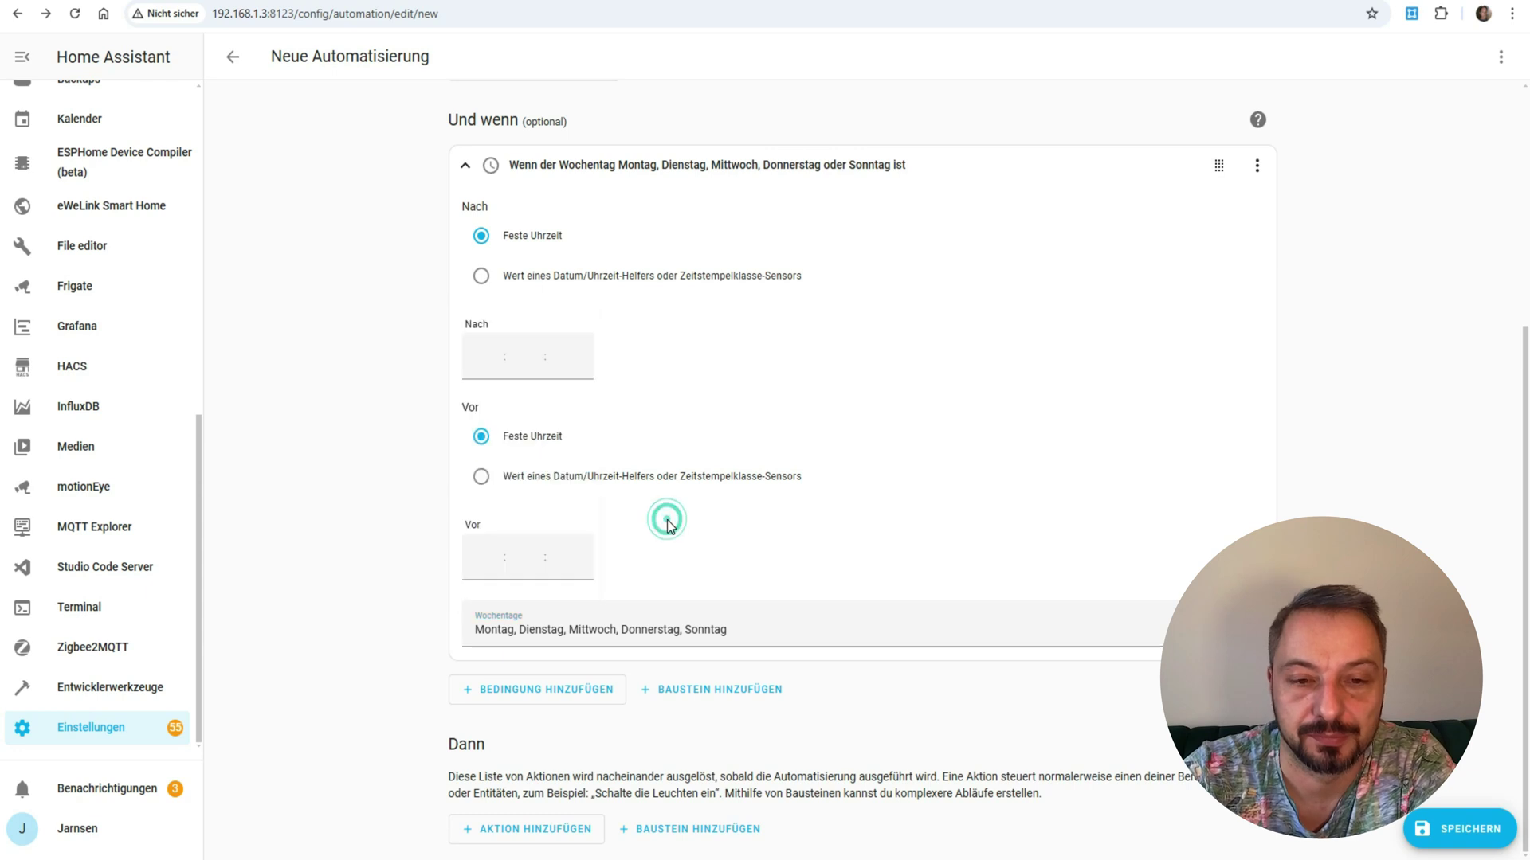
click(465, 165)
click(468, 162)
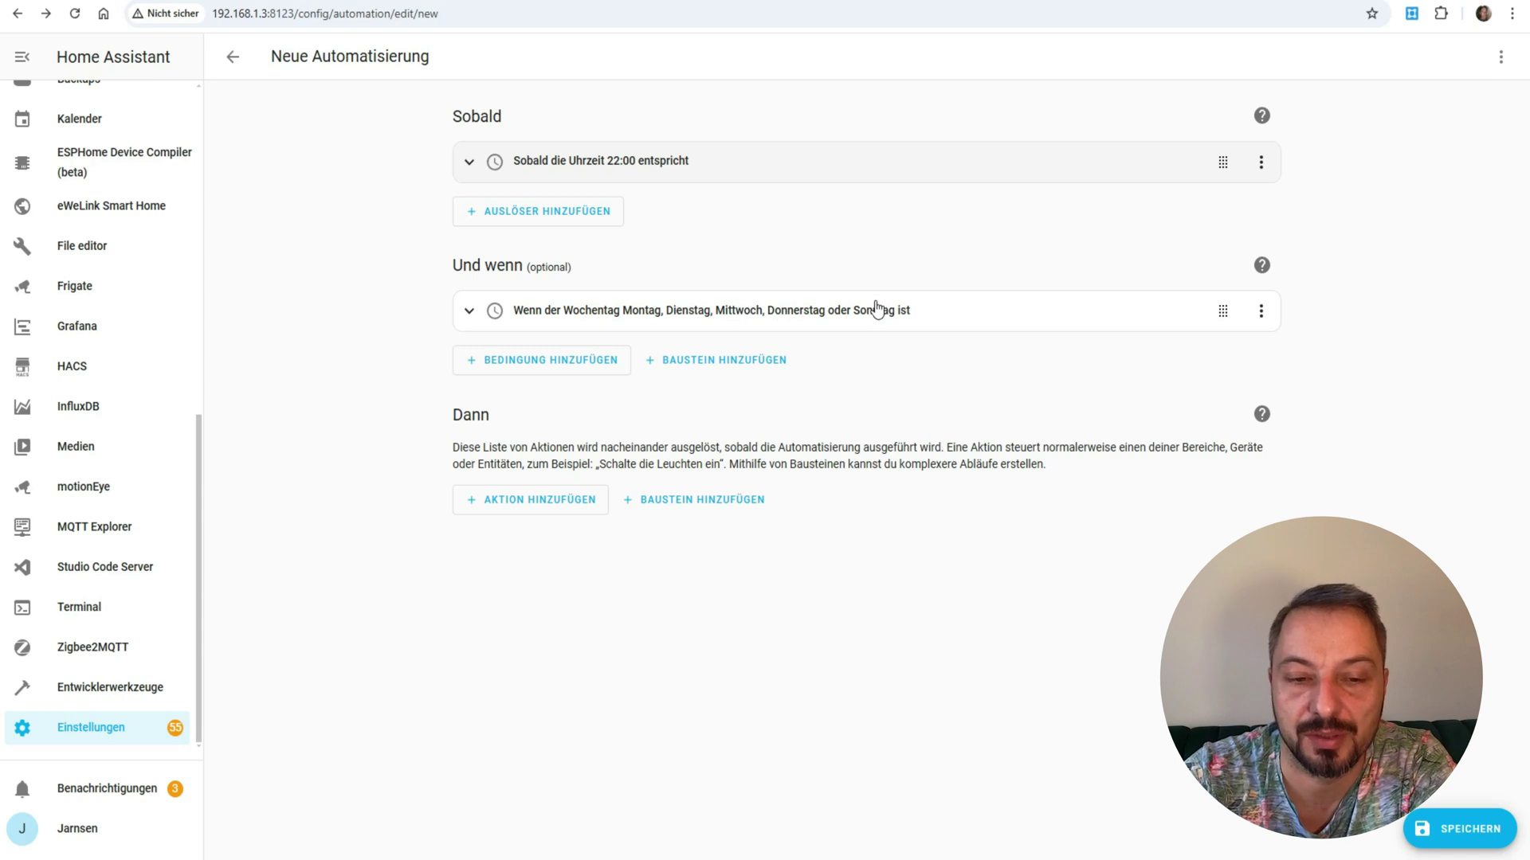
Add a Schalter: Ausschalten action to the new automation.
click(553, 504)
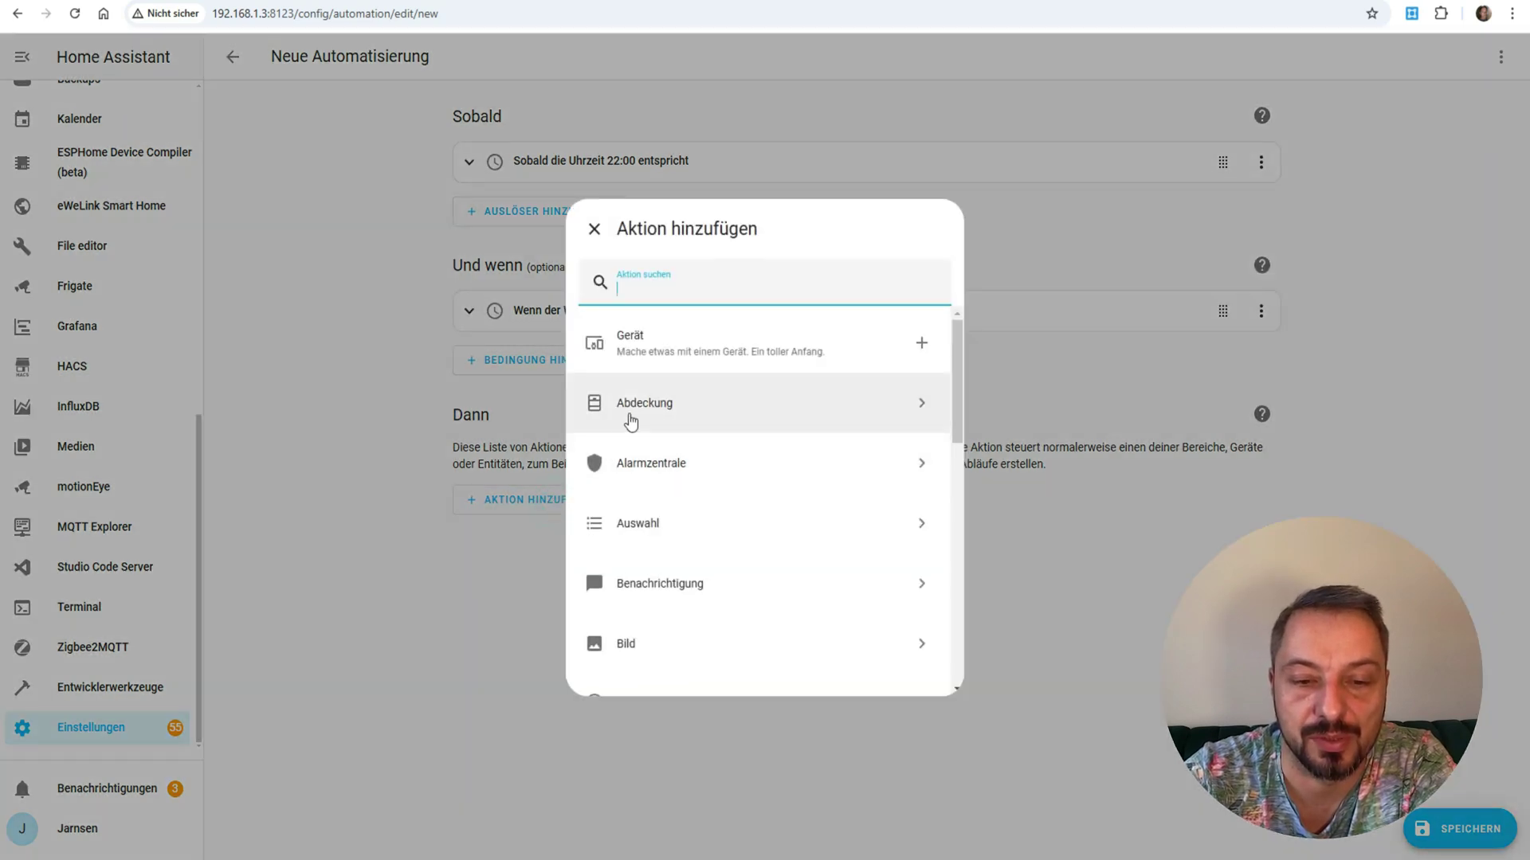
scroll(707, 437, down, 3)
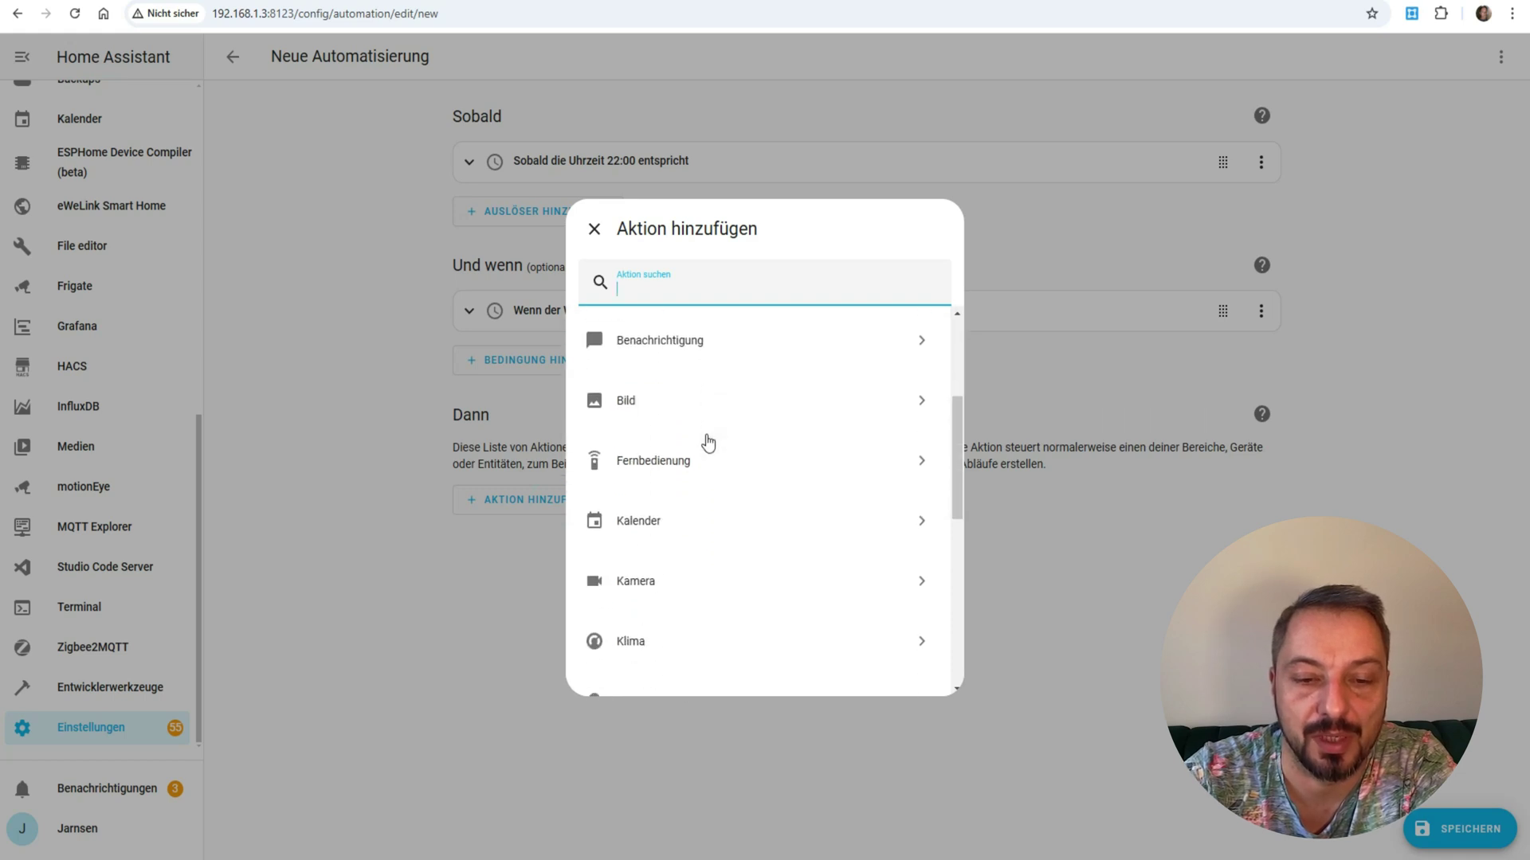
scroll(707, 440, down, 4)
click(646, 490)
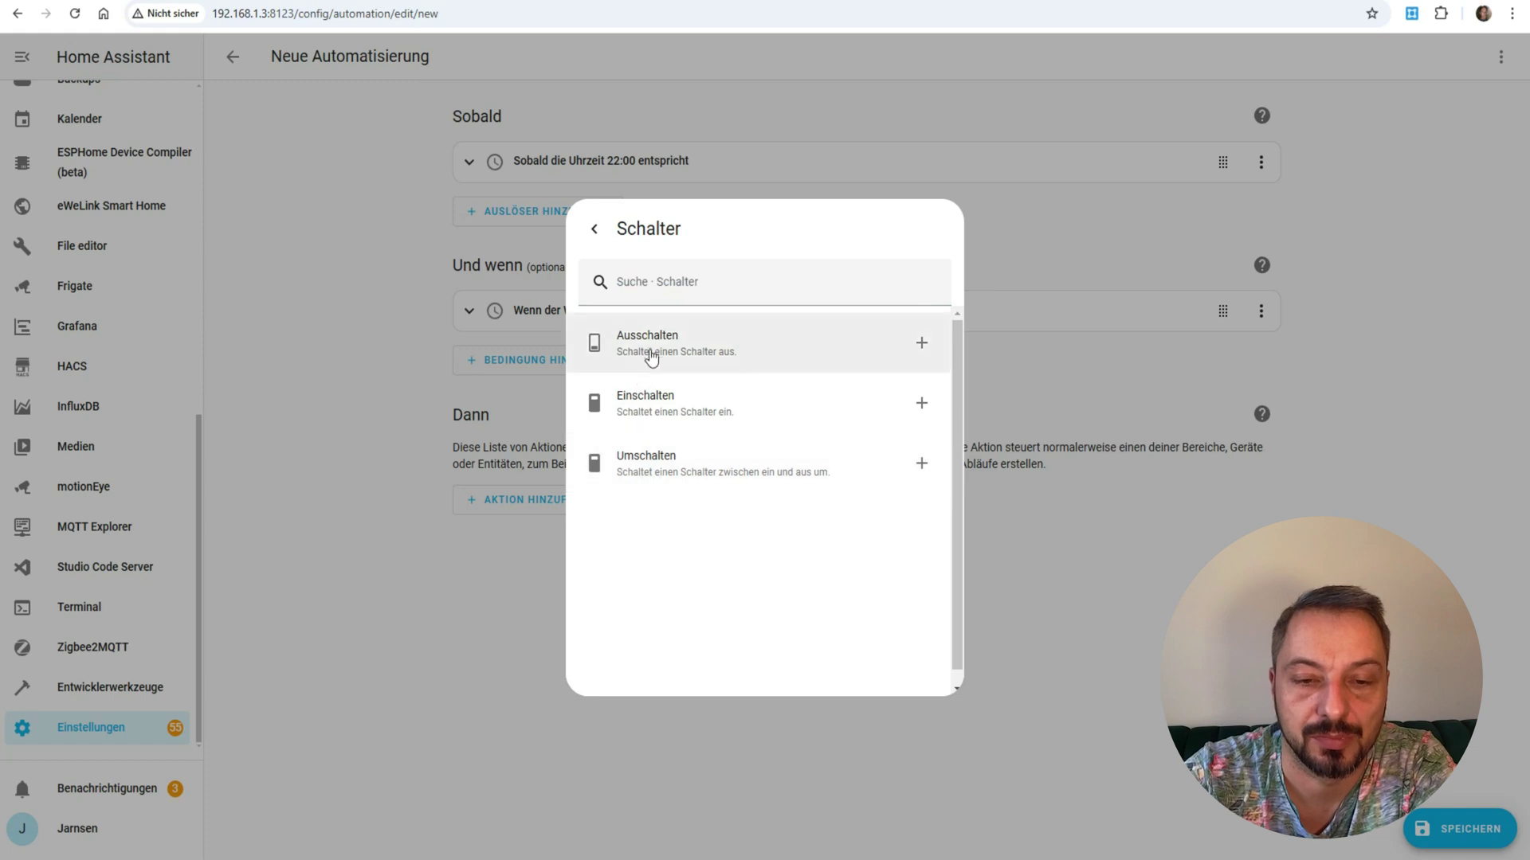
click(652, 355)
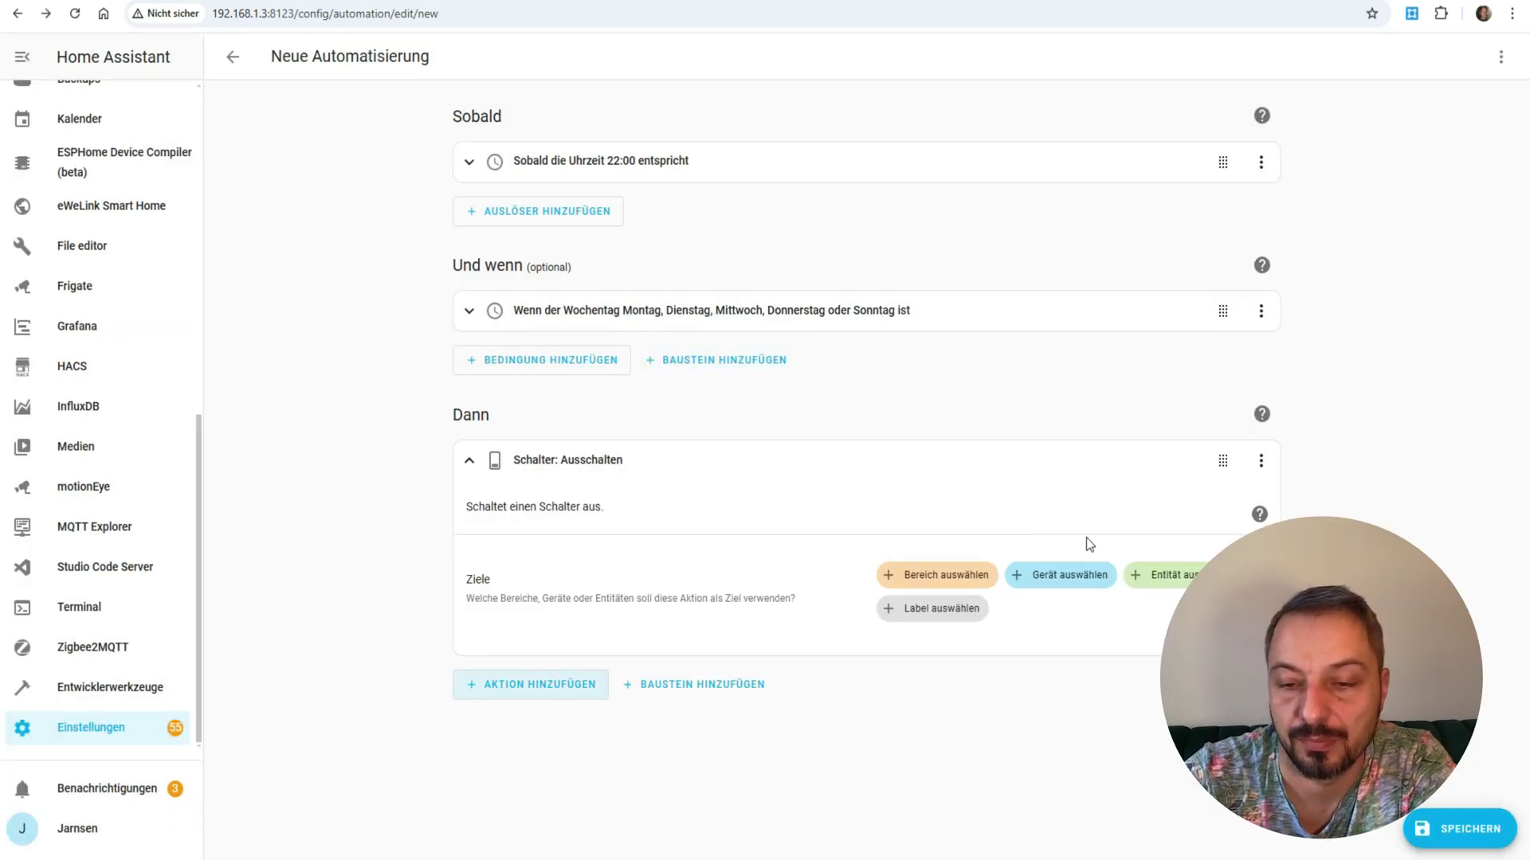
Set the Ausschalten action's target entity to Obergeschoss Internet Access (switch.obergeschoss_internet_access) and collapse the action card.
click(1167, 585)
text(i)
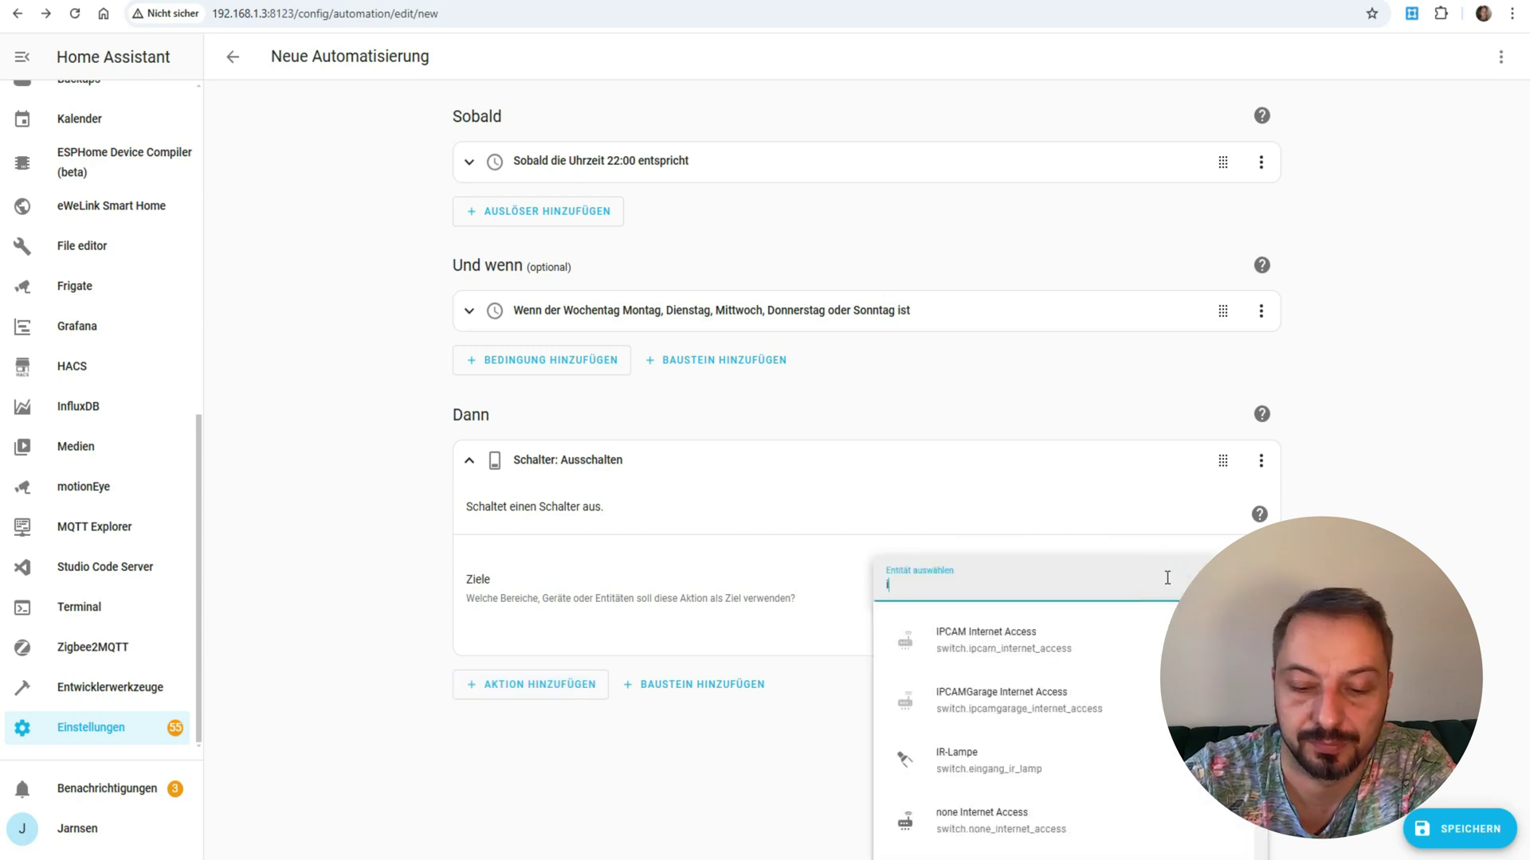
text(nternet)
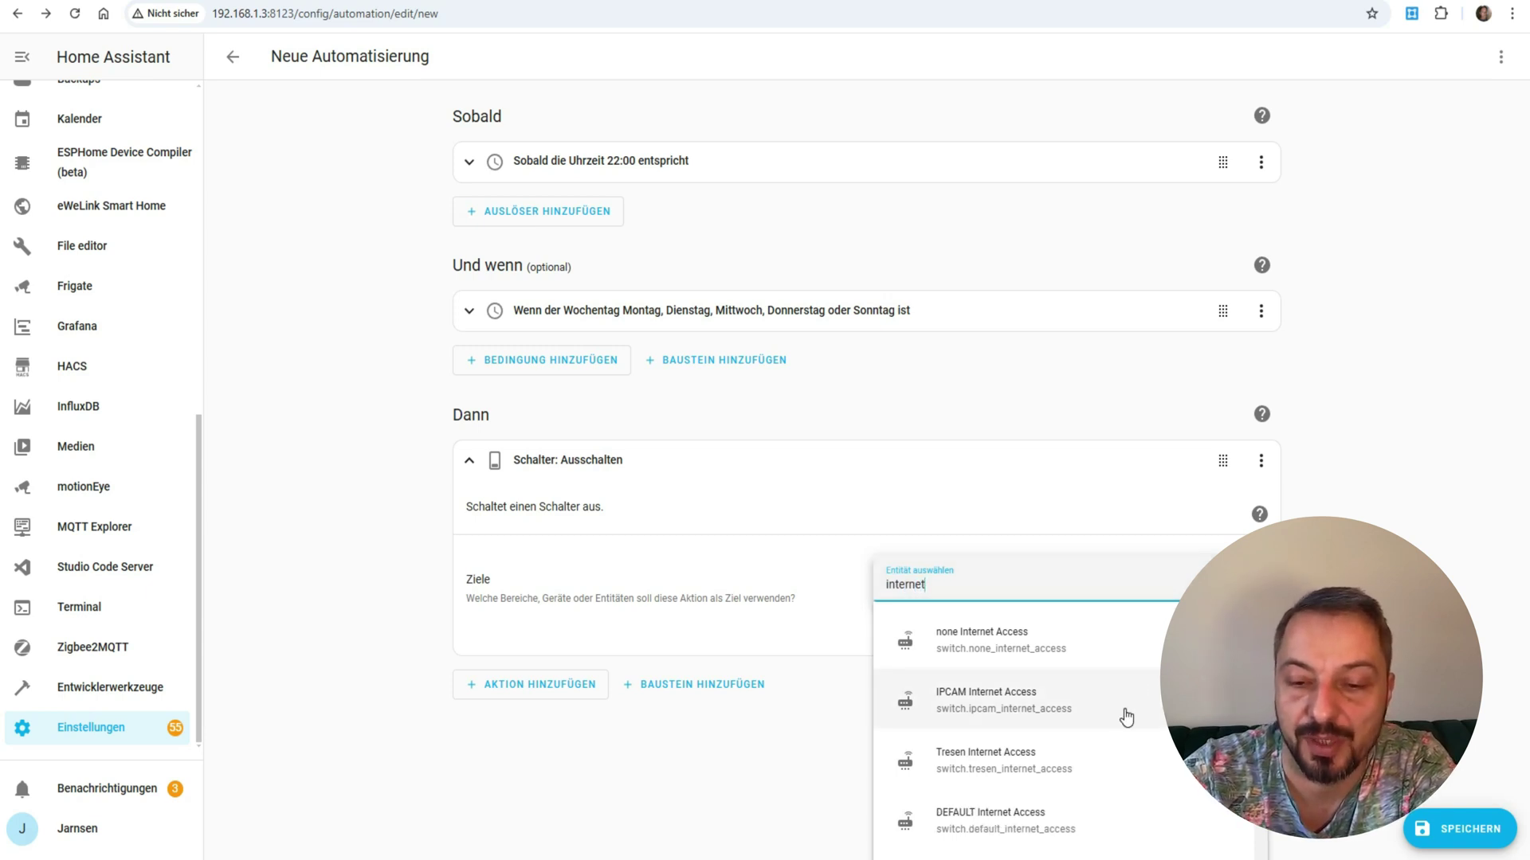
scroll(1126, 717, down, 1)
scroll(1126, 717, down, 5)
scroll(1127, 717, down, 4)
scroll(1126, 717, down, 10)
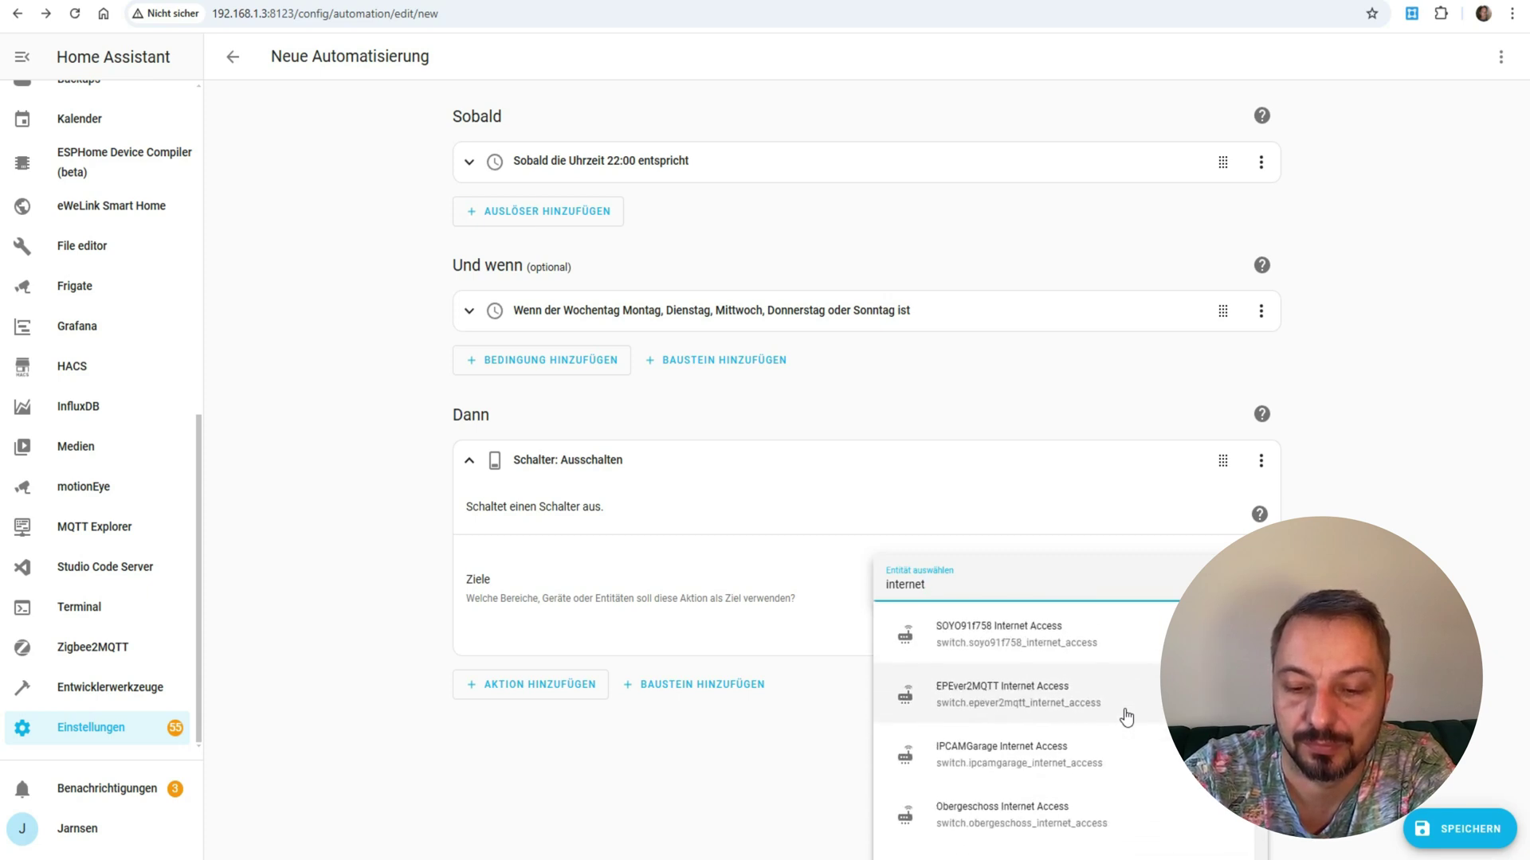
click(1059, 801)
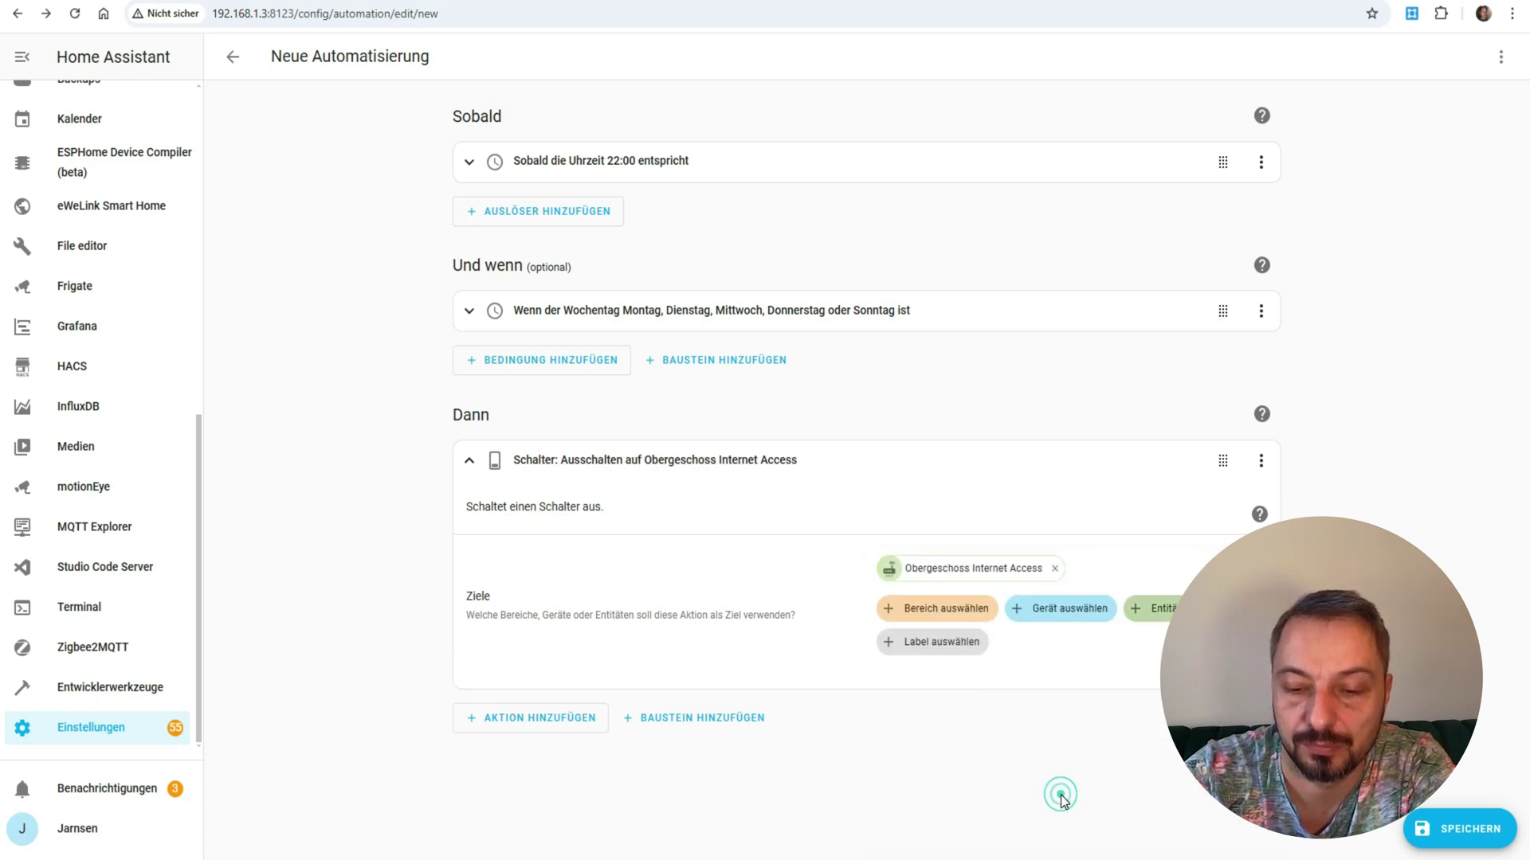
click(470, 464)
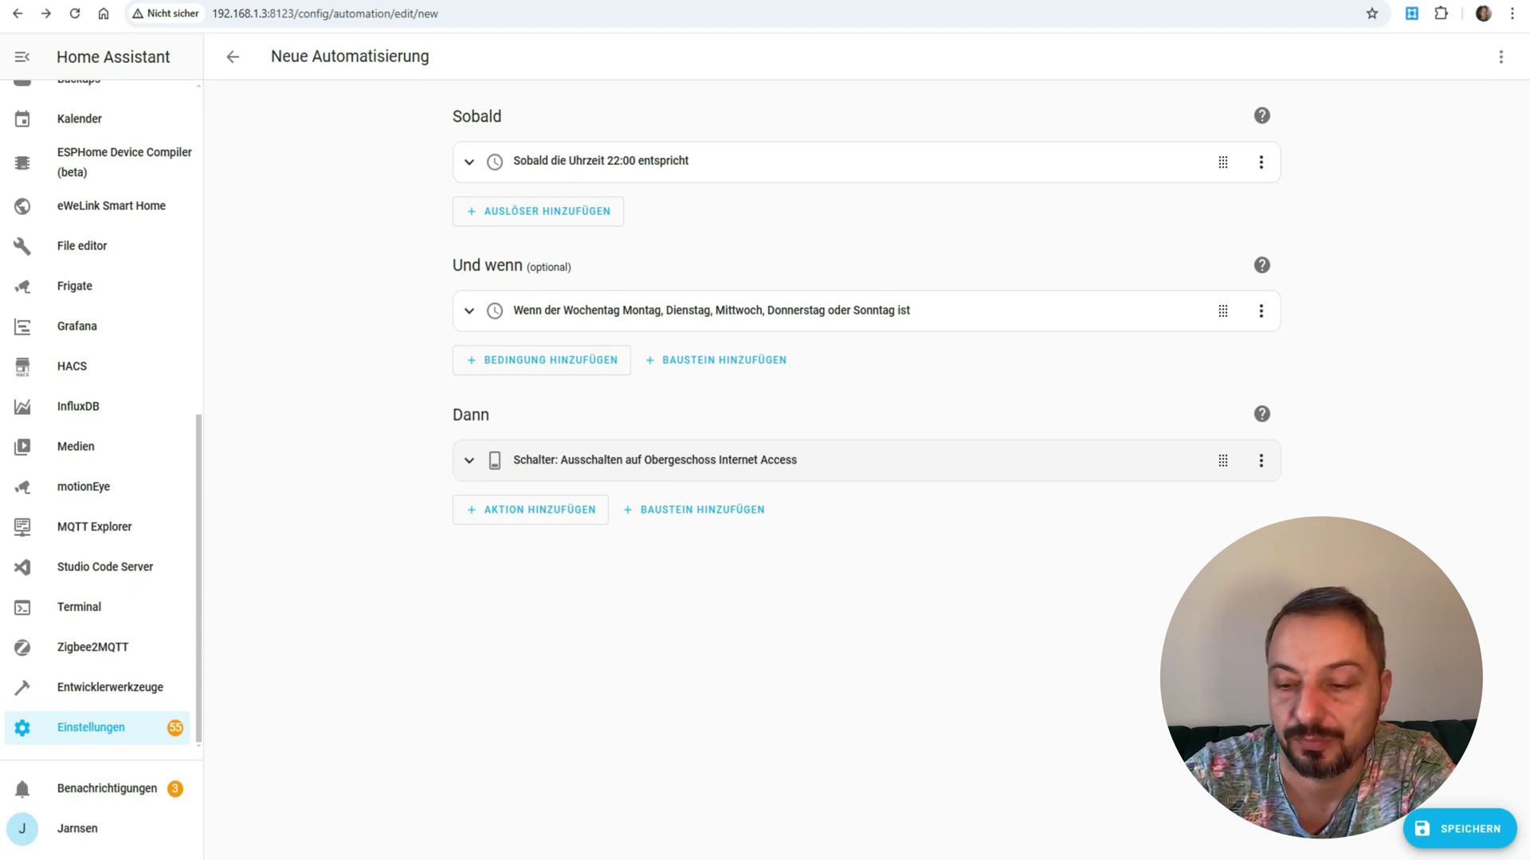
Save the automation under a name made of "internet", the account user's name and "aus".
click(1464, 832)
key(BackSpace)
key(BackSpace)
key(BackSpace)
key(BackSpace)
key(BackSpace)
key(BackSpace)
key(BackSpace)
key(BackSpace)
key(BackSpace)
key(BackSpace)
key(BackSpace)
key(BackSpace)
key(BackSpace)
key(BackSpace)
key(BackSpace)
key(BackSpace)
key(ctrl+z)
key(ctrl+a)
key(BackSpace)
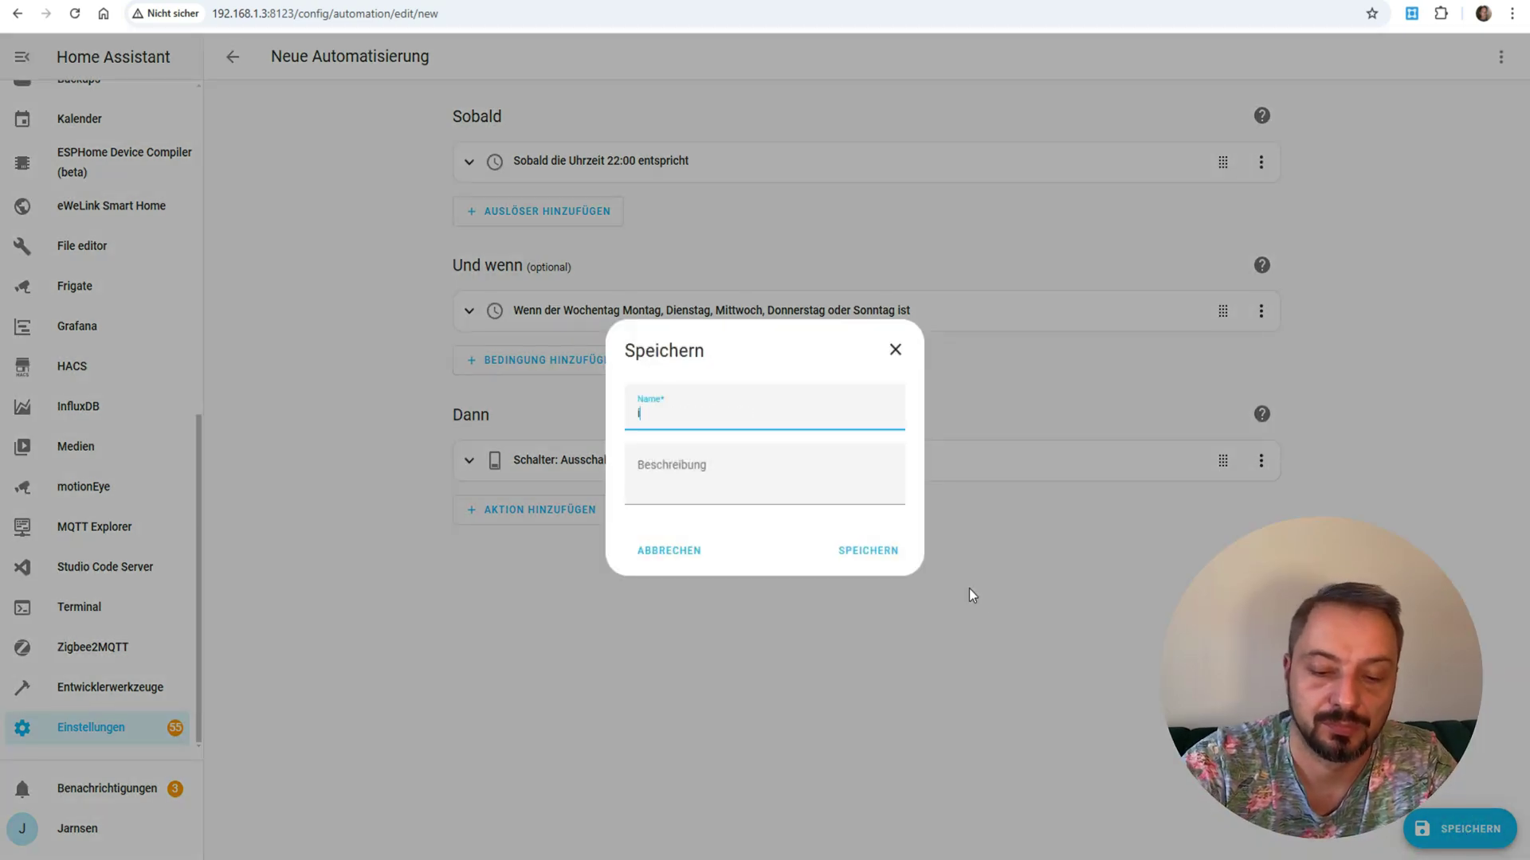
text(internet Jarnsen aus)
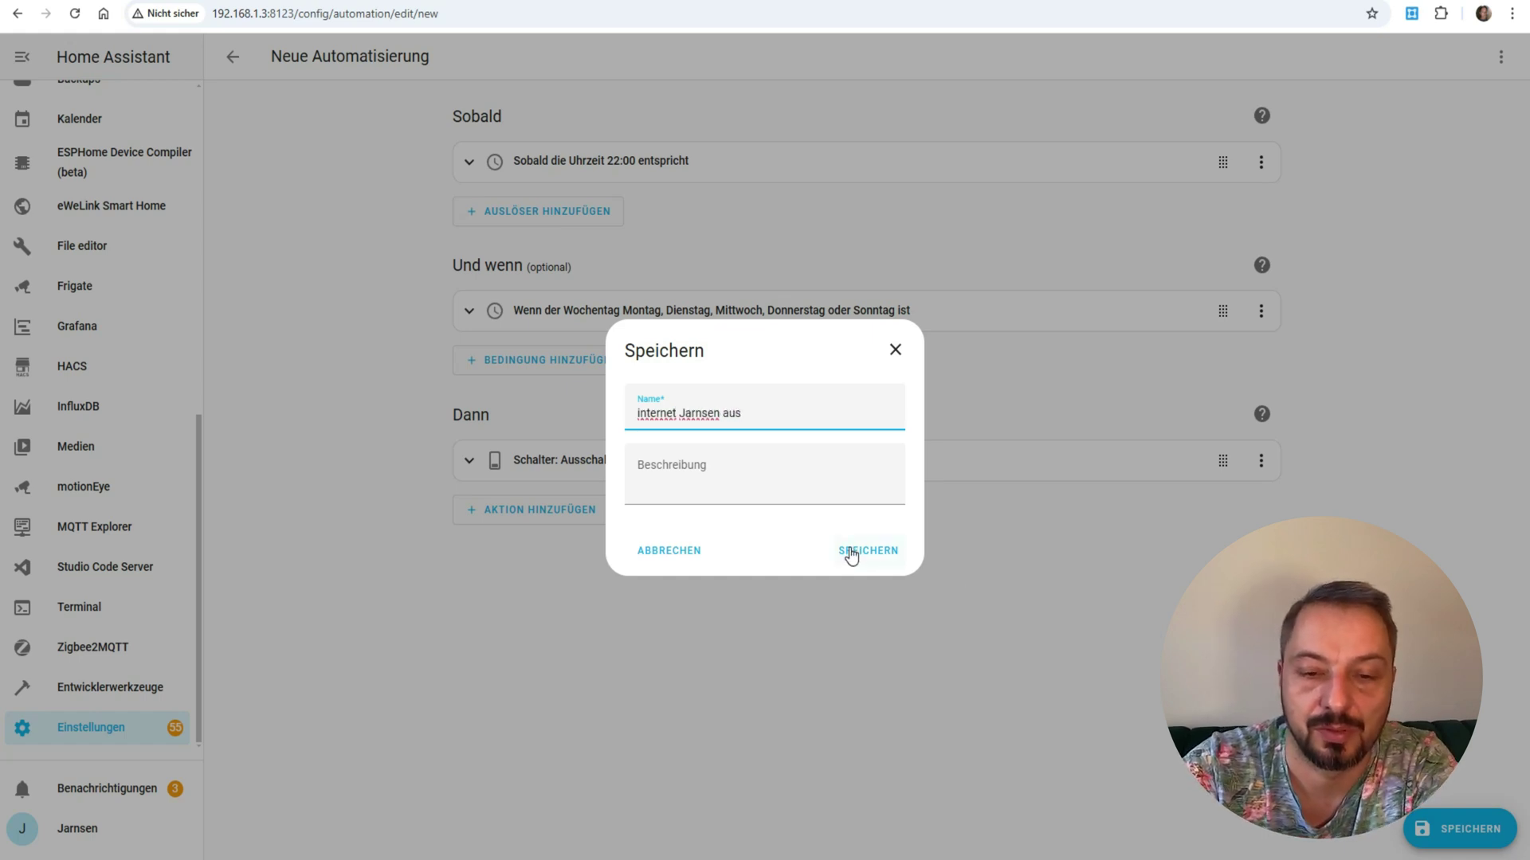
click(851, 552)
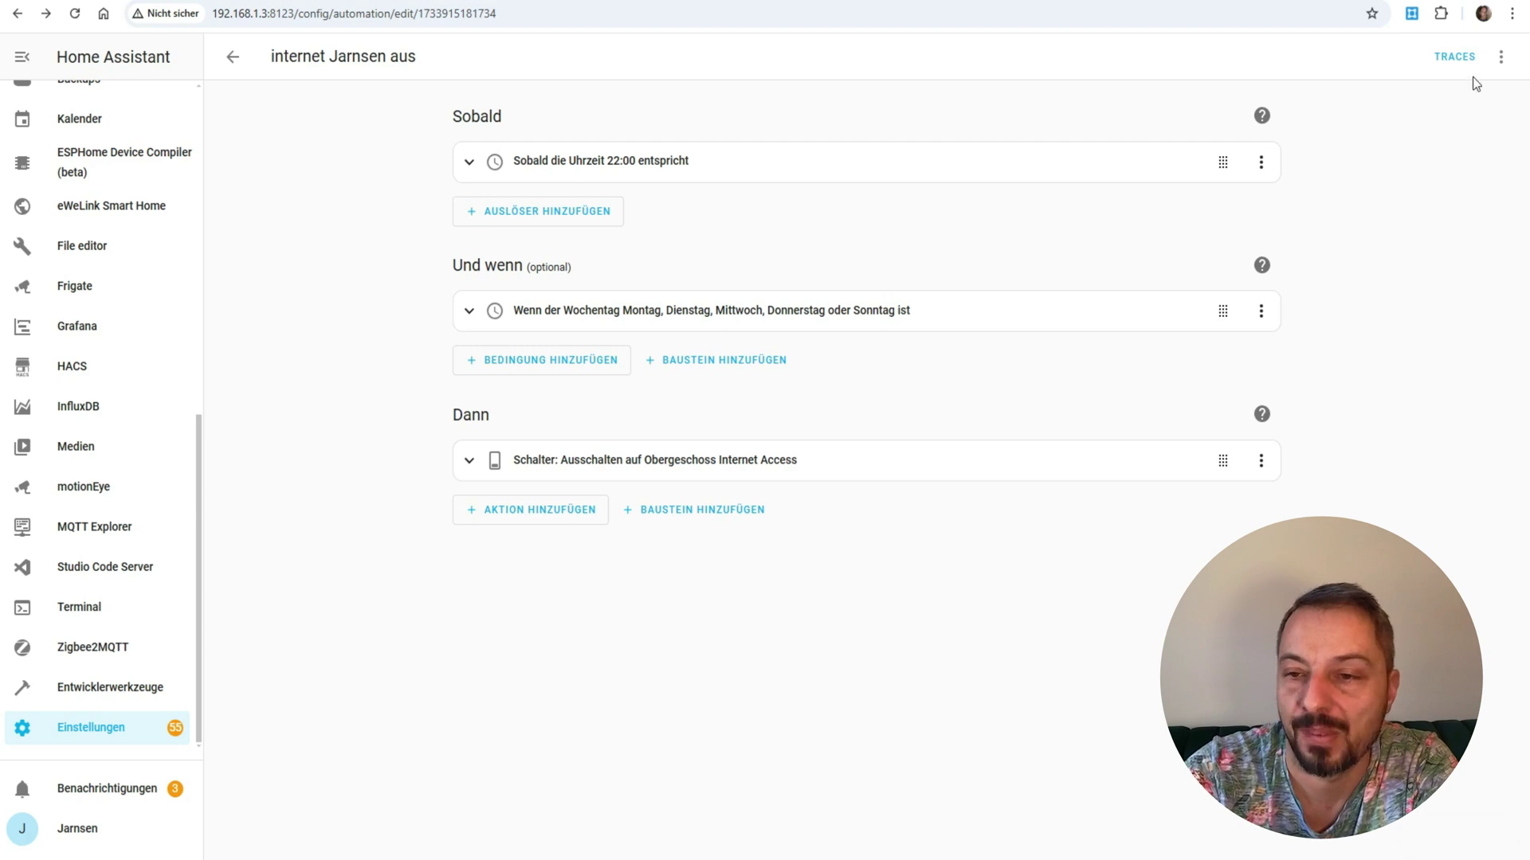
Duplicate the saved automation, set the copy's Uhrzeit trigger to 5:00:00, and collapse the trigger card.
click(1498, 61)
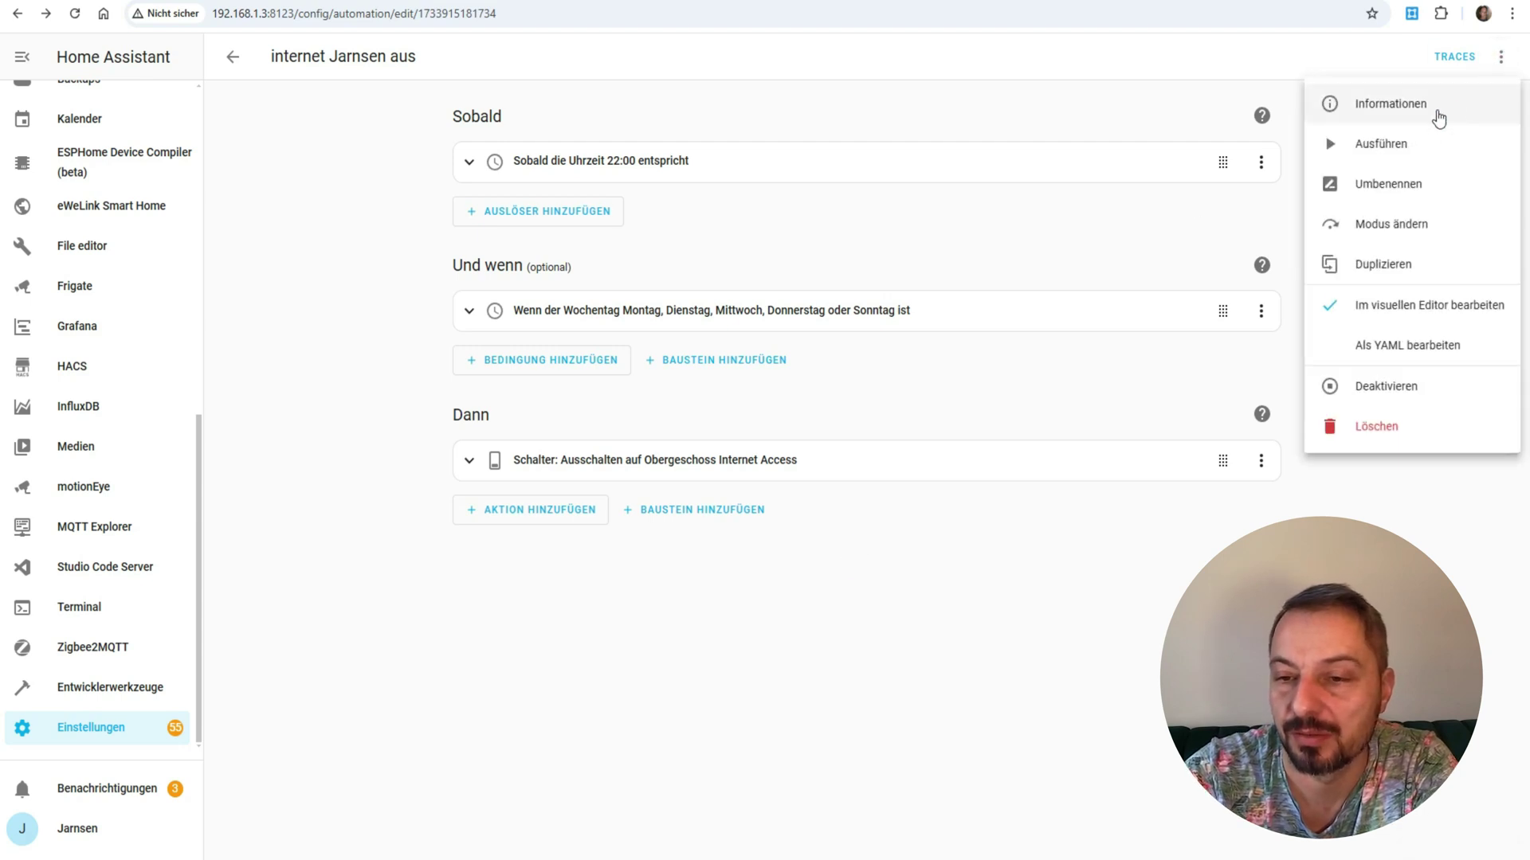
click(1392, 268)
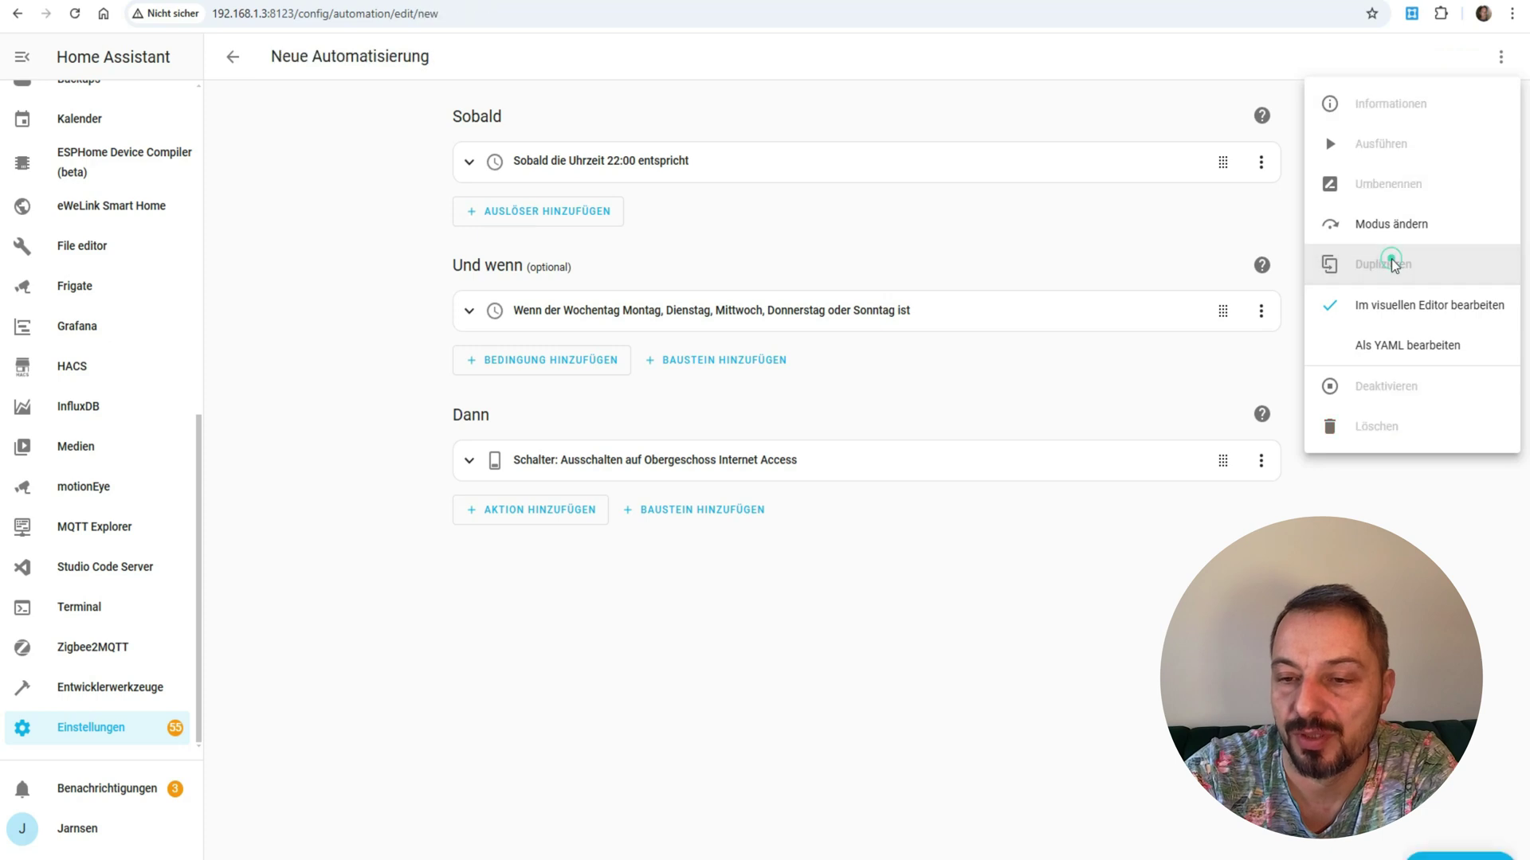
click(1342, 506)
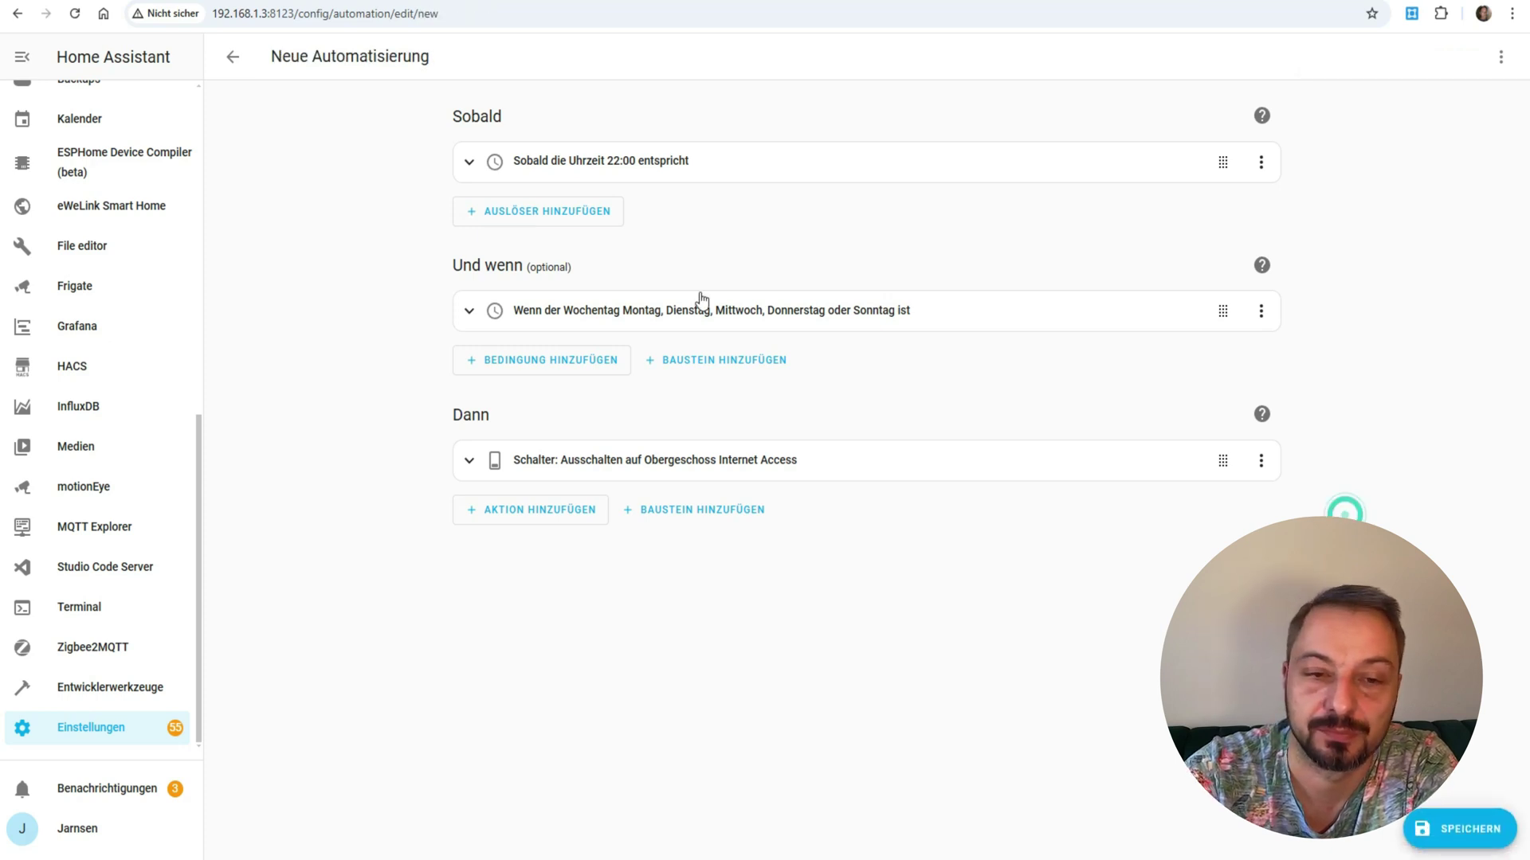
click(469, 164)
click(488, 353)
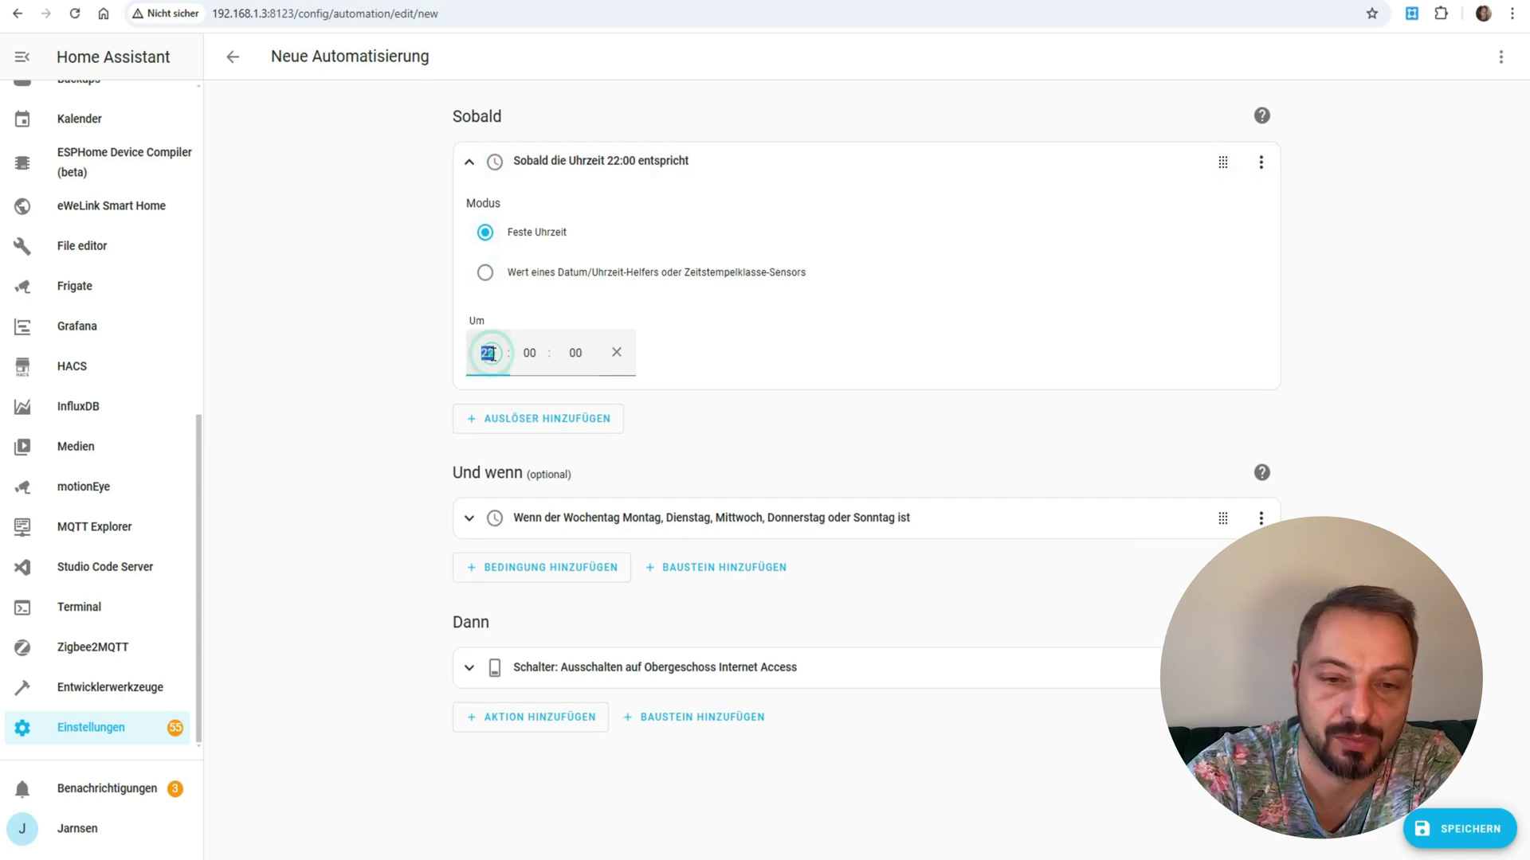
text(5)
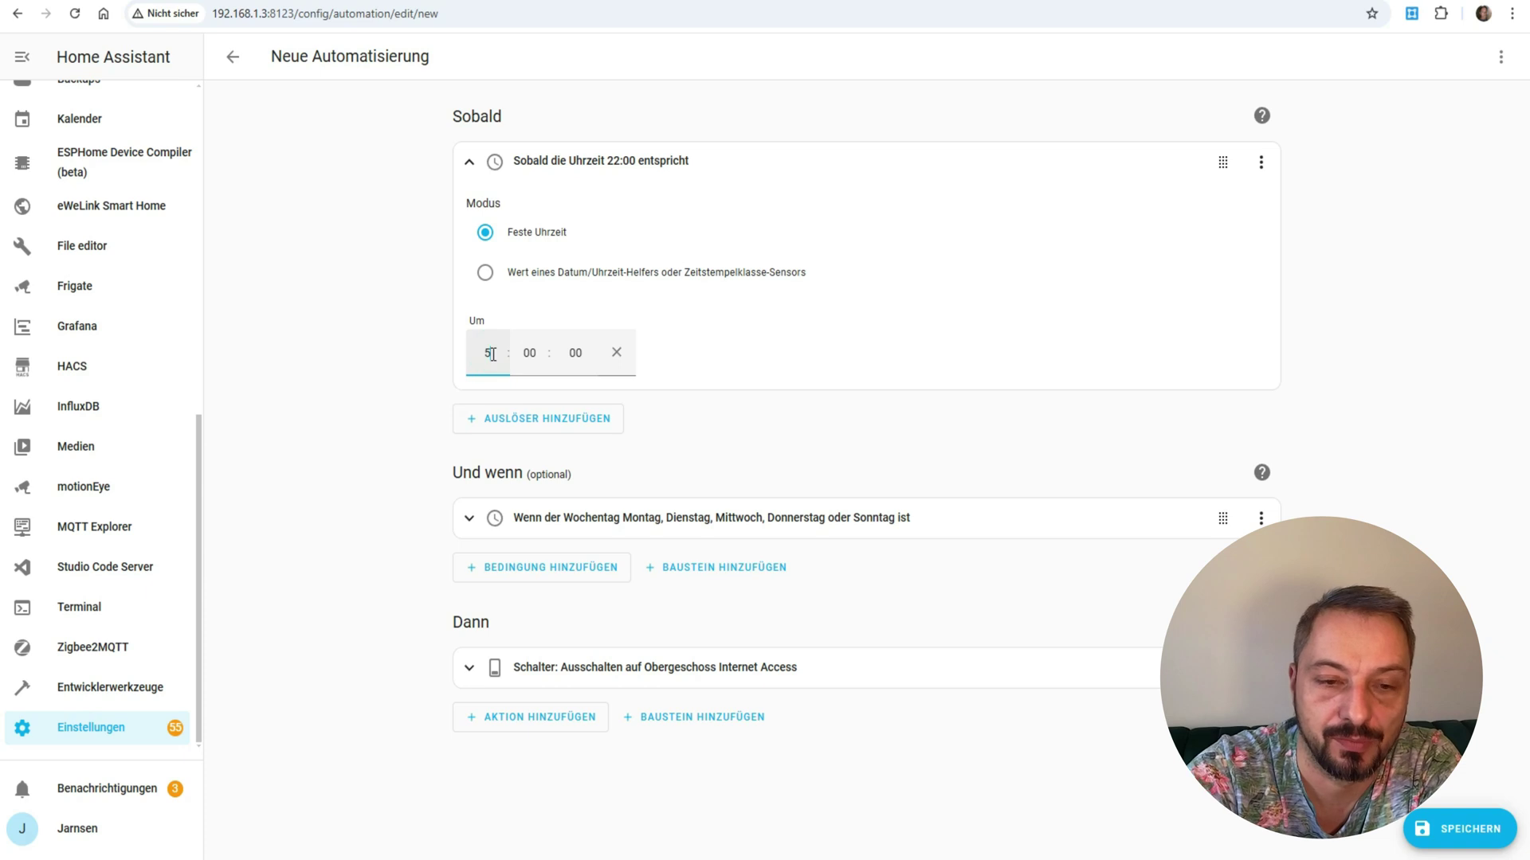
click(469, 163)
Delete the weekday condition from the duplicated automation.
click(468, 311)
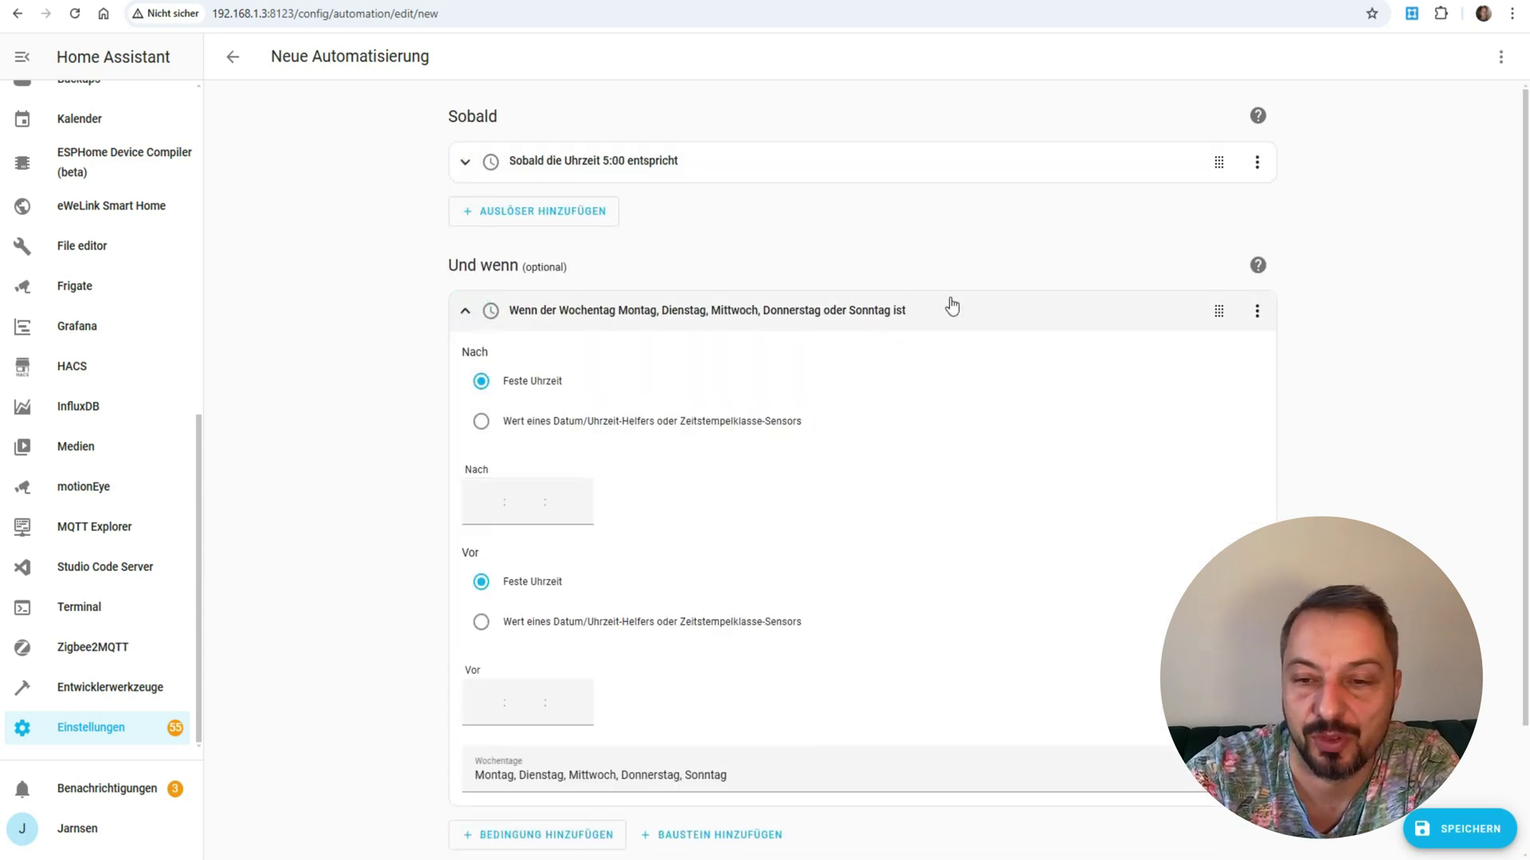
click(1257, 311)
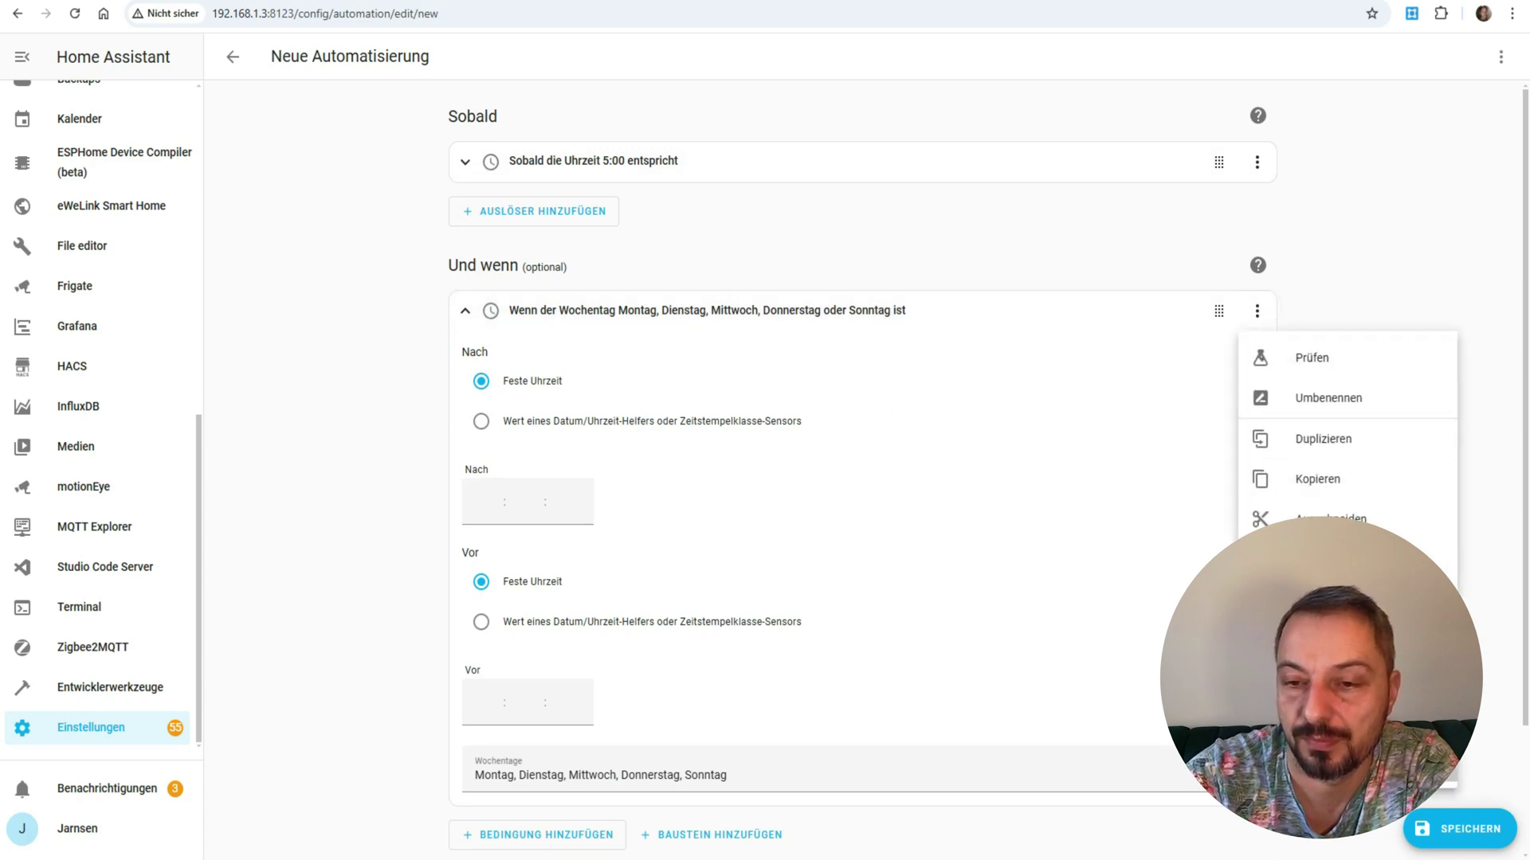
click(1323, 763)
click(844, 488)
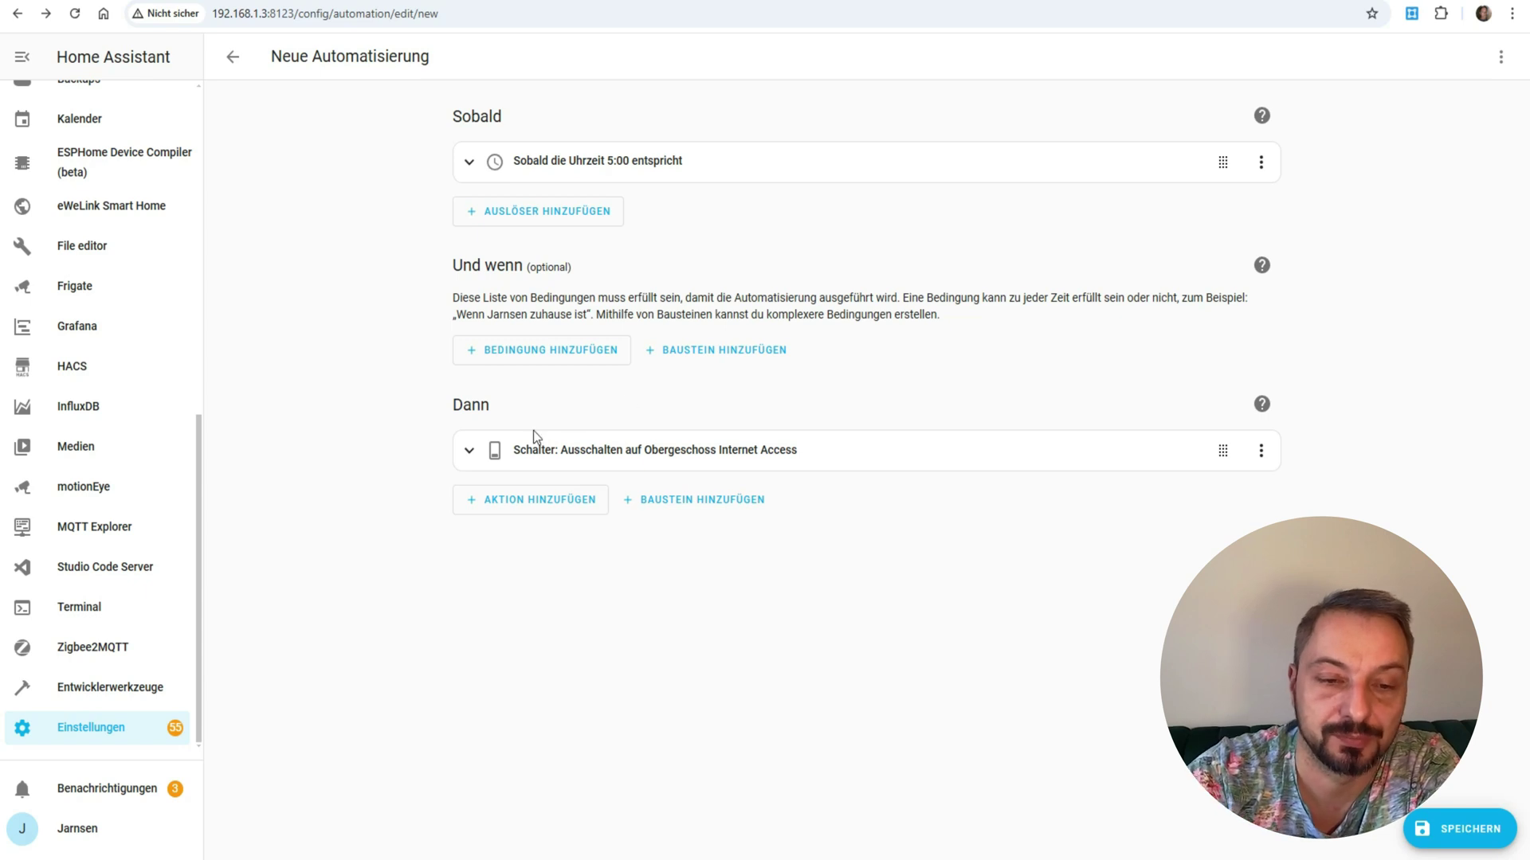
Delete the Schalter: Ausschalten action from the duplicated automation.
click(470, 452)
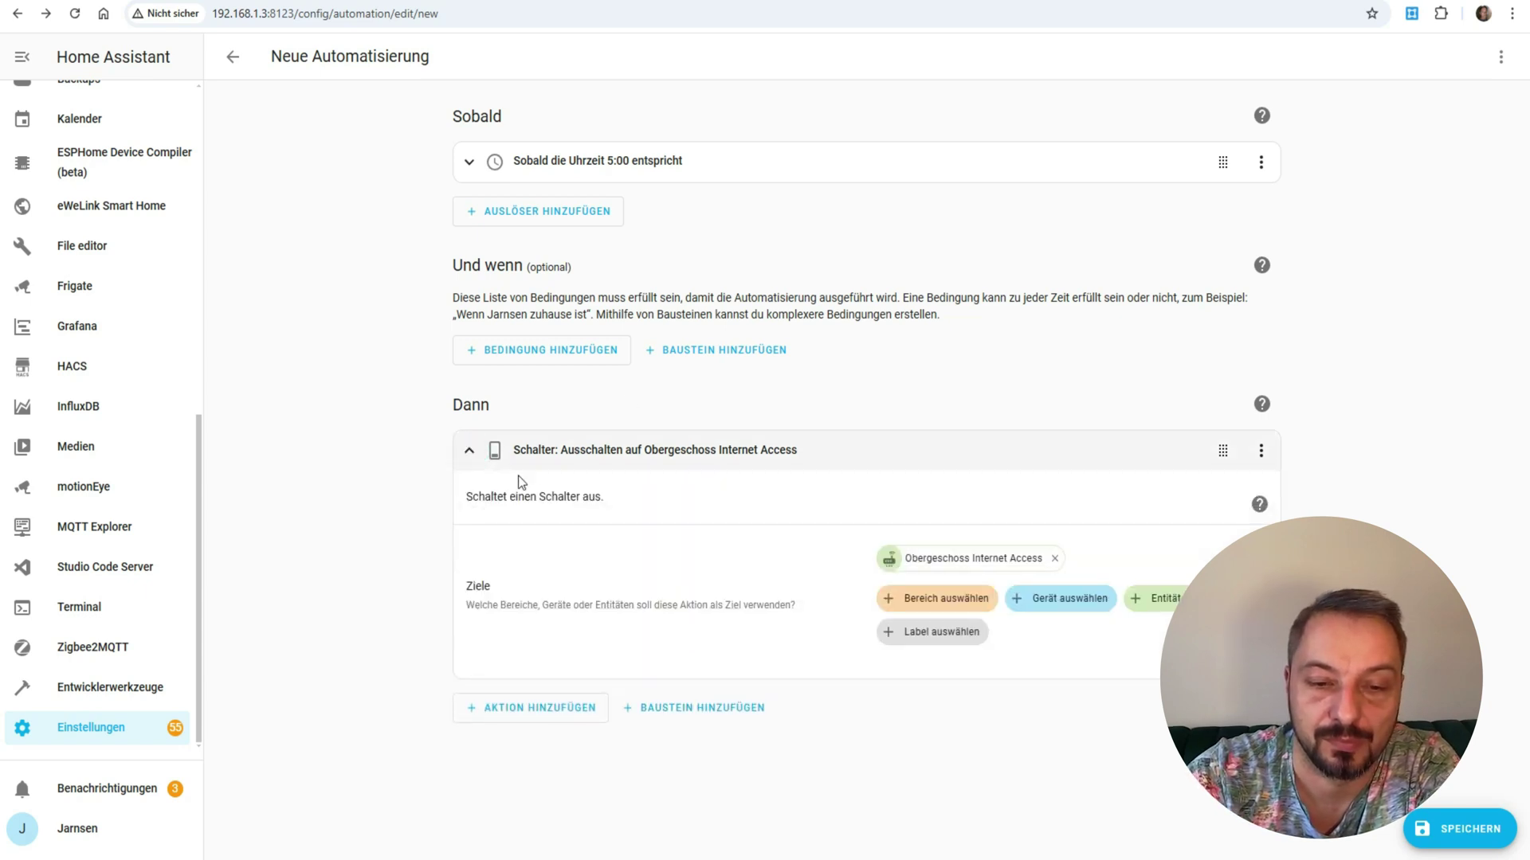
click(580, 496)
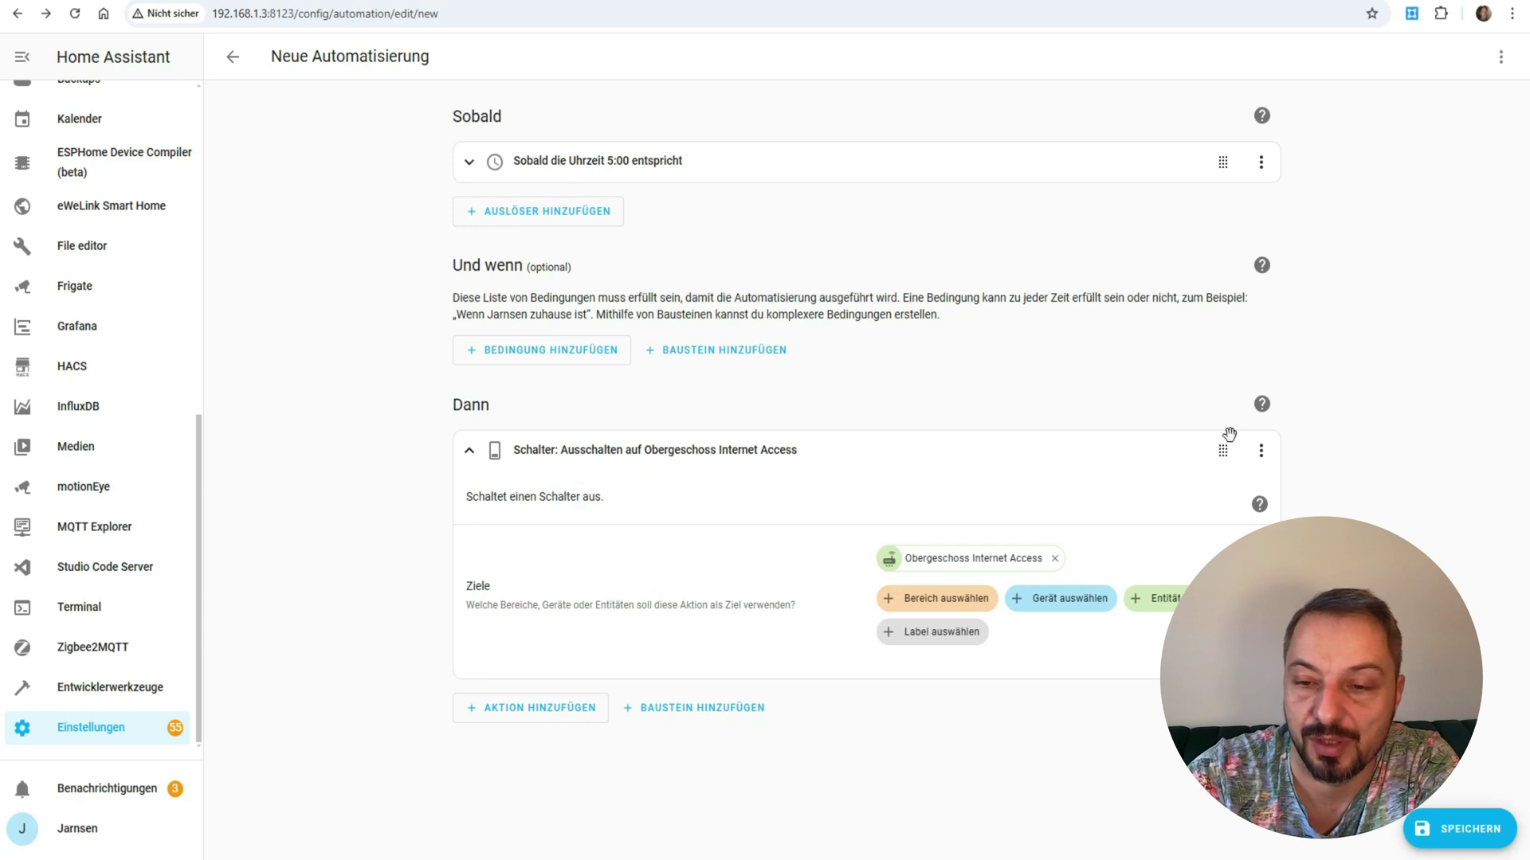
click(1261, 452)
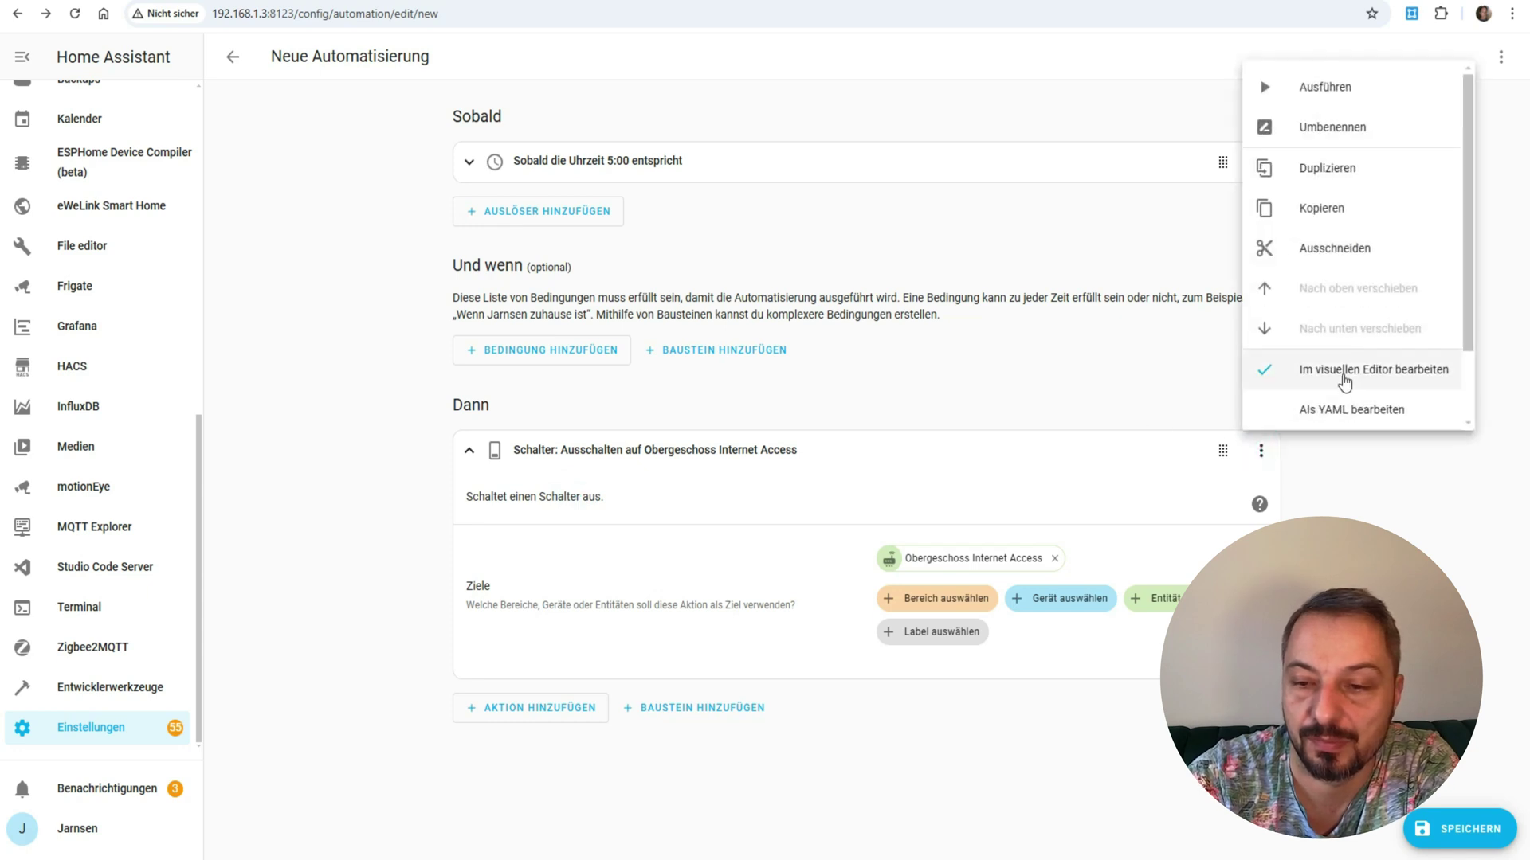
scroll(1365, 303, down, 1)
click(1326, 404)
click(846, 489)
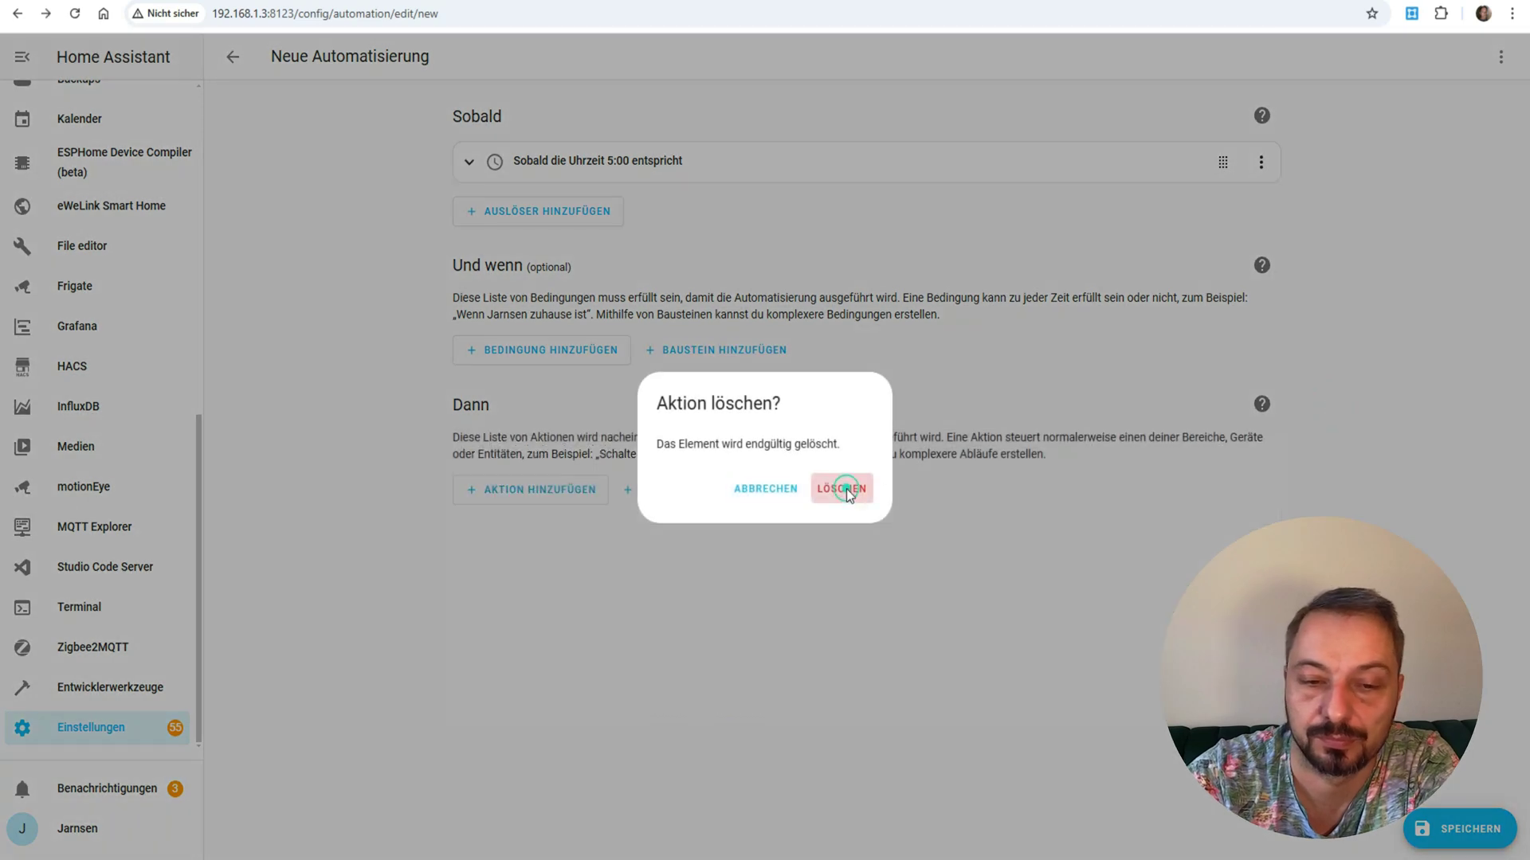
Add a Schalter: Einschalten action to the duplicated automation.
click(513, 494)
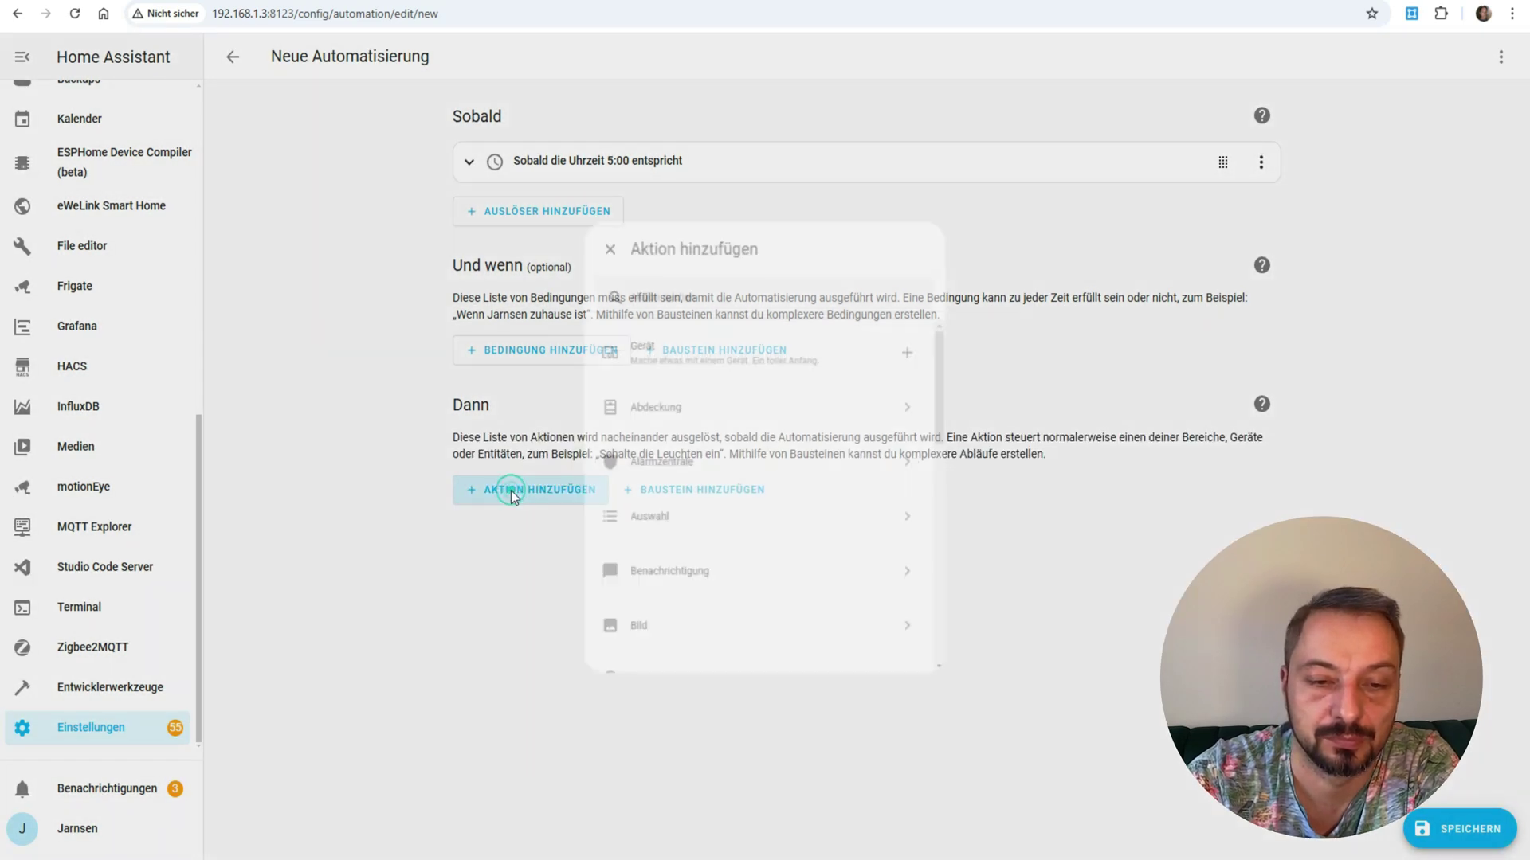
scroll(688, 554, down, 1)
scroll(688, 553, down, 5)
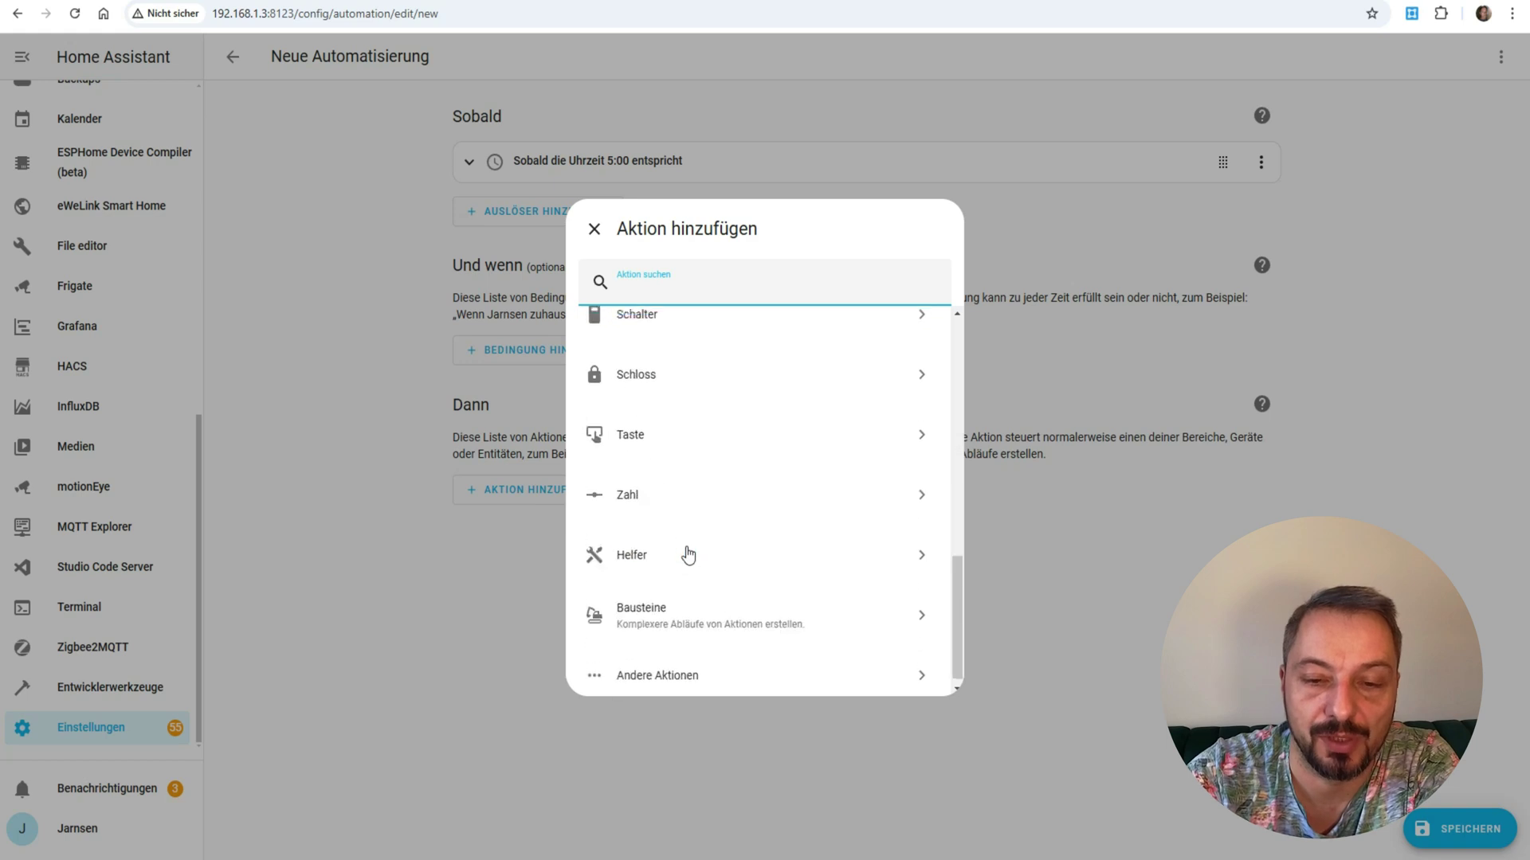
scroll(637, 363, up, 1)
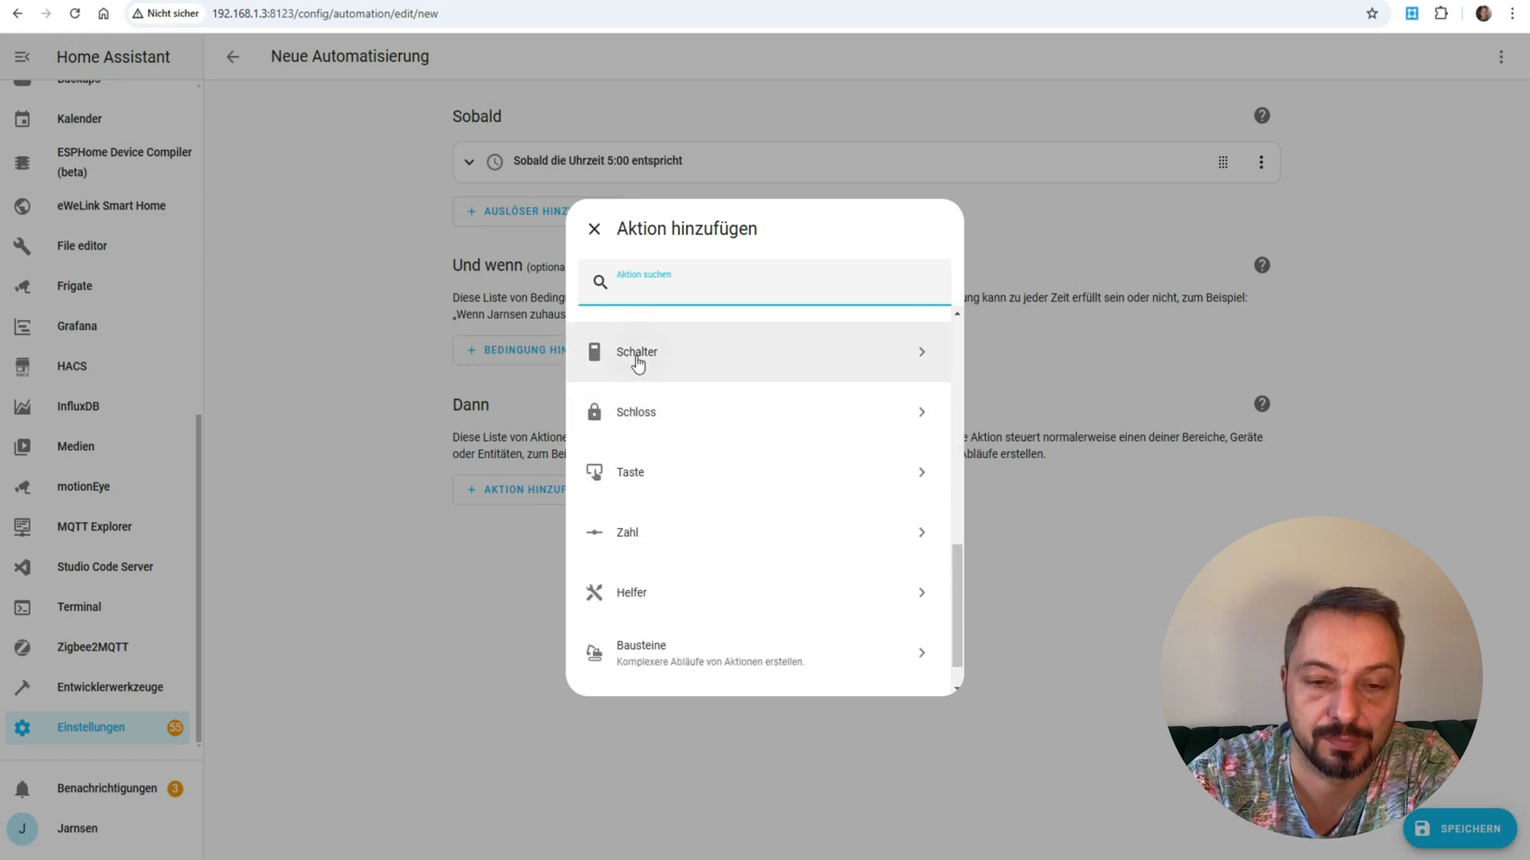
click(638, 363)
click(654, 404)
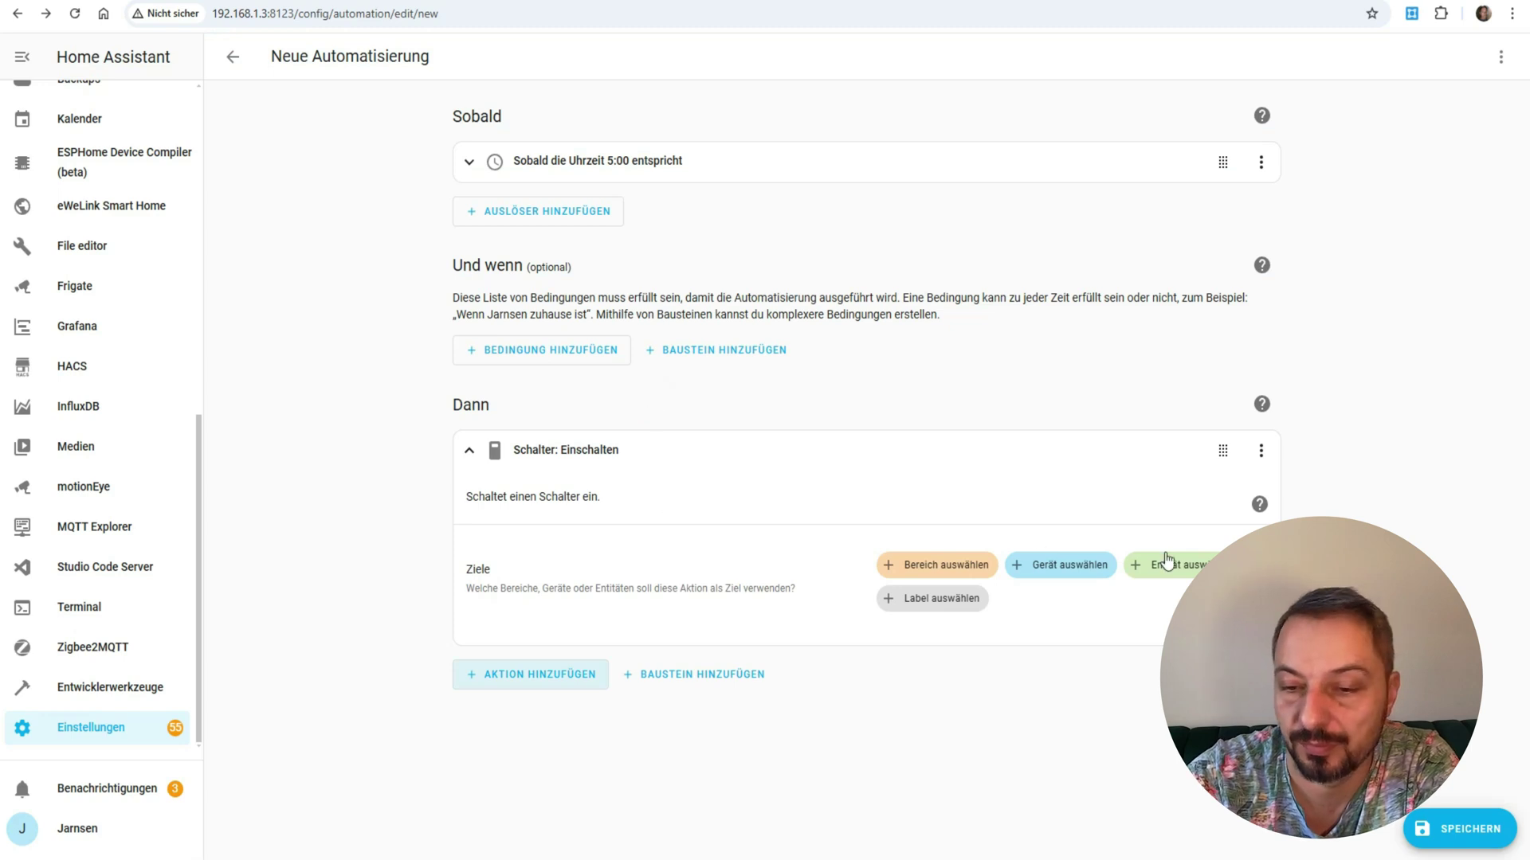
Set the Einschalten action's target entity to Obergeschoss Internet Access (switch.obergeschoss_internet_access) and collapse the action card.
click(1175, 565)
text(inernet)
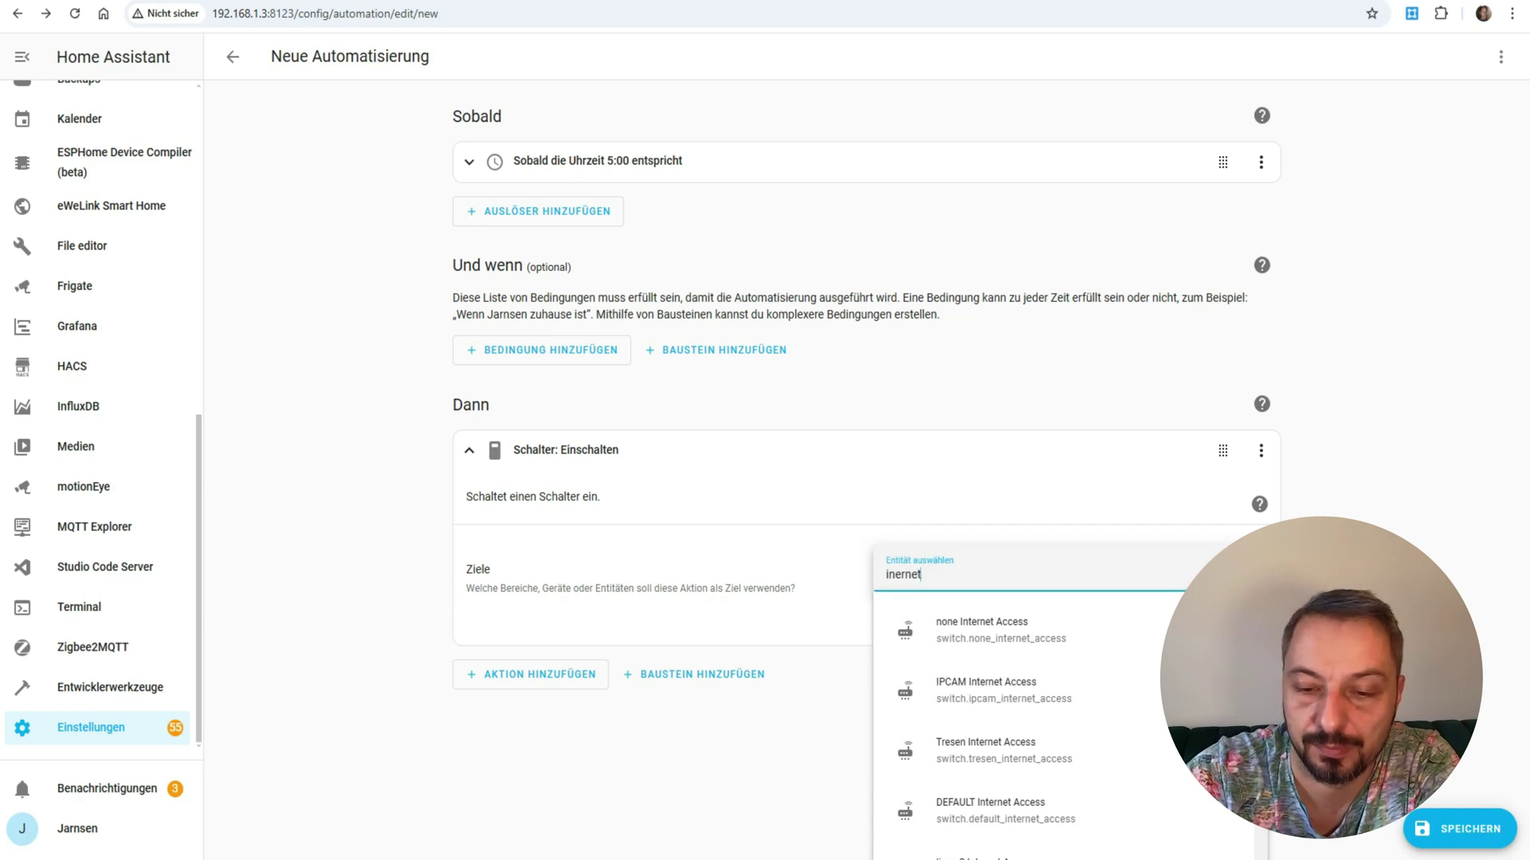
scroll(992, 729, down, 5)
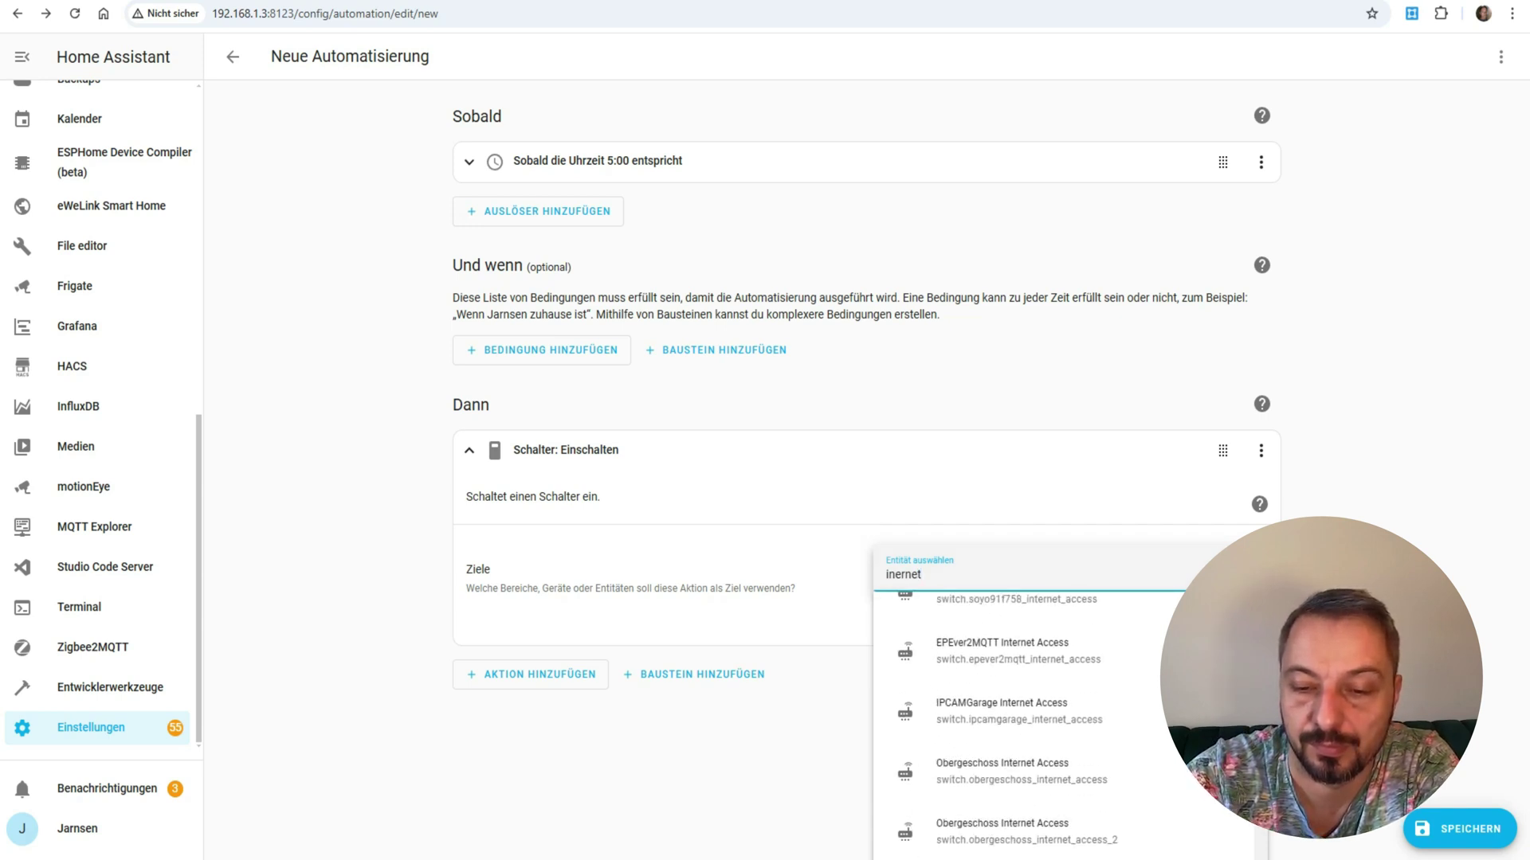
click(1036, 769)
click(470, 450)
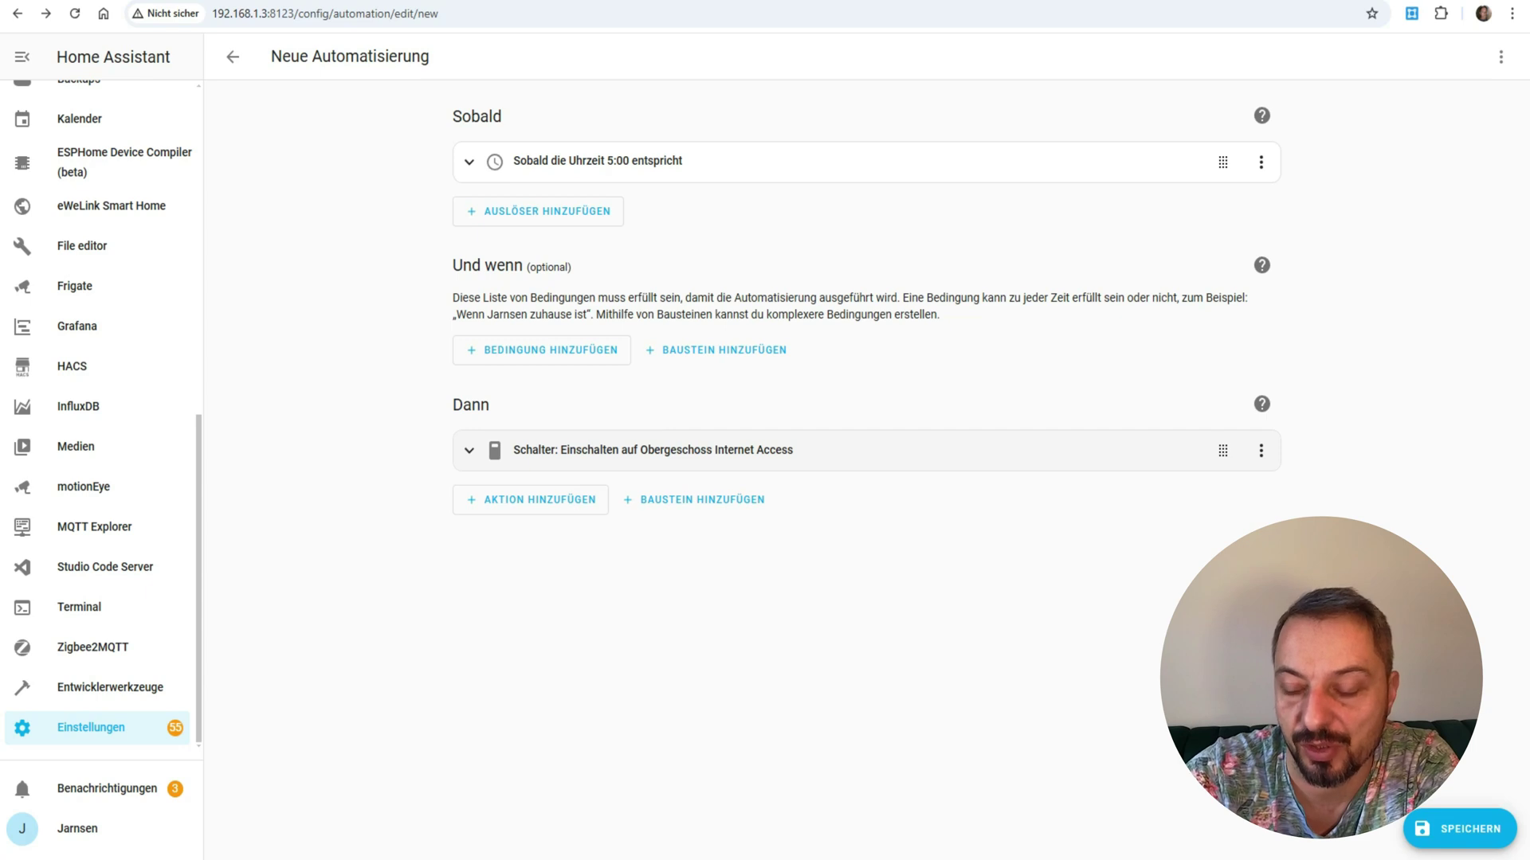
Save the duplicated automation under a name made of "Internet", the account user's name and "an".
click(1452, 831)
triple_click(795, 413)
text(Internet Jarnsen an)
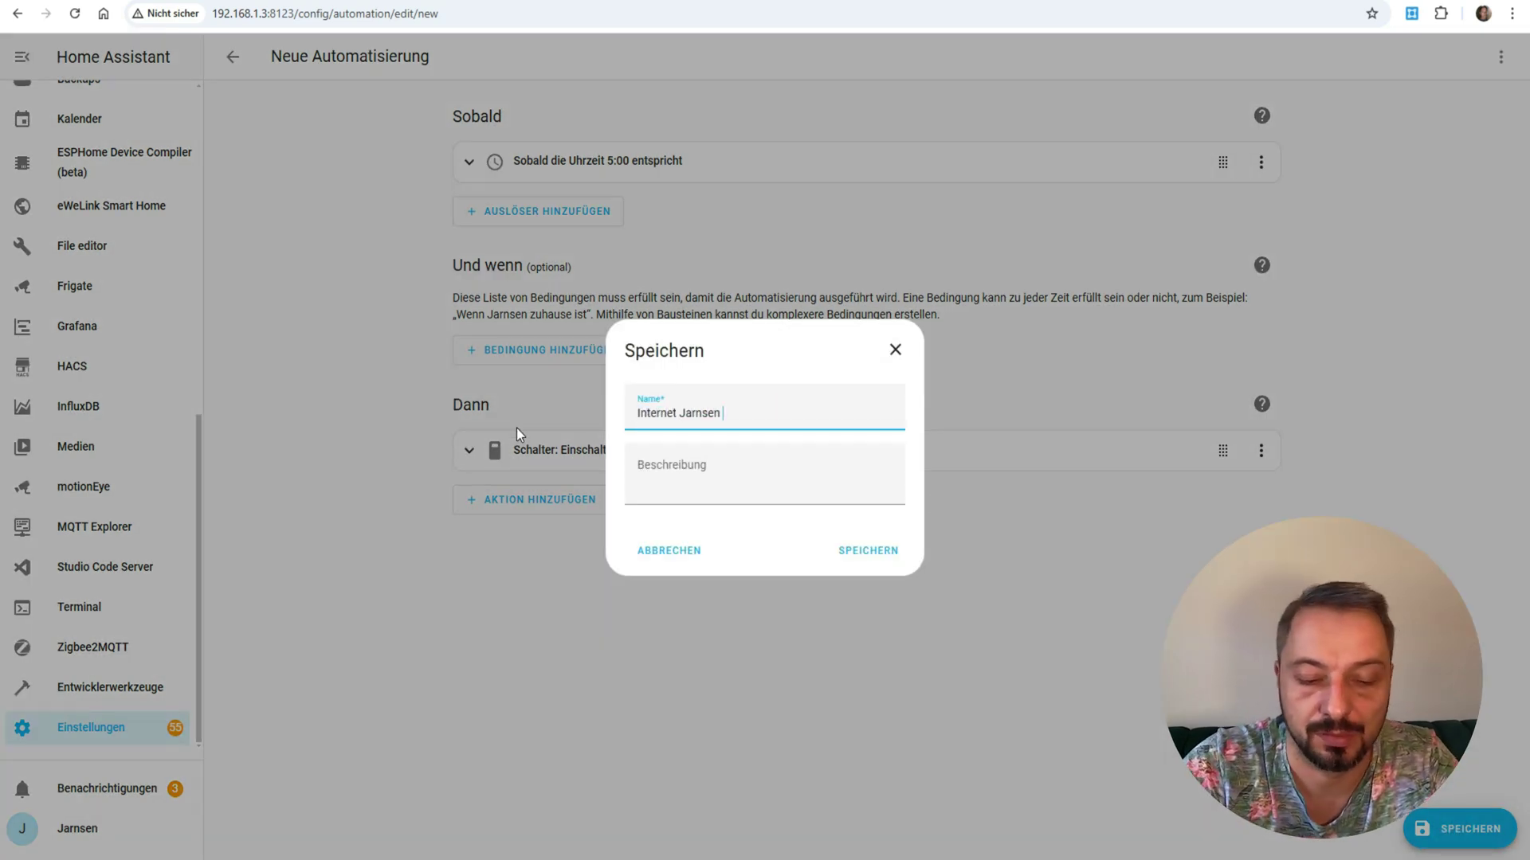
click(860, 551)
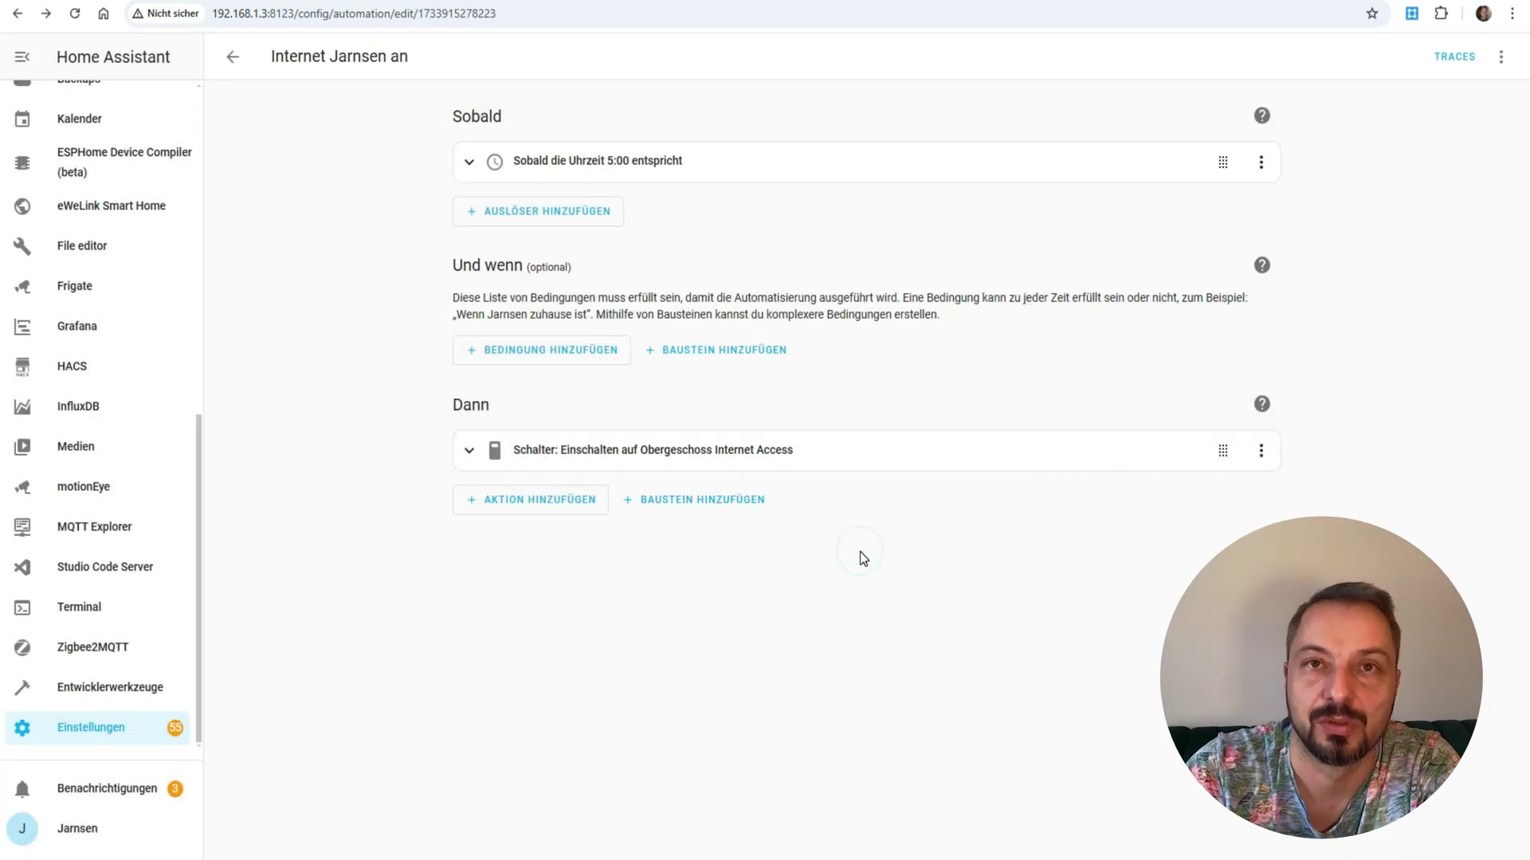